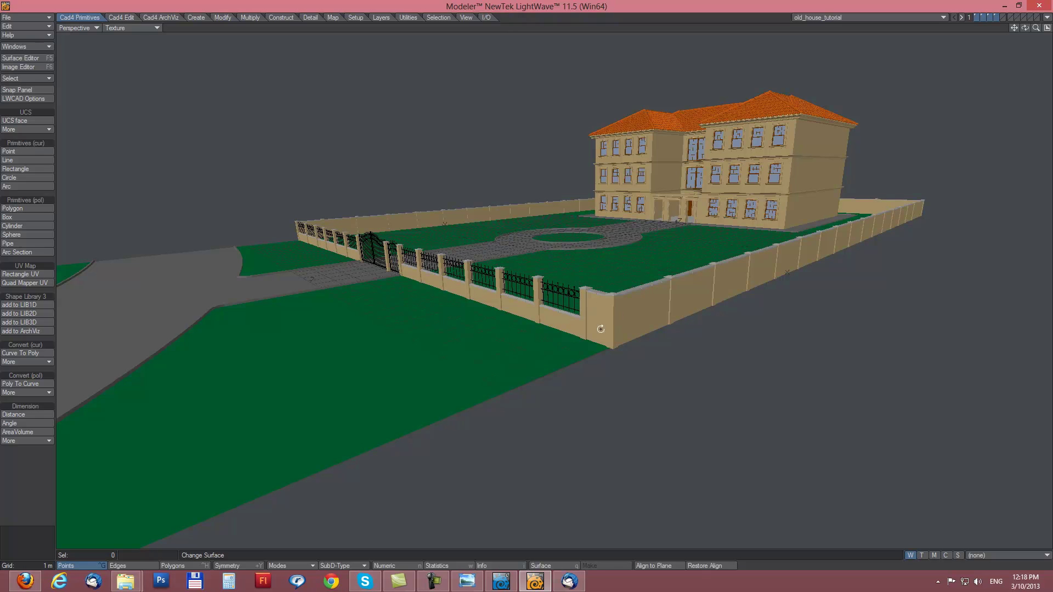
# Examine the house model and its fenced yard, gate and driveway from several angles.
pyautogui.keyDown('alt'); pyautogui.moveTo(591, 330); pyautogui.dragTo(631, 269); pyautogui.keyUp('alt')
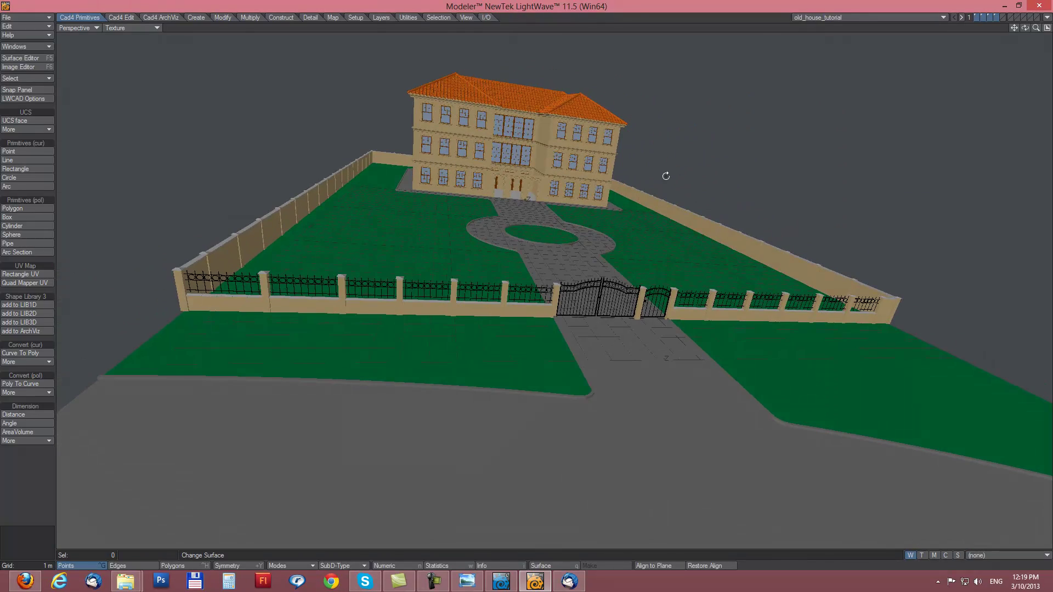
pyautogui.keyDown('alt'); pyautogui.moveTo(395, 289); pyautogui.dragTo(437, 336); pyautogui.keyUp('alt')
pyautogui.keyDown('alt'); pyautogui.moveTo(811, 289); pyautogui.dragTo(742, 317); pyautogui.keyUp('alt')
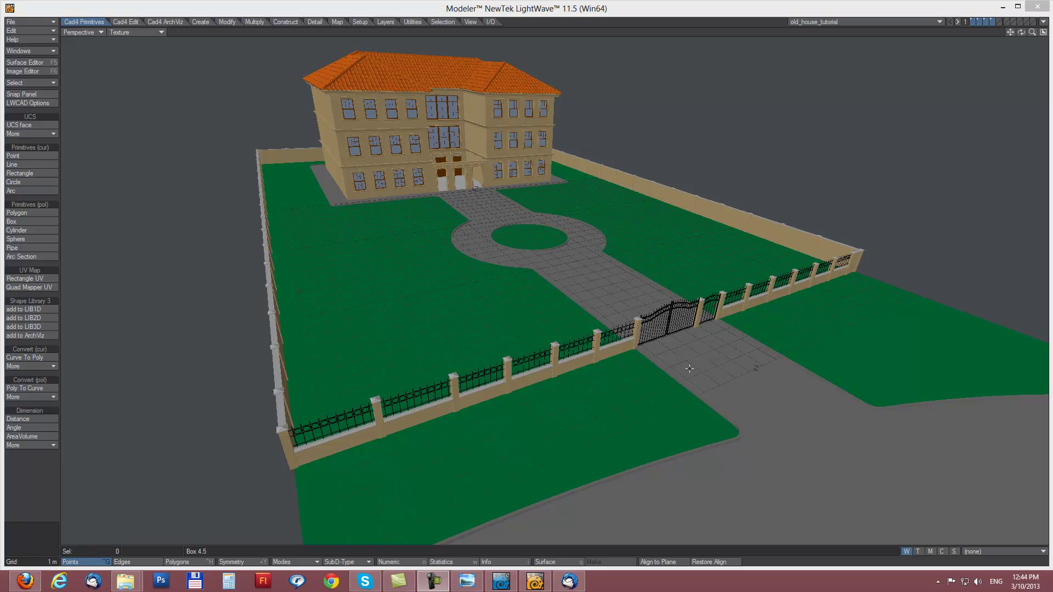
# Switch to Layout and consult the WTools3D online help page in Firefox, returning to the scene.
pyautogui.click(500, 586)
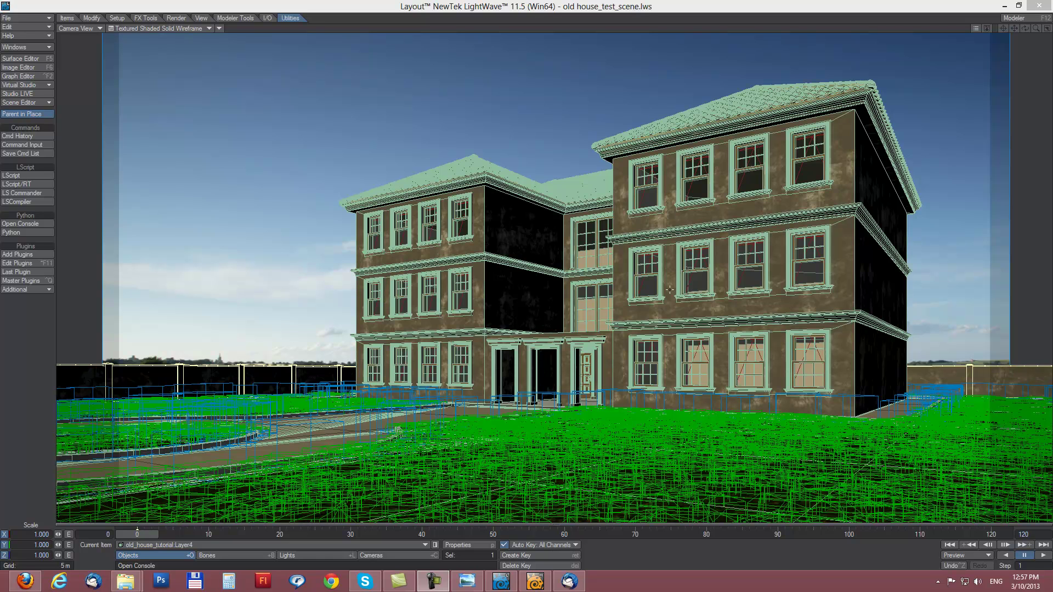
pyautogui.click(25, 580)
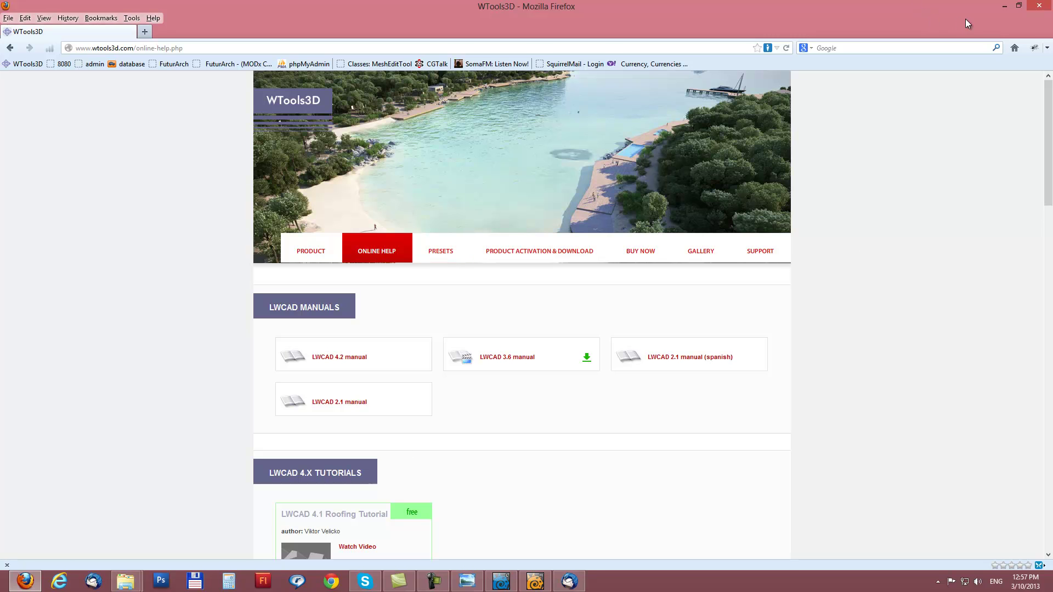
pyautogui.click(1005, 5)
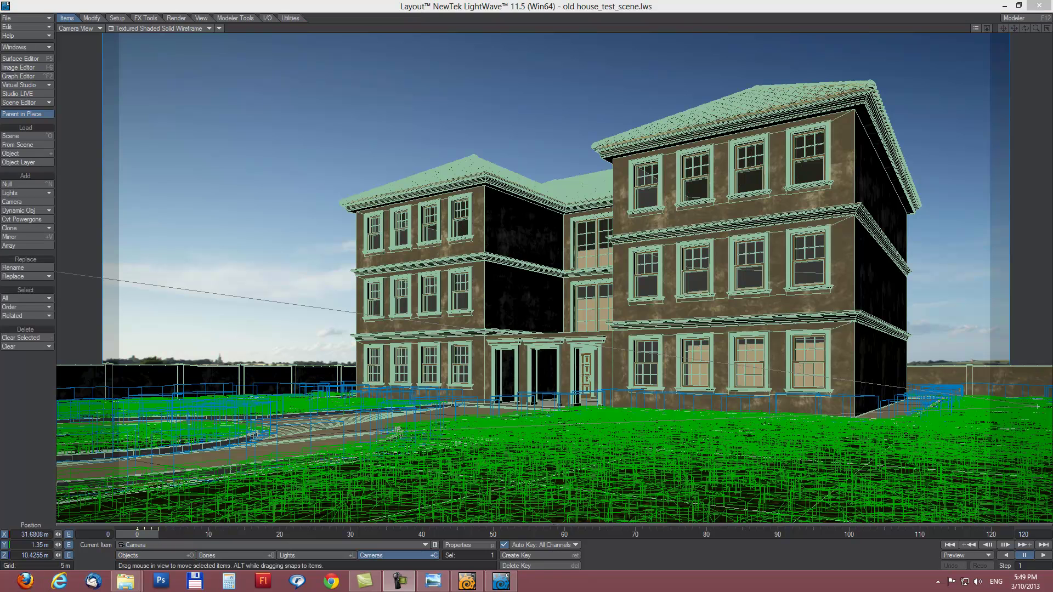
# Open the Scene Editor, close the extra window with the dope sheet, and select old_house_tutorial Layer1 through Layer4.
pyautogui.click(352, 8)
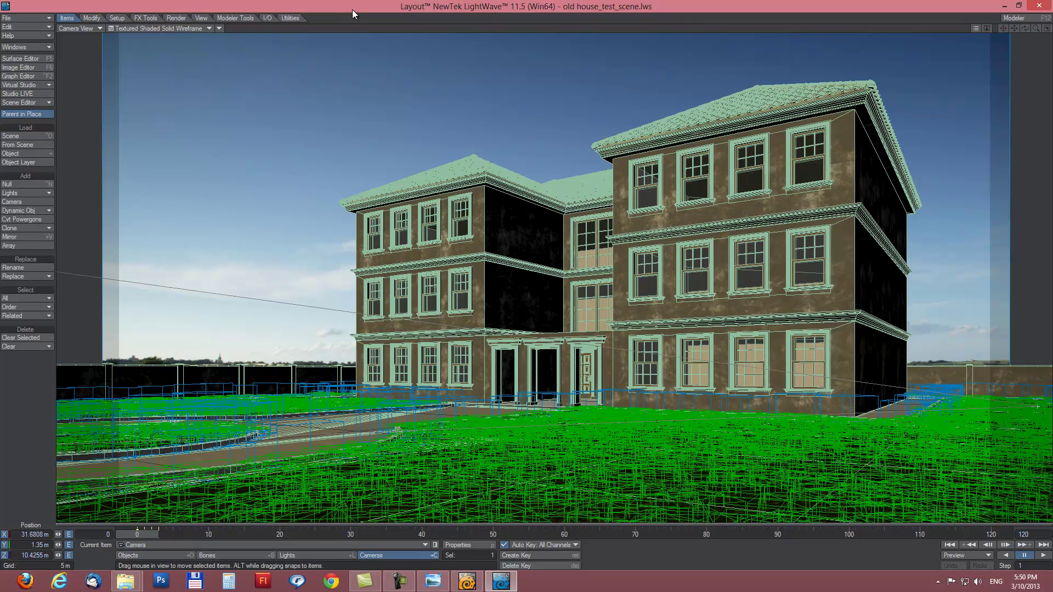
pyautogui.hotkey('ctrl', 'F1')
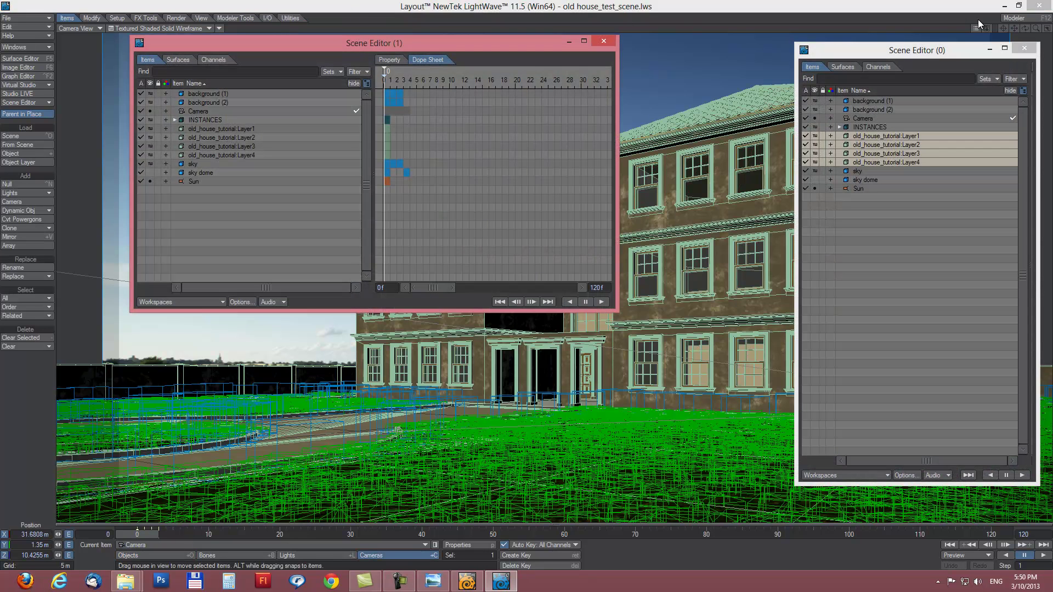
pyautogui.click(603, 41)
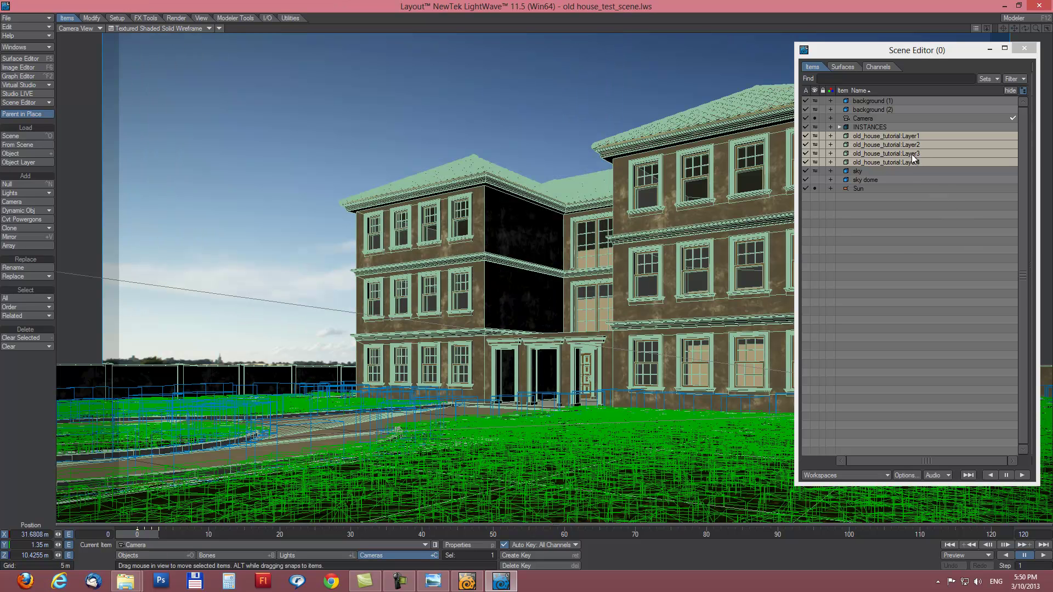
pyautogui.click(862, 118)
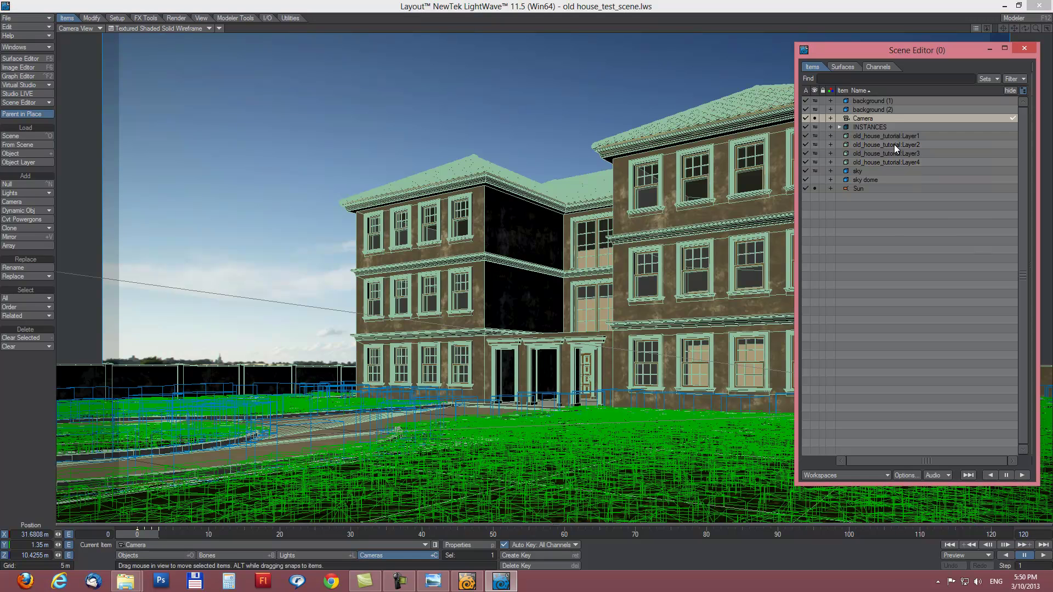
pyautogui.click(869, 137)
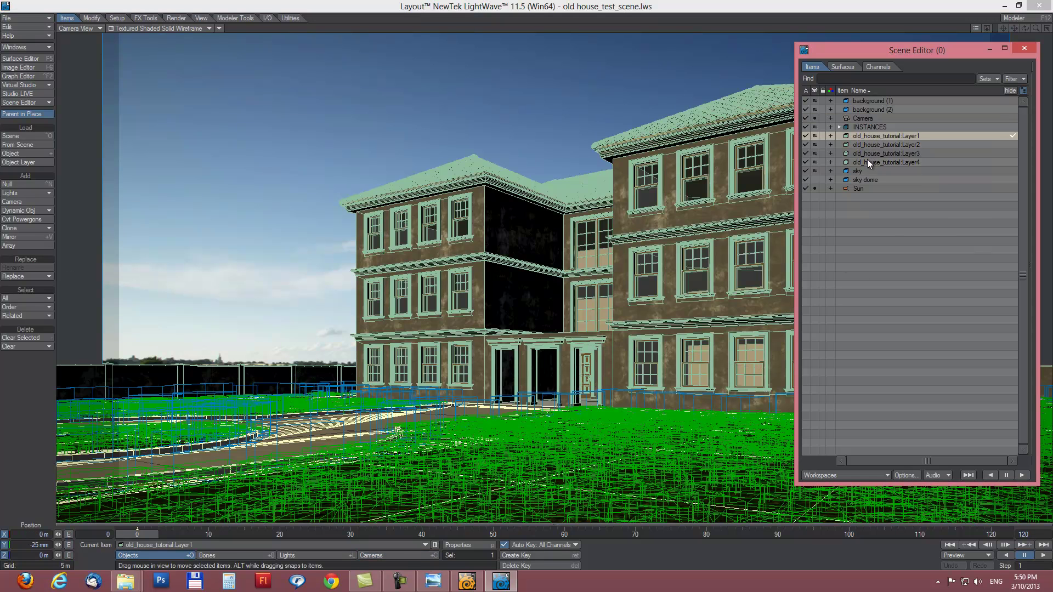
pyautogui.keyDown('shift'); pyautogui.click(867, 159); pyautogui.keyUp('shift')
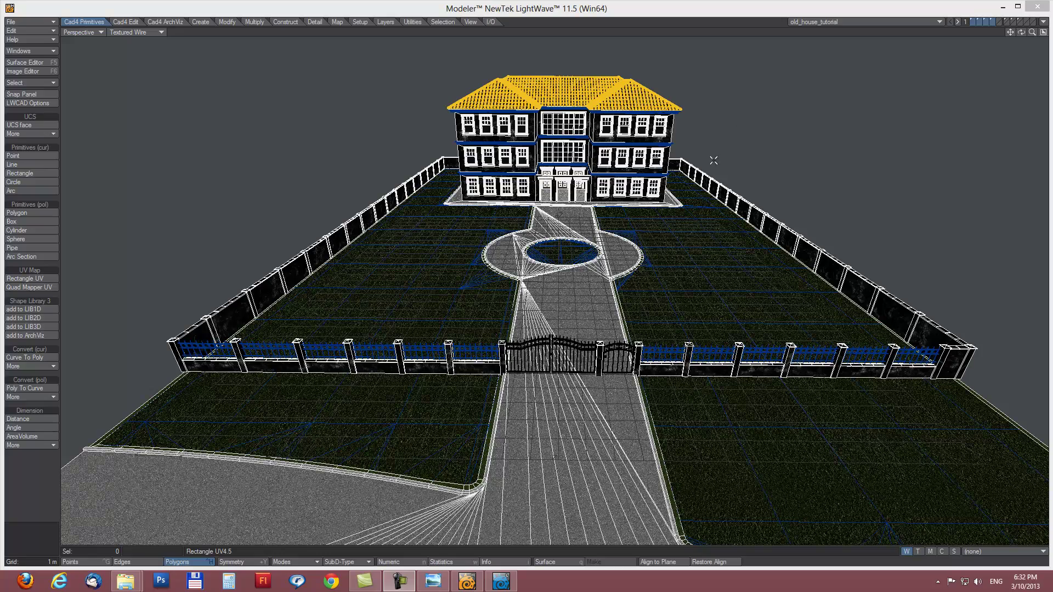
pyautogui.keyDown('alt'); pyautogui.moveTo(714, 160); pyautogui.dragTo(698, 291); pyautogui.keyUp('alt')
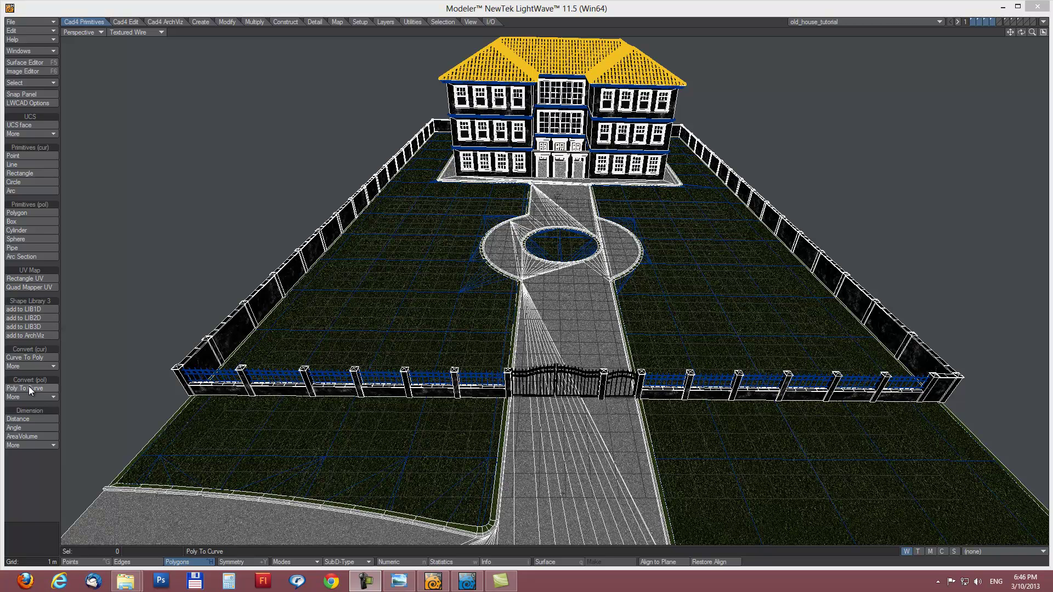
pyautogui.click(37, 366)
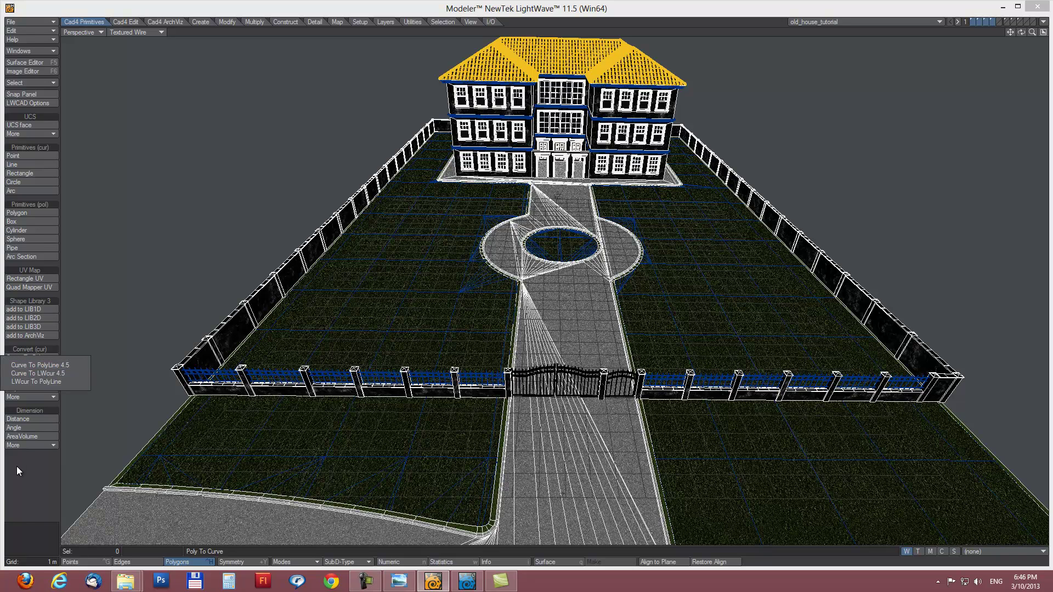
pyautogui.click(22, 396)
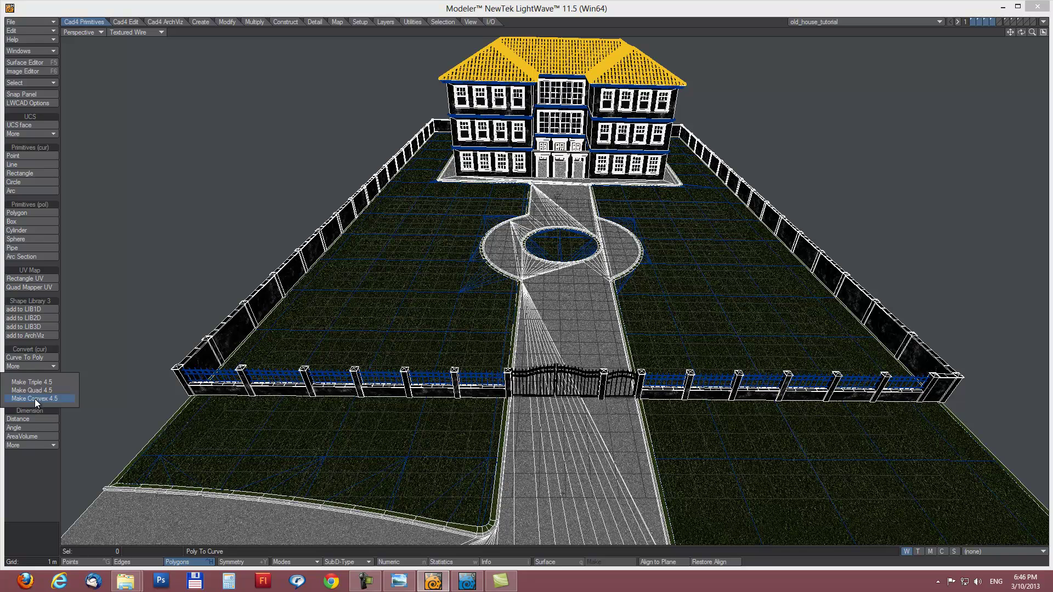
pyautogui.click(31, 488)
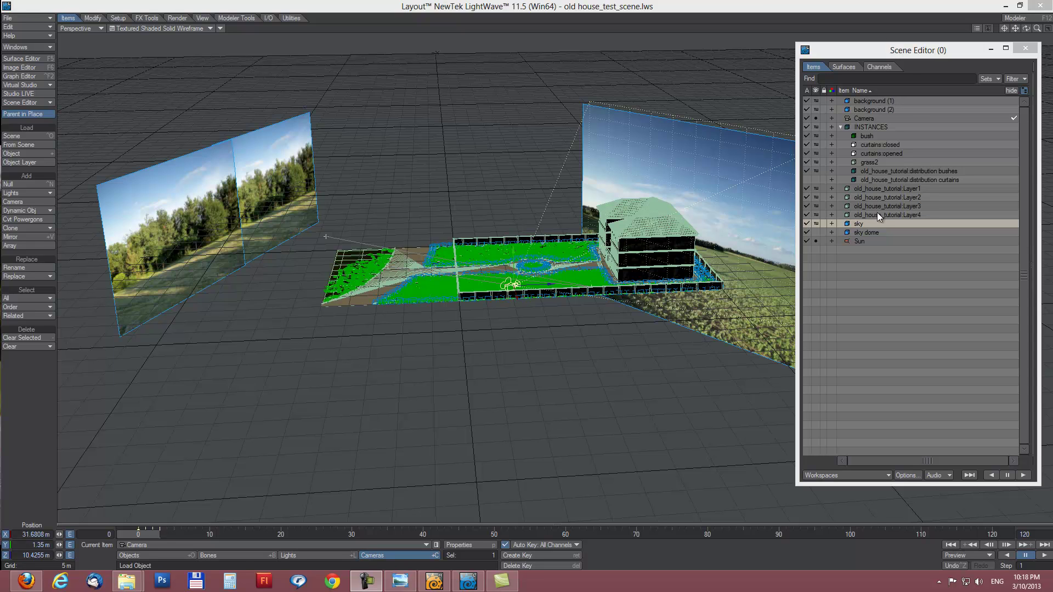
# Select the sky, background (1) and background (2) planes in turn to locate them around the house.
pyautogui.click(862, 223)
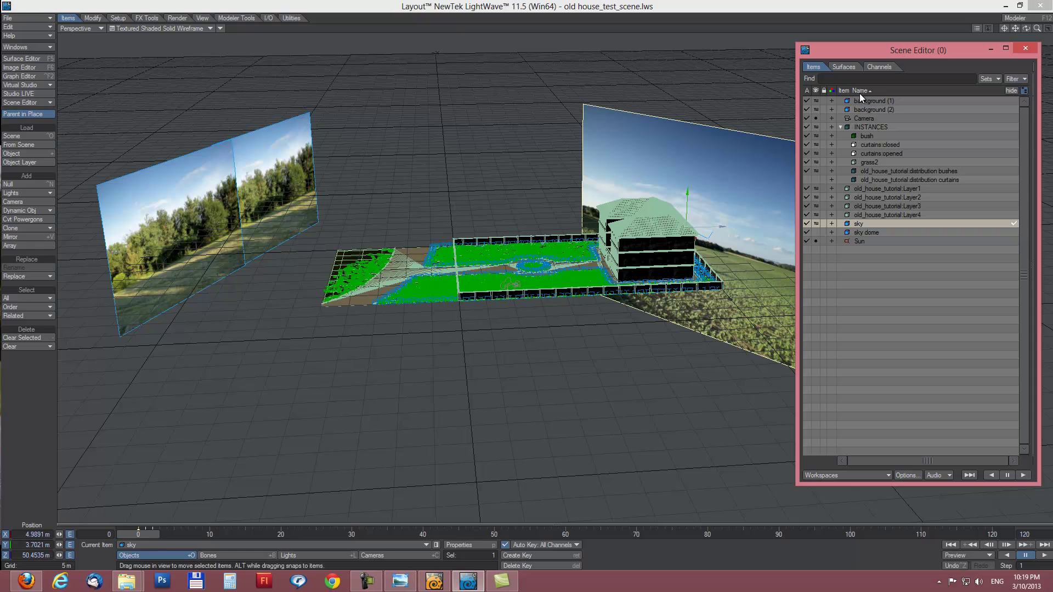
pyautogui.click(866, 109)
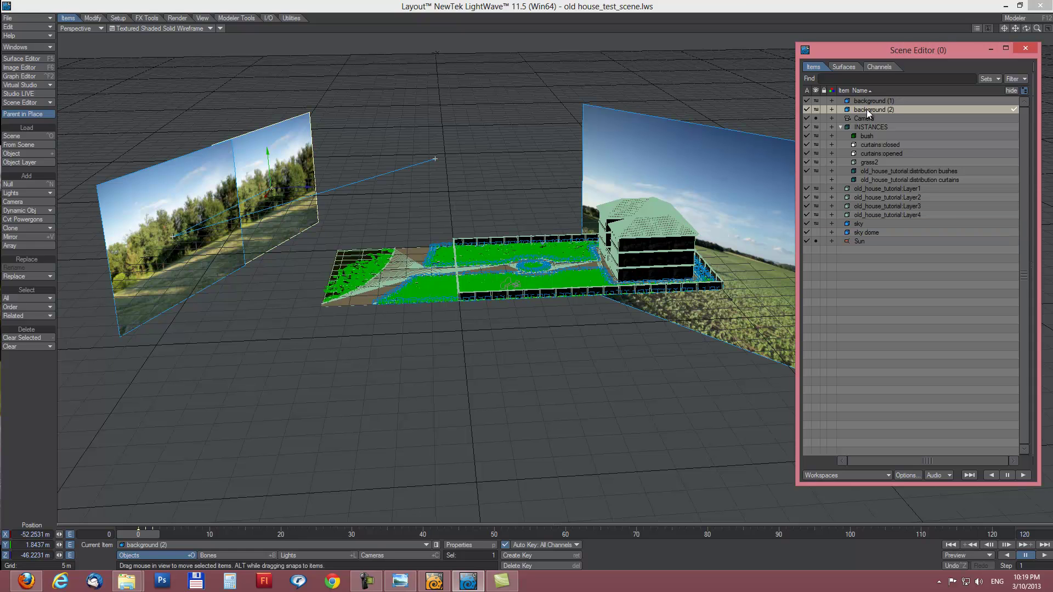
pyautogui.click(868, 104)
pyautogui.click(869, 111)
pyautogui.click(863, 223)
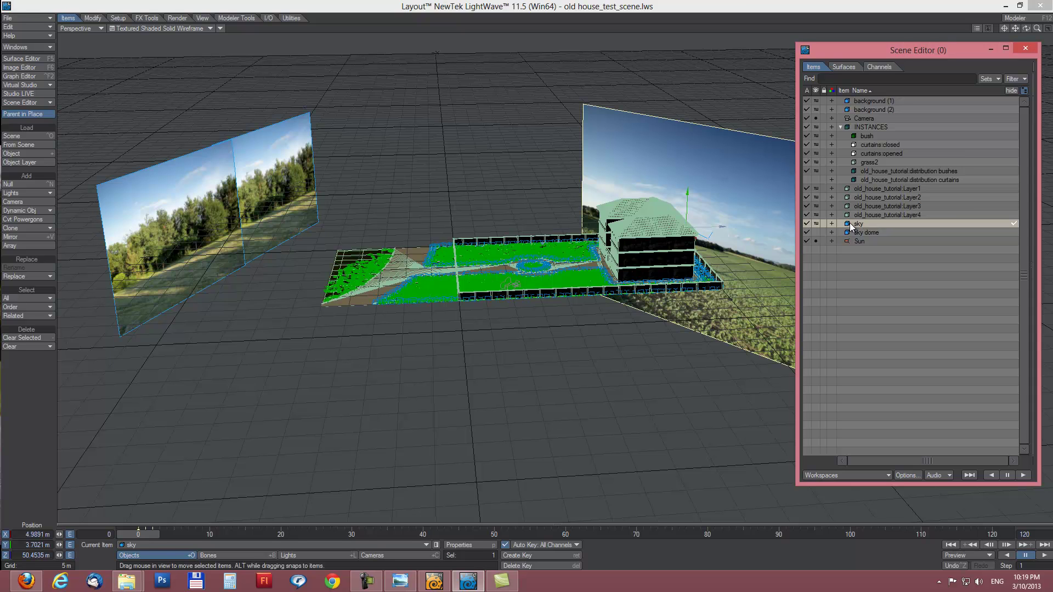
pyautogui.click(868, 109)
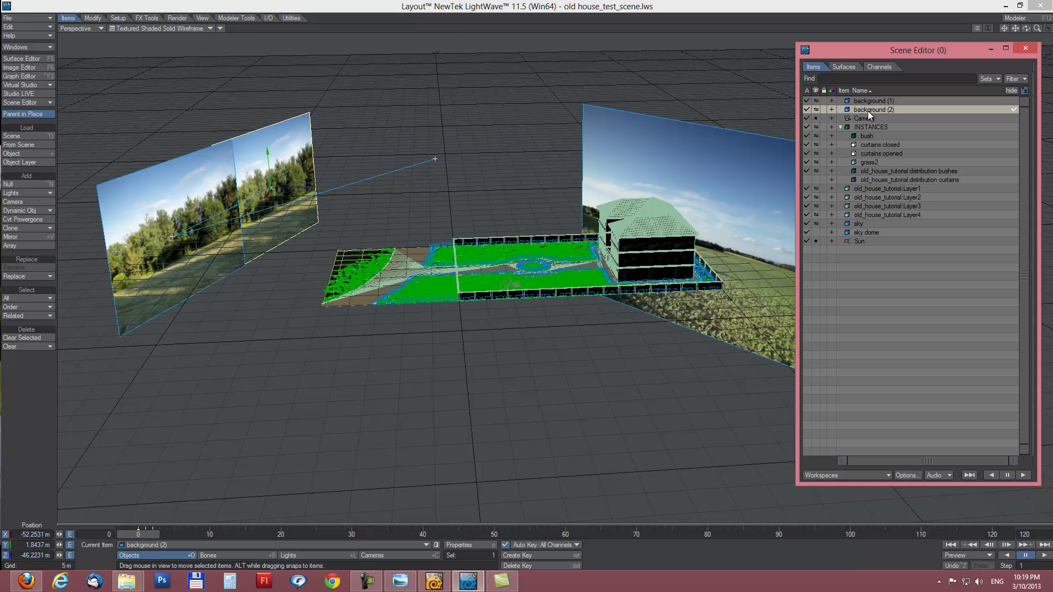
# Select the camera and compare its placement and the background planes at frames 0 and 1.
pyautogui.hotkey('shift', 'c')
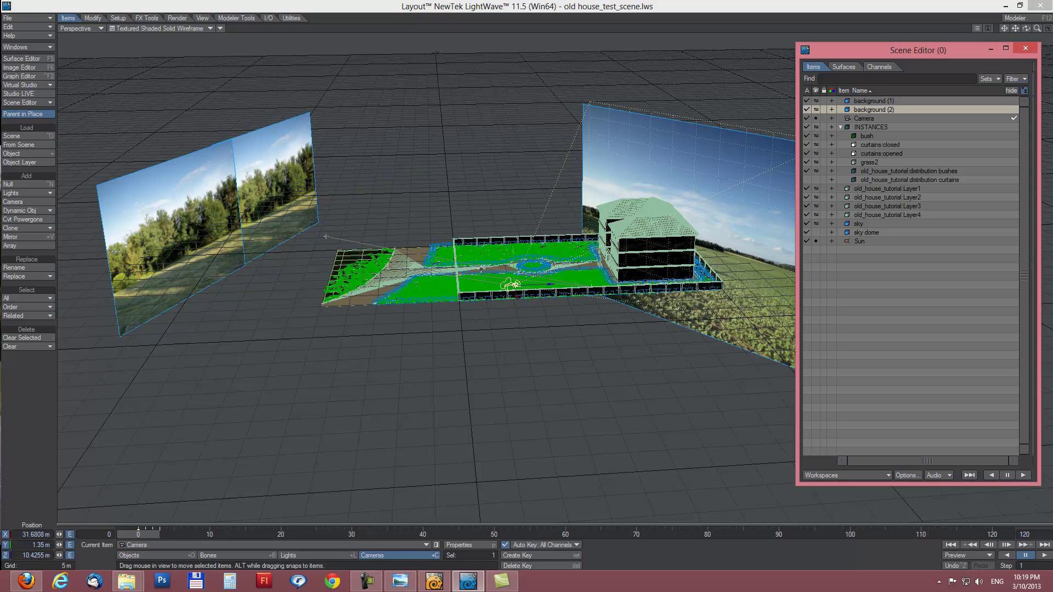
pyautogui.click(144, 535)
pyautogui.moveTo(144, 536)
pyautogui.mouseDown()
pyautogui.moveTo(153, 529)
pyautogui.moveTo(138, 529)
pyautogui.mouseUp()
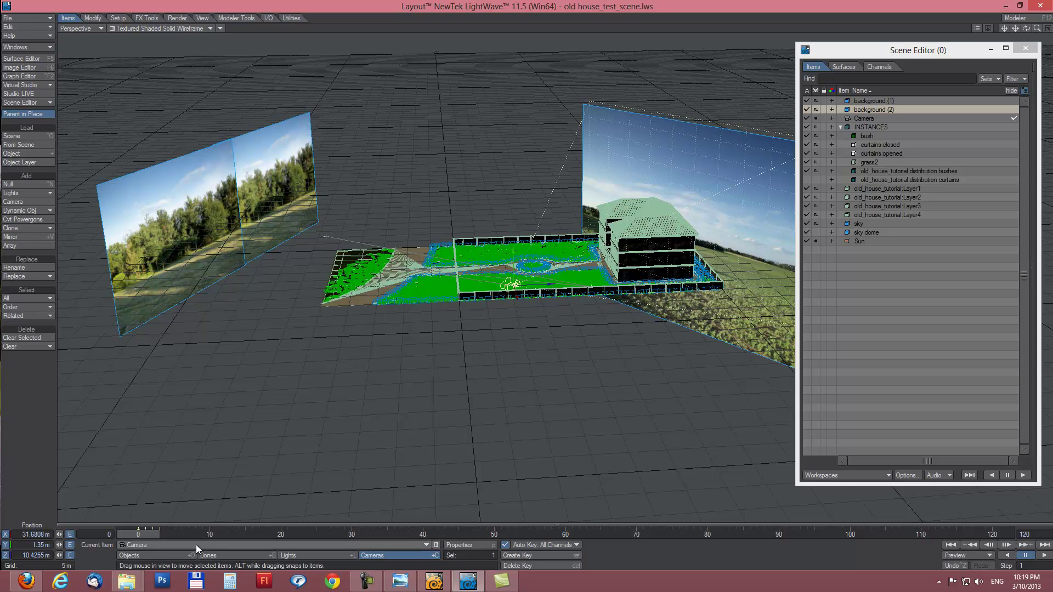
pyautogui.click(146, 533)
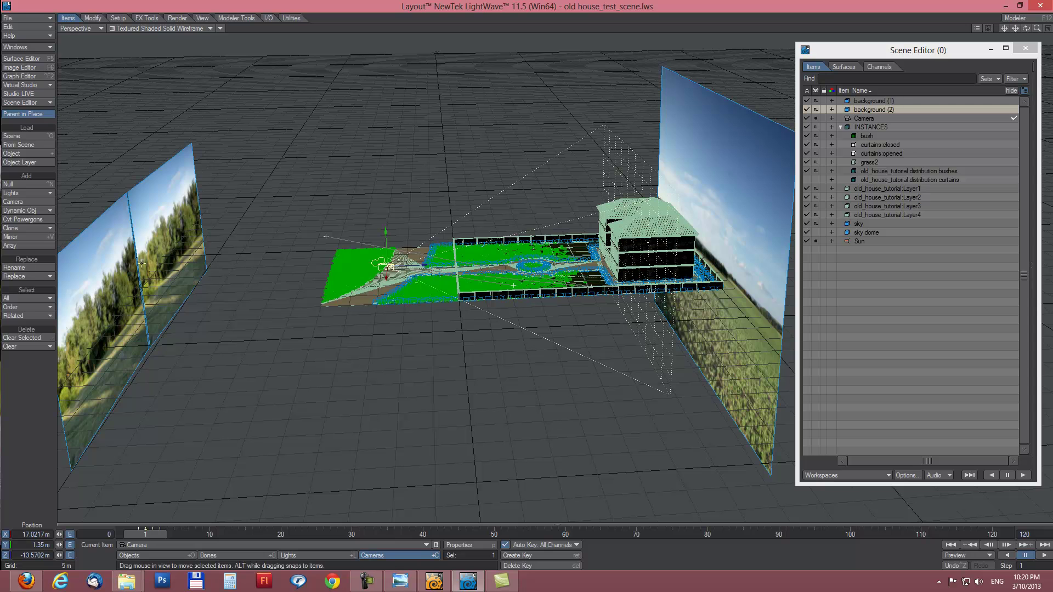
# Examine the sky dome object in Layout and in Modeler, and check the Sun light in the scene.
pyautogui.press('-')
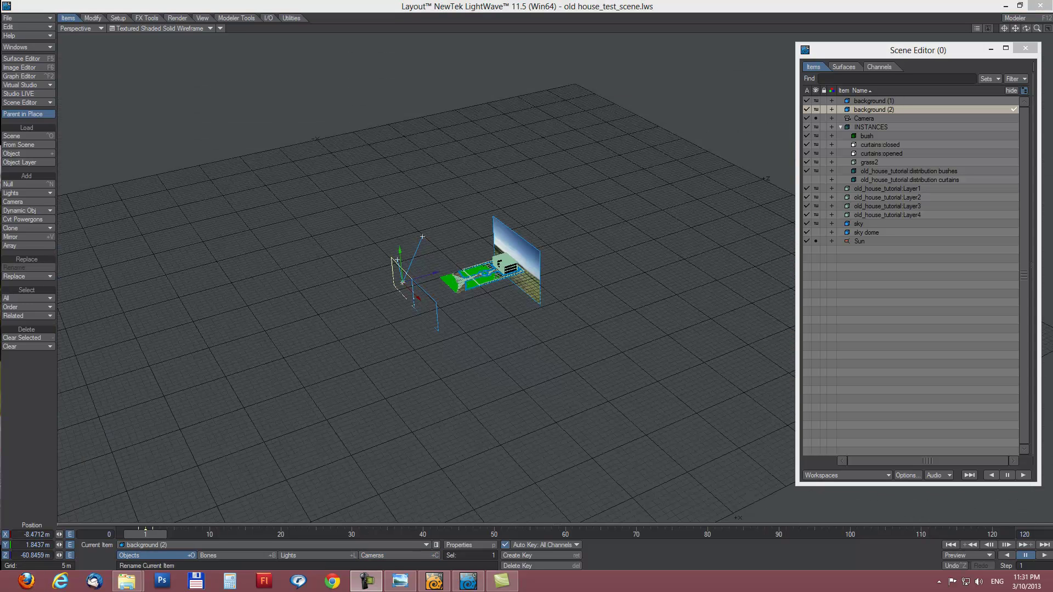
pyautogui.click(866, 231)
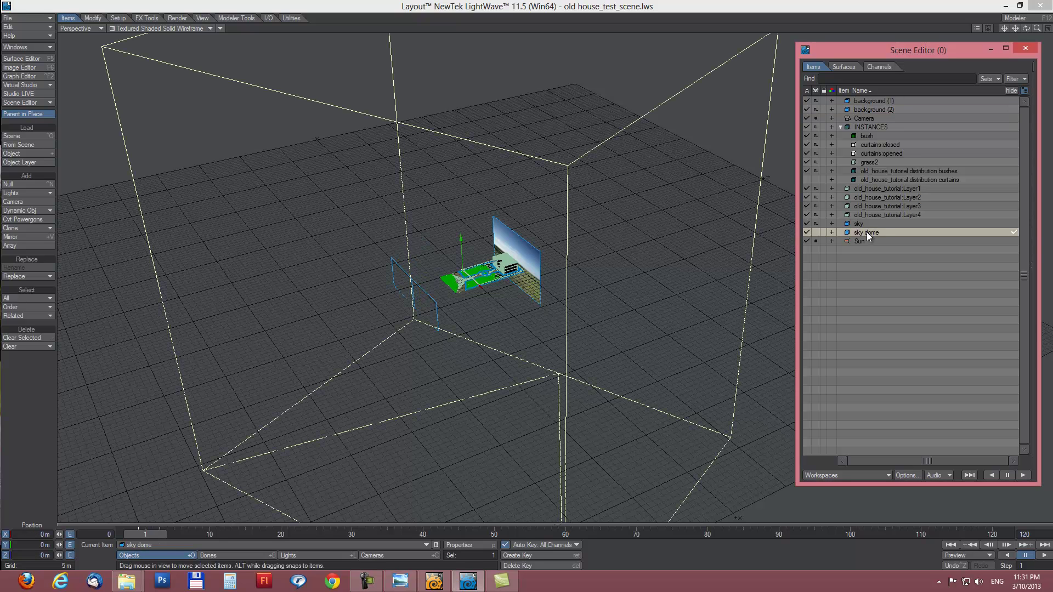
pyautogui.click(435, 581)
pyautogui.keyDown('alt'); pyautogui.moveTo(514, 419); pyautogui.dragTo(527, 449); pyautogui.keyUp('alt')
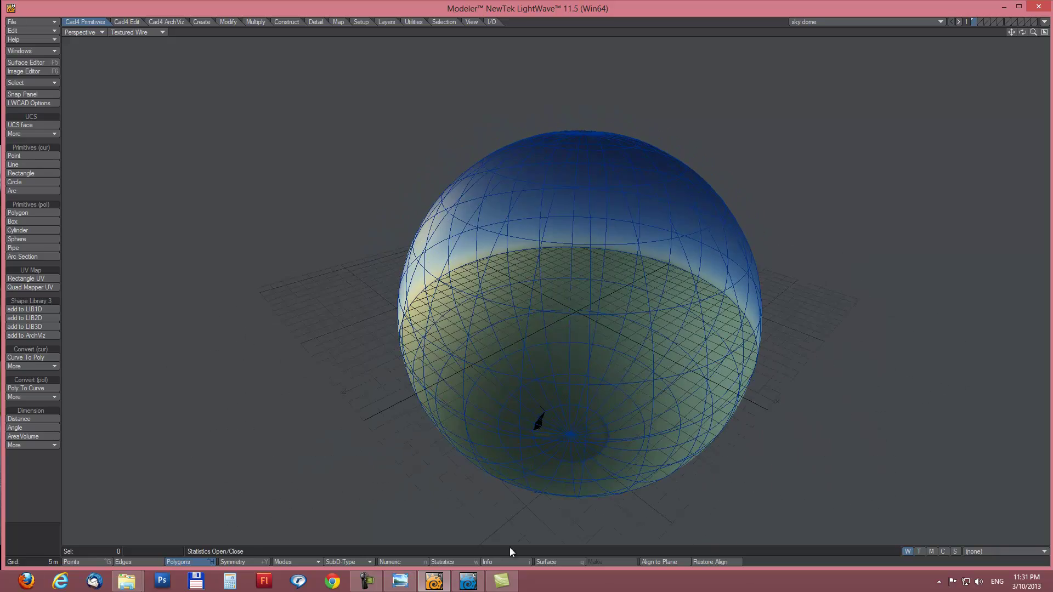
pyautogui.click(467, 585)
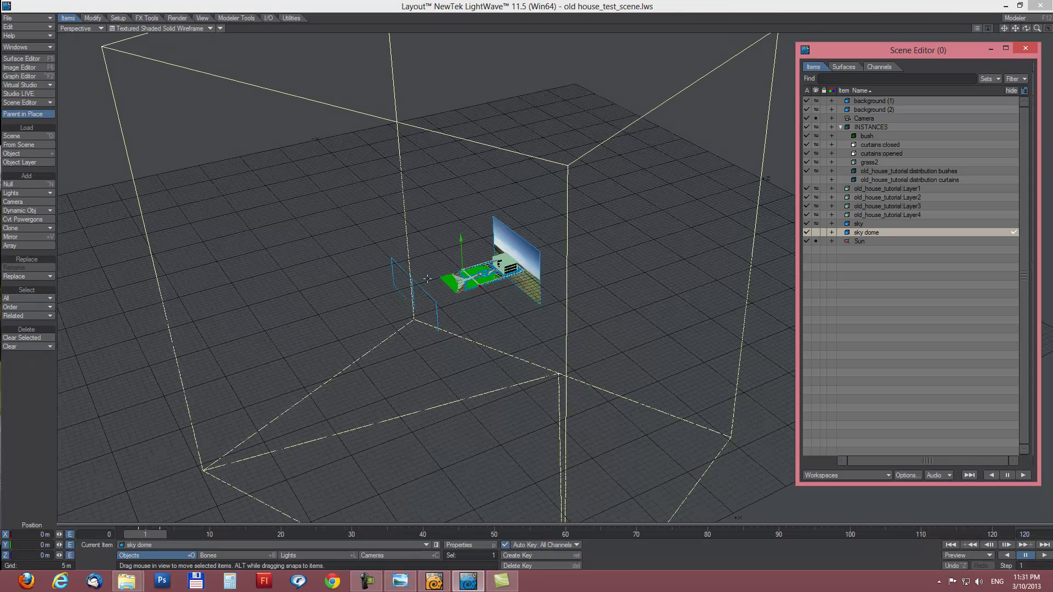
pyautogui.click(866, 241)
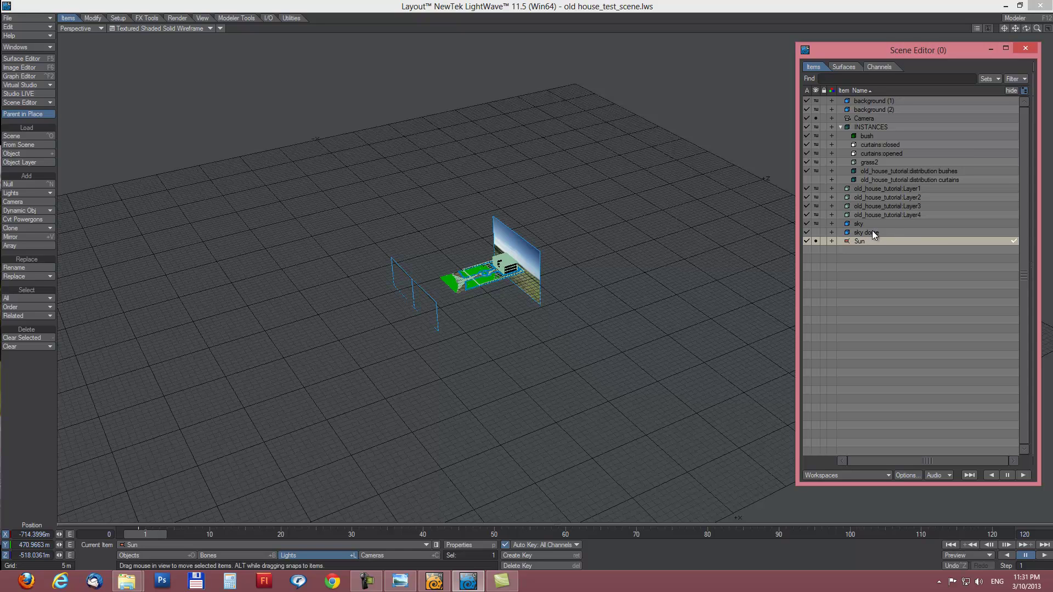
pyautogui.click(872, 232)
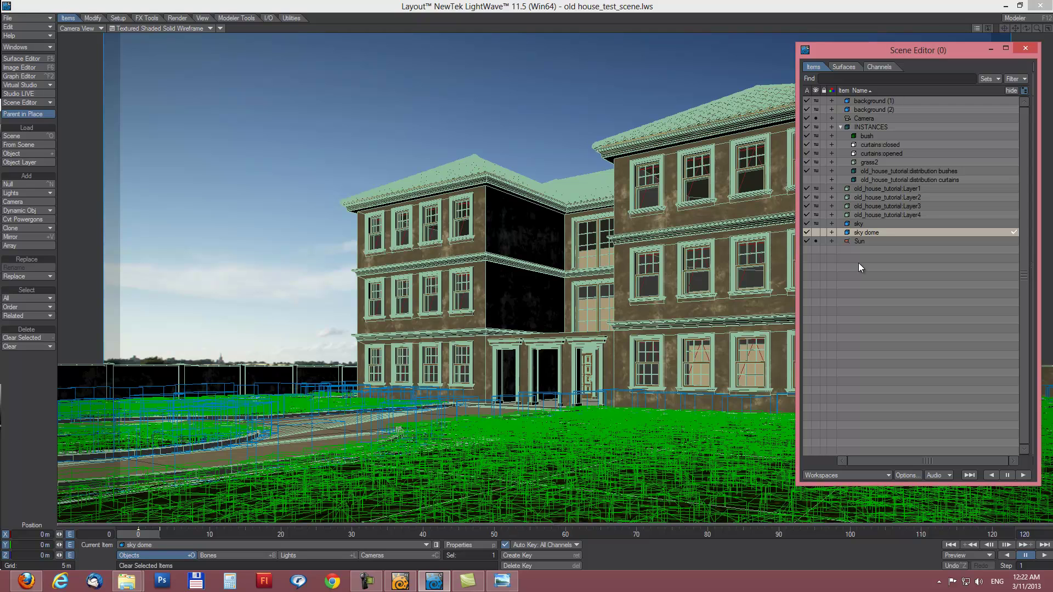
# Select the bush and grass2 instance objects in turn, ending with the closed and opened curtains selected together.
pyautogui.click(876, 135)
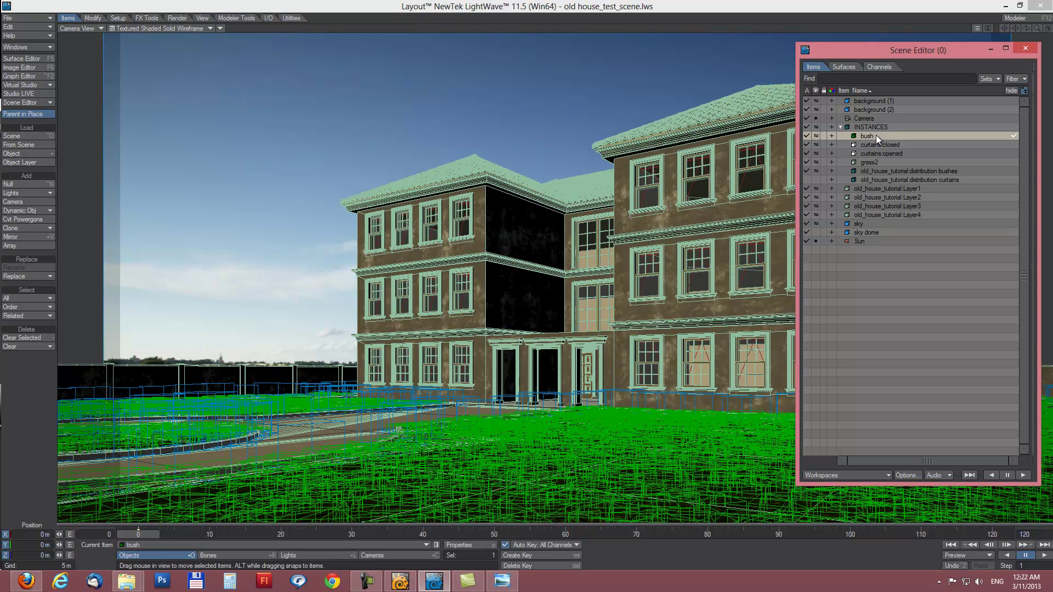
pyautogui.click(863, 162)
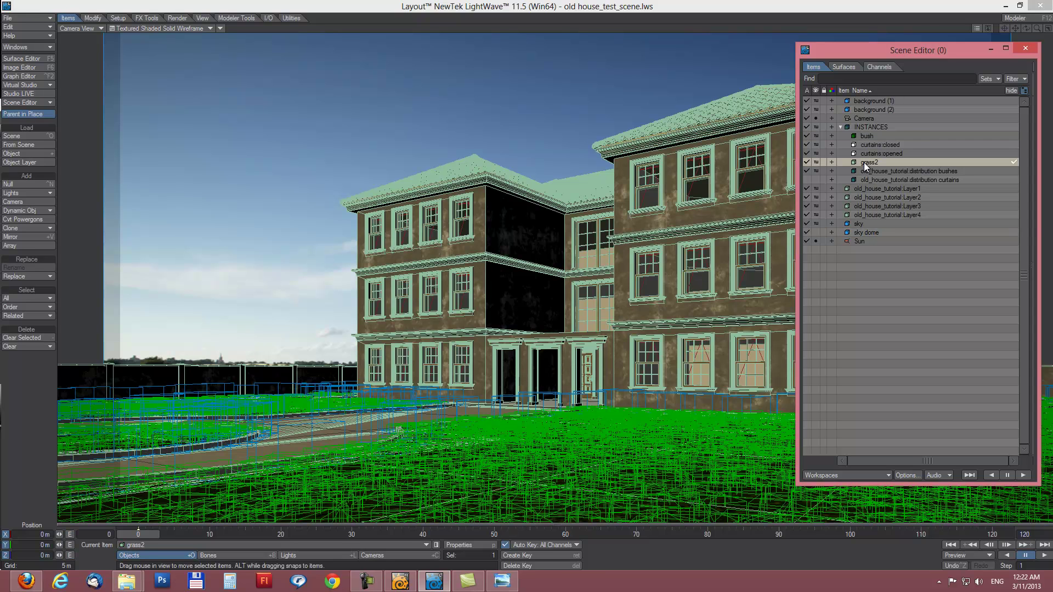
pyautogui.click(866, 145)
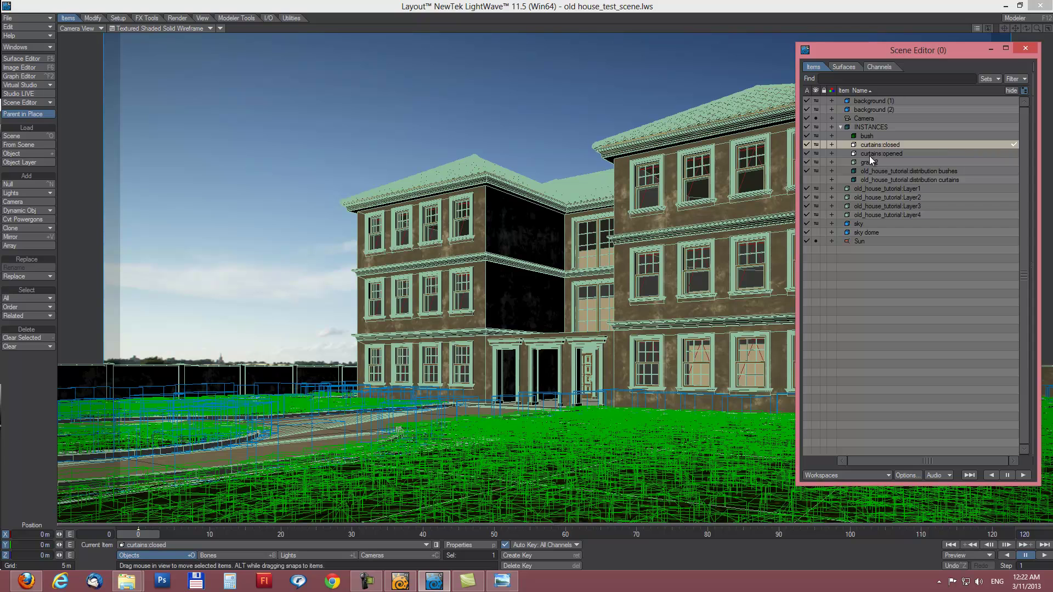
pyautogui.keyDown('shift'); pyautogui.click(870, 155); pyautogui.keyUp('shift')
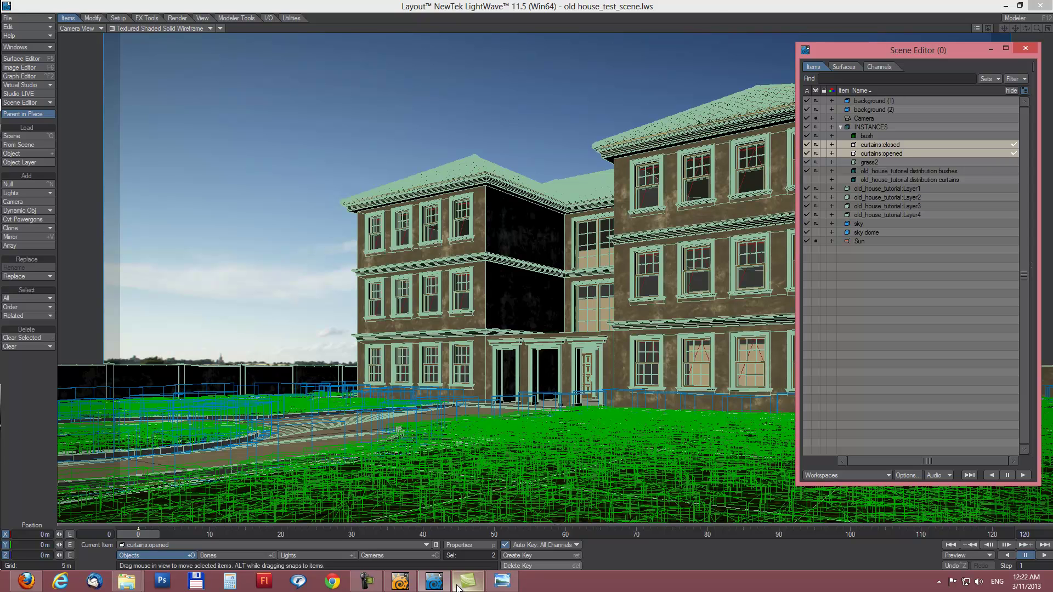
# Switch to Modeler and inspect the grass2 and bush objects from different angles.
pyautogui.click(399, 582)
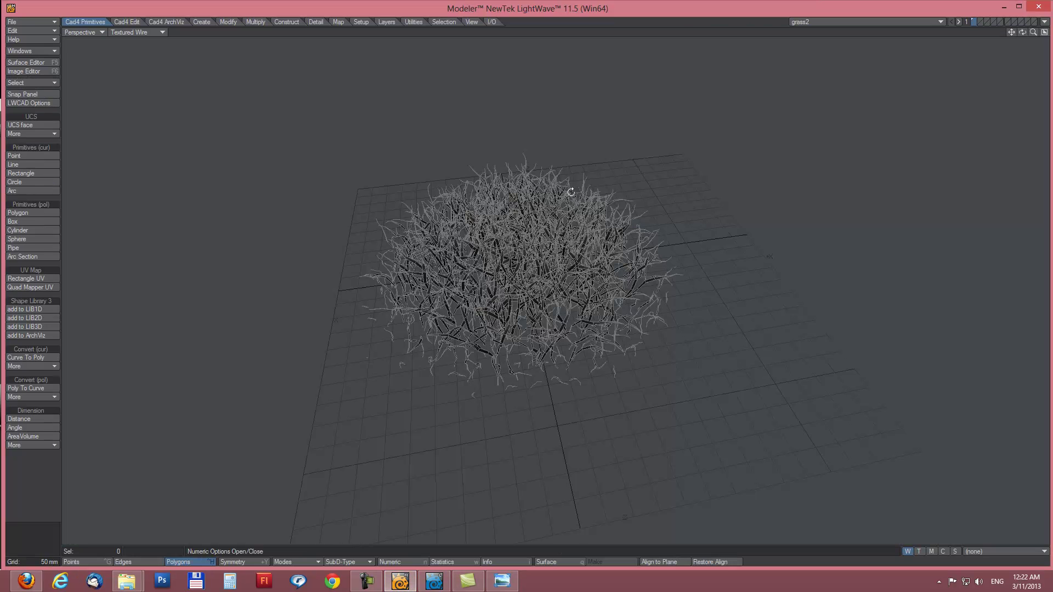
pyautogui.keyDown('alt'); pyautogui.moveTo(573, 203); pyautogui.dragTo(568, 208); pyautogui.keyUp('alt')
pyautogui.click(802, 22)
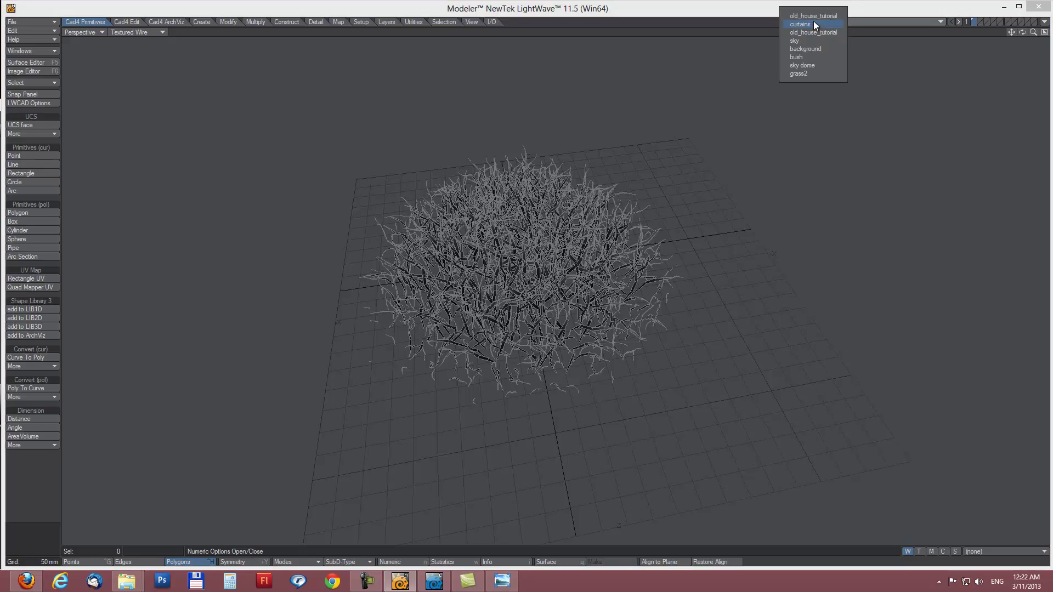
pyautogui.click(808, 57)
pyautogui.keyDown('alt'); pyautogui.moveTo(640, 297); pyautogui.dragTo(619, 286); pyautogui.keyUp('alt')
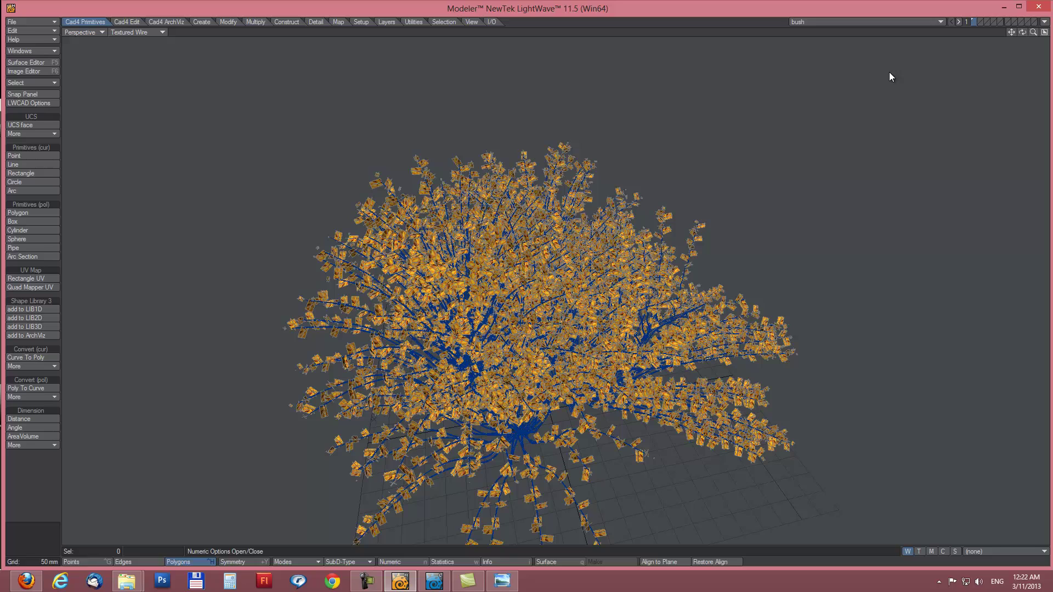
# Open the curtains object in Modeler, view it from another angle and compare its layers.
pyautogui.click(857, 22)
pyautogui.click(855, 25)
pyautogui.keyDown('alt'); pyautogui.moveTo(642, 247); pyautogui.dragTo(593, 345); pyautogui.keyUp('alt')
pyautogui.press('2')
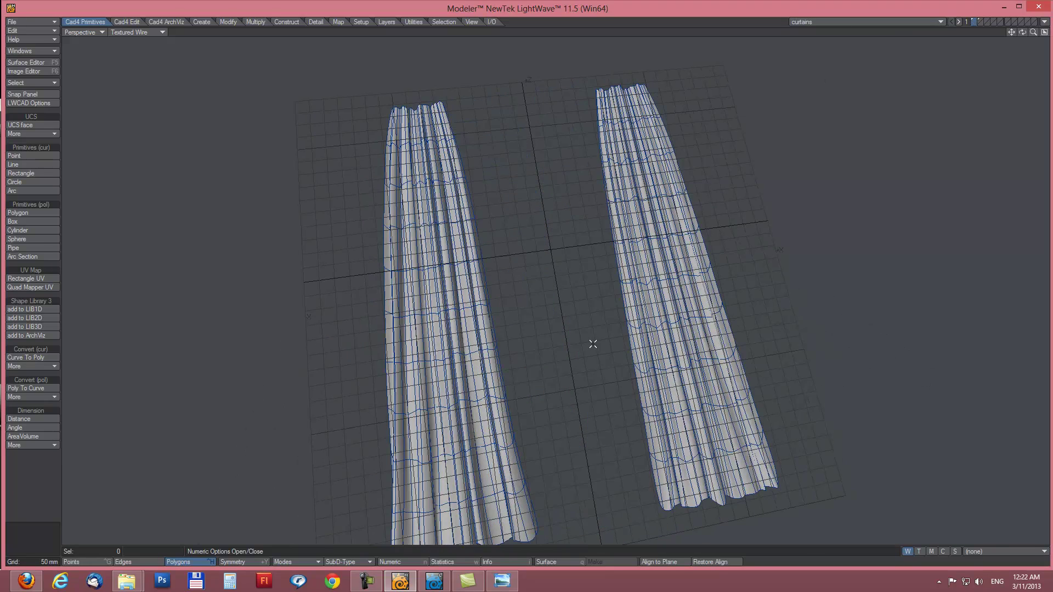
pyautogui.press('2')
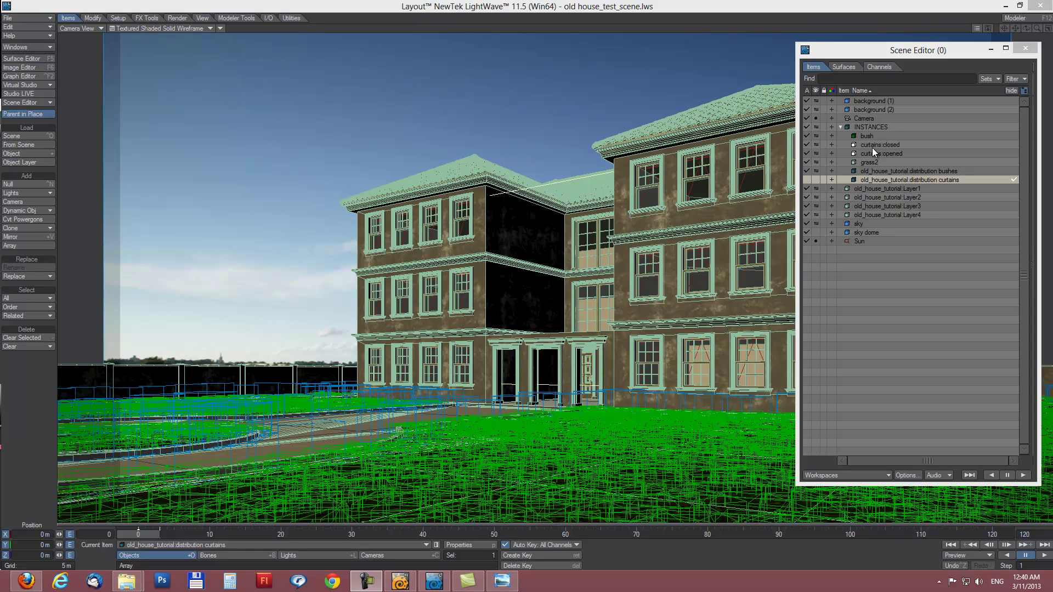
# Back in Layout, open the properties of the distribution bushes layer and turn off its point instance generator.
pyautogui.click(868, 170)
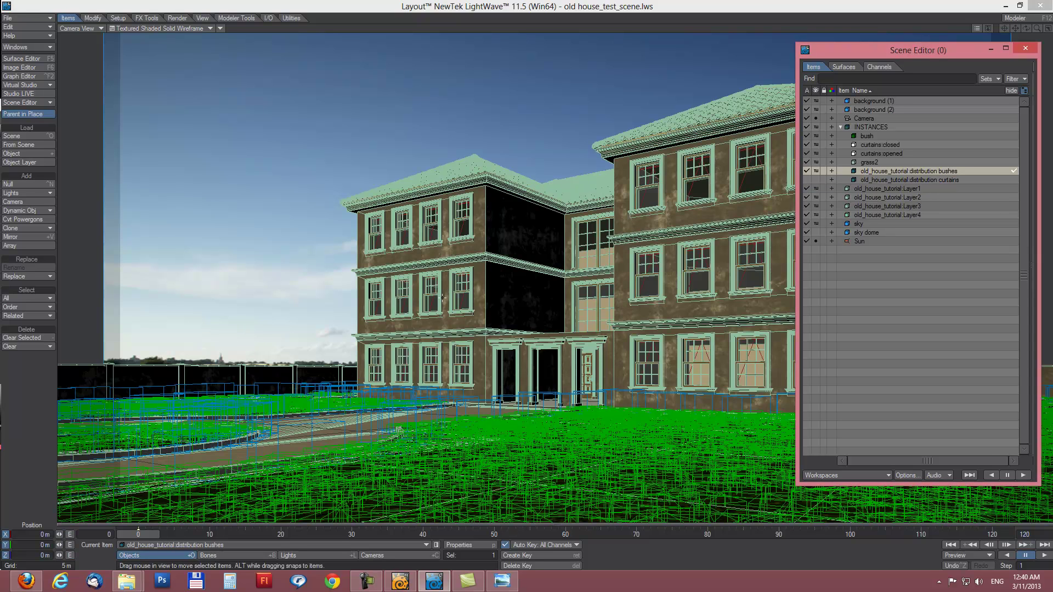
pyautogui.press('p')
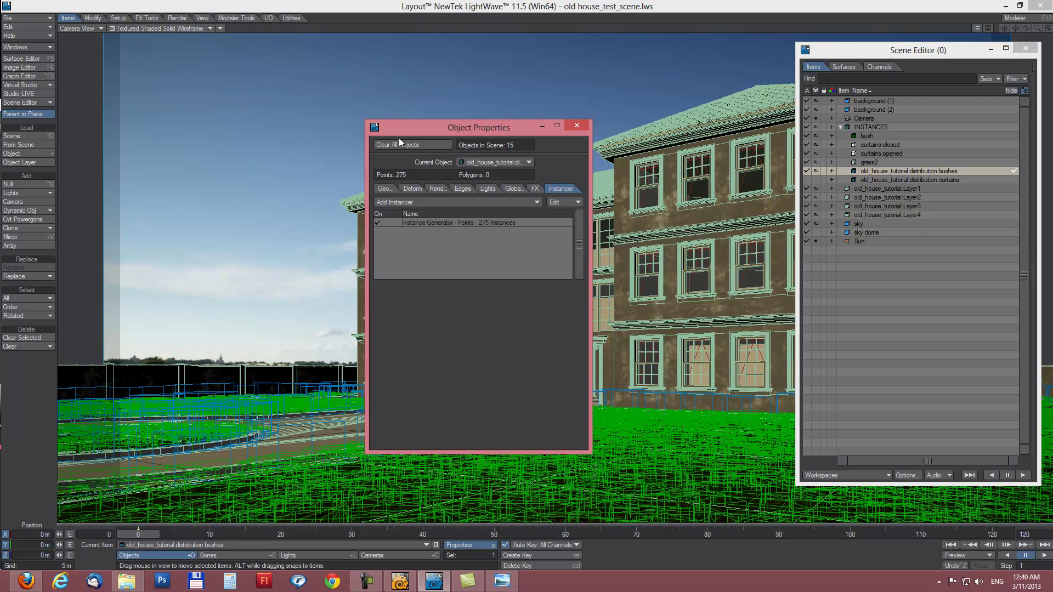
pyautogui.moveTo(424, 127); pyautogui.dragTo(440, 117)
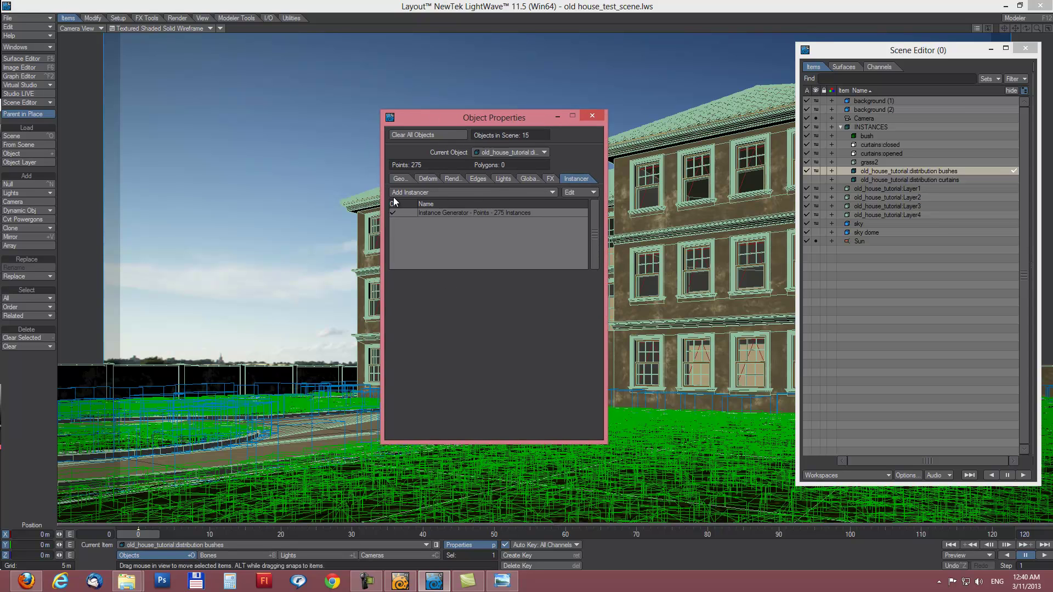
pyautogui.click(393, 212)
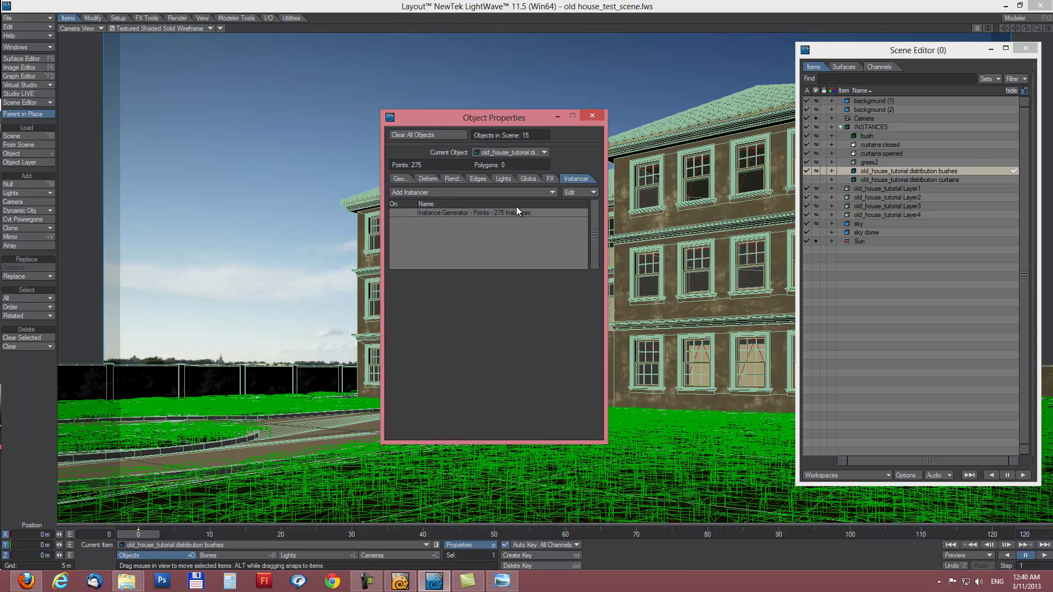
# Turn off the instance generators of the distribution curtains layer and of old_house_tutorial Layer1, and close the object properties.
pyautogui.click(869, 181)
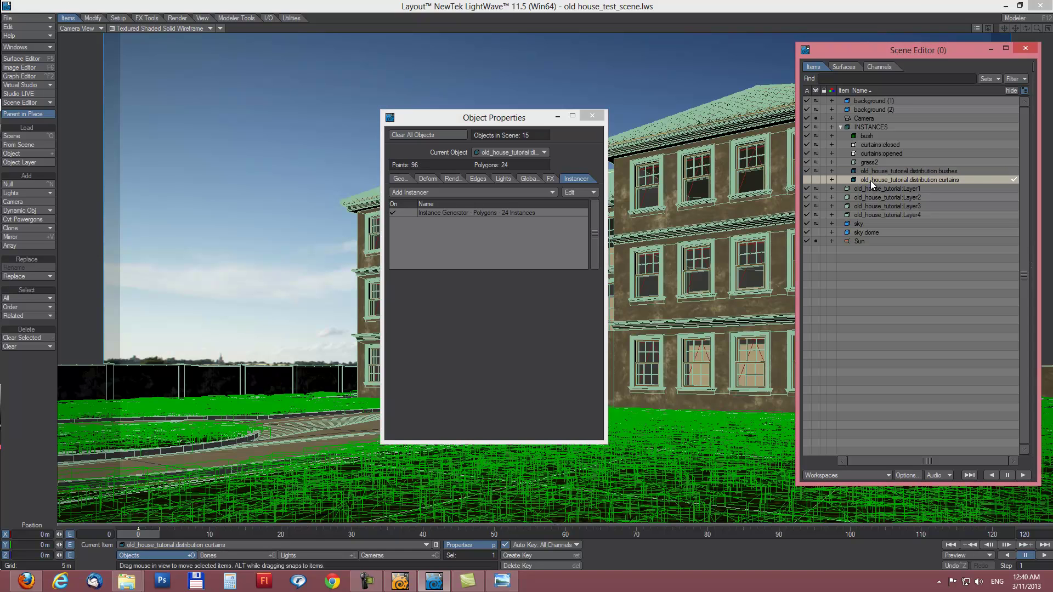
pyautogui.click(393, 214)
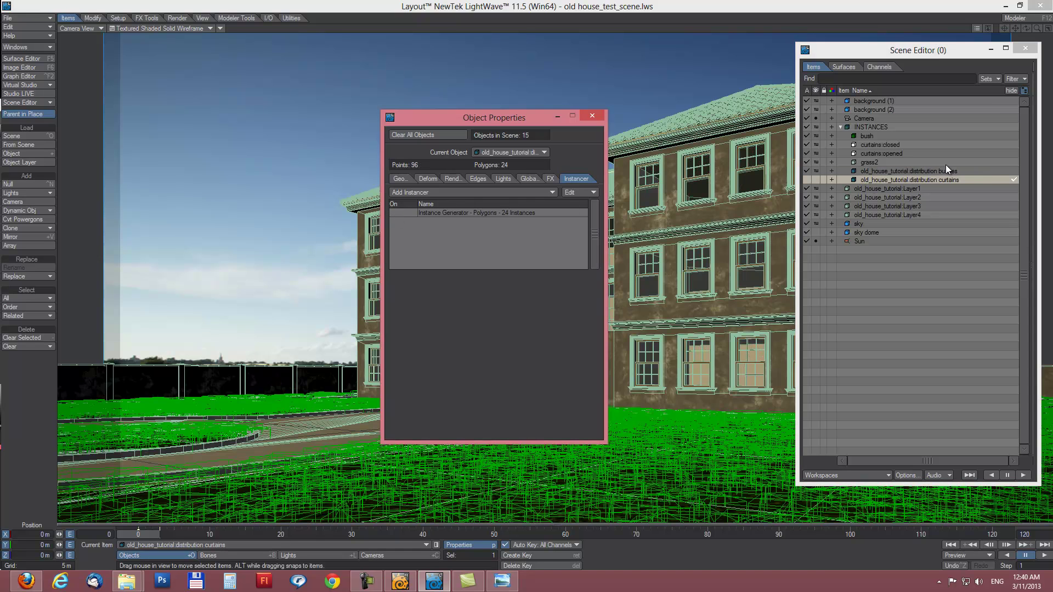
pyautogui.click(856, 188)
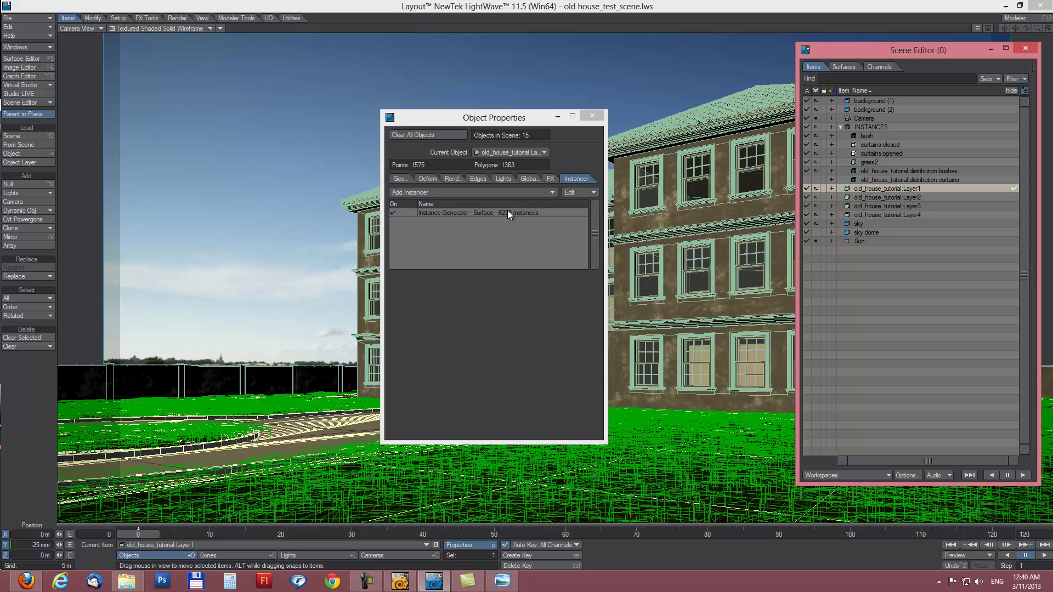
pyautogui.click(394, 214)
pyautogui.click(591, 116)
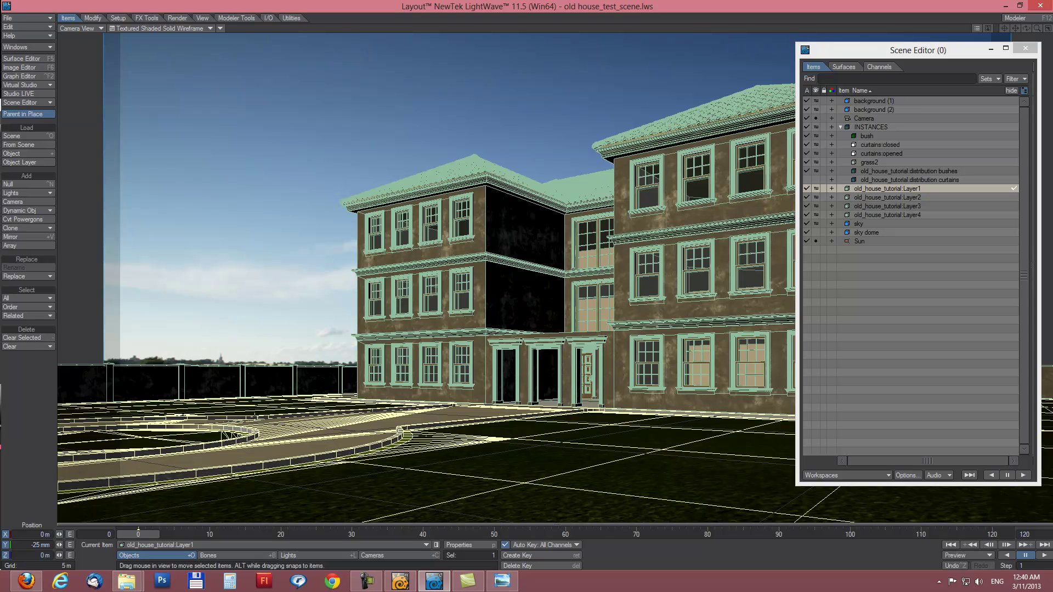
# Preview the scene without instances by setting the camera viewport to VPR at frame 0.
pyautogui.click(189, 28)
pyautogui.click(164, 67)
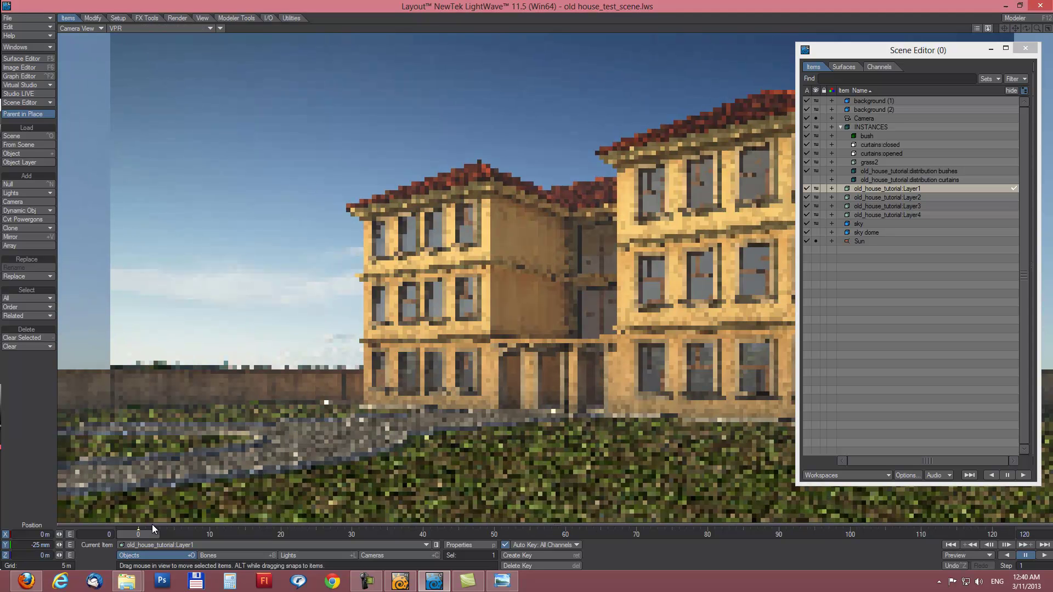
pyautogui.moveTo(130, 535); pyautogui.dragTo(138, 535)
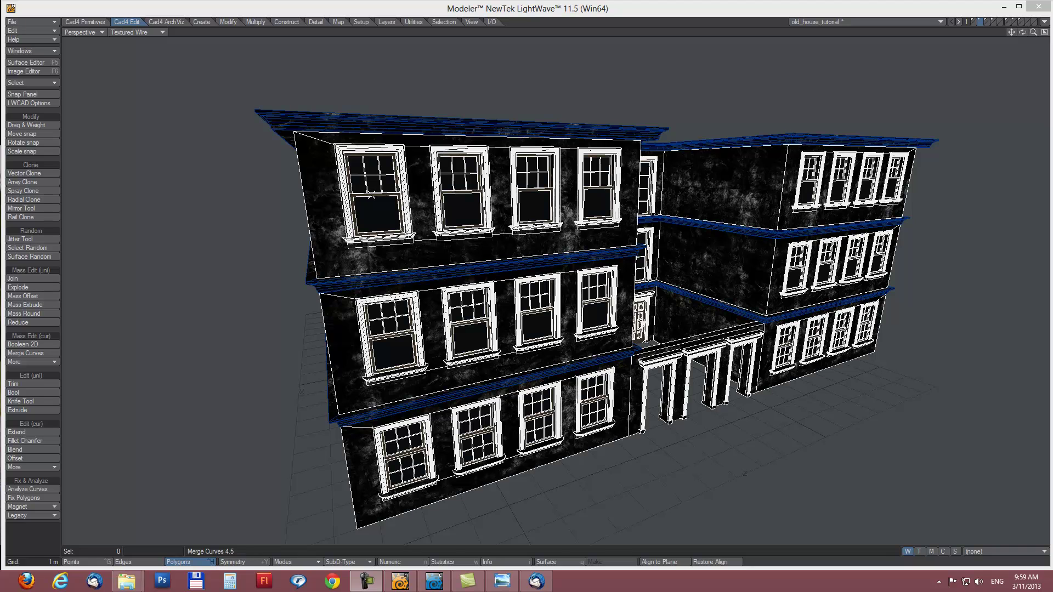
# In Modeler, show the window-polygon layer with the house layer as background and examine how the polygons sit in the windows.
pyautogui.keyDown('alt'); pyautogui.moveTo(567, 357); pyautogui.dragTo(571, 271); pyautogui.keyUp('alt')
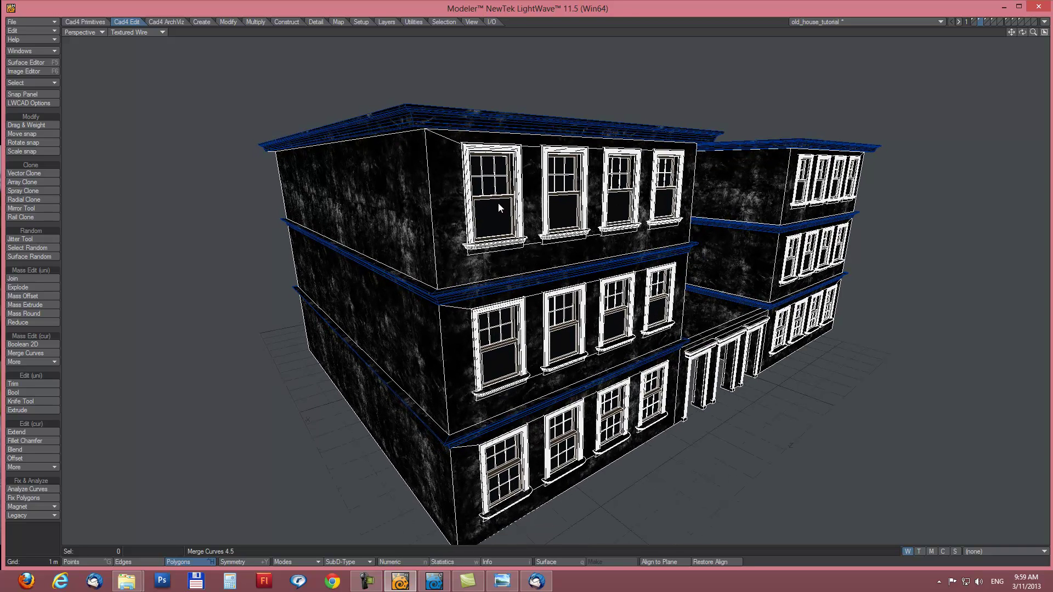
pyautogui.click(1021, 22)
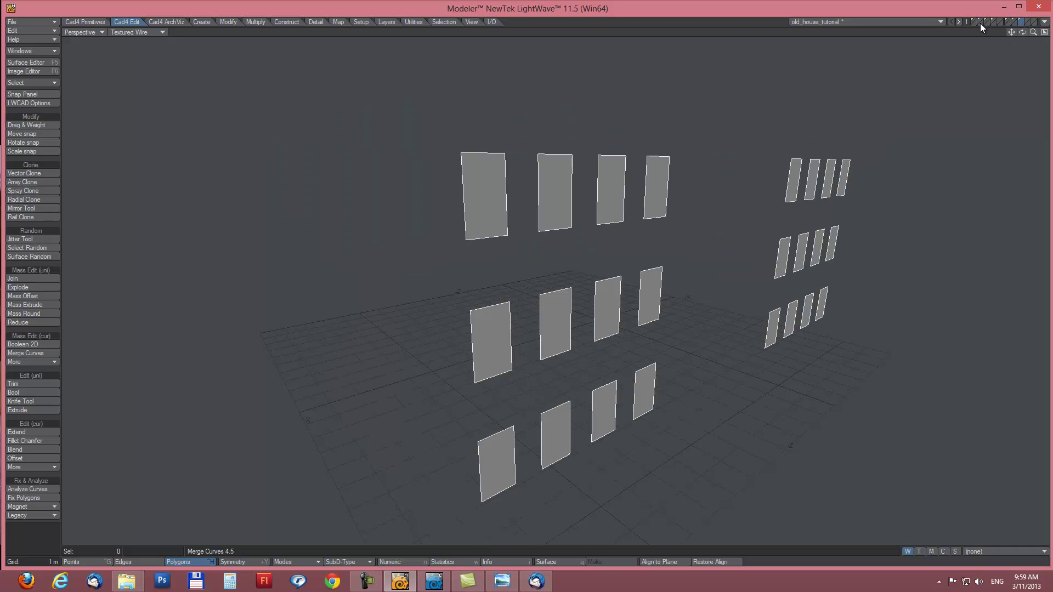
pyautogui.click(980, 24)
pyautogui.keyDown('alt'); pyautogui.moveTo(601, 281); pyautogui.dragTo(614, 300); pyautogui.keyUp('alt')
pyautogui.keyDown('ctrl'); pyautogui.keyDown('alt'); pyautogui.moveTo(568, 240); pyautogui.dragTo(525, 303); pyautogui.keyUp('alt'); pyautogui.keyUp('ctrl')
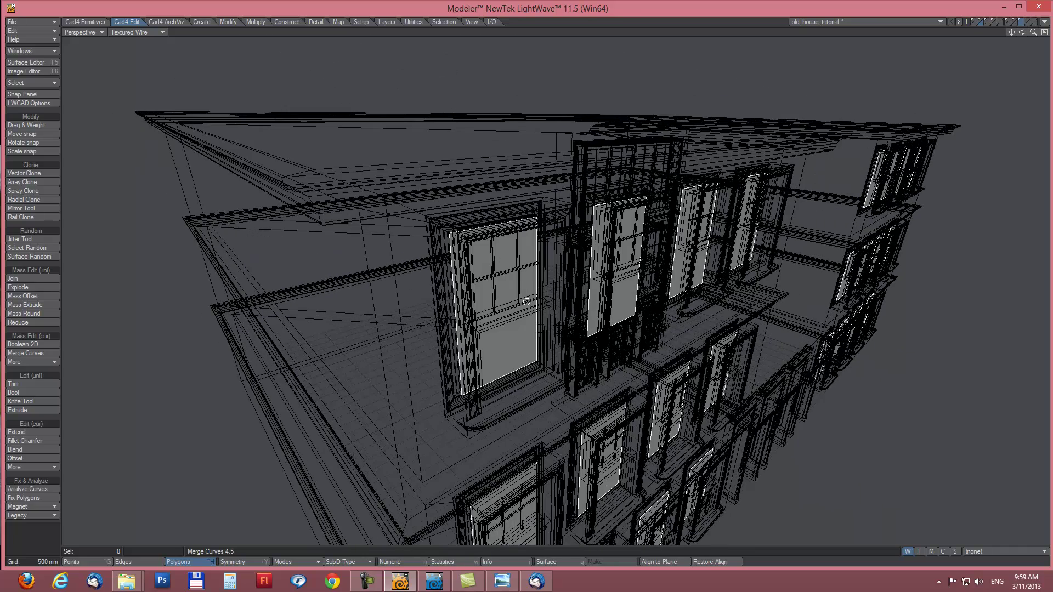
pyautogui.keyDown('alt'); pyautogui.moveTo(547, 342); pyautogui.dragTo(524, 307); pyautogui.keyUp('alt')
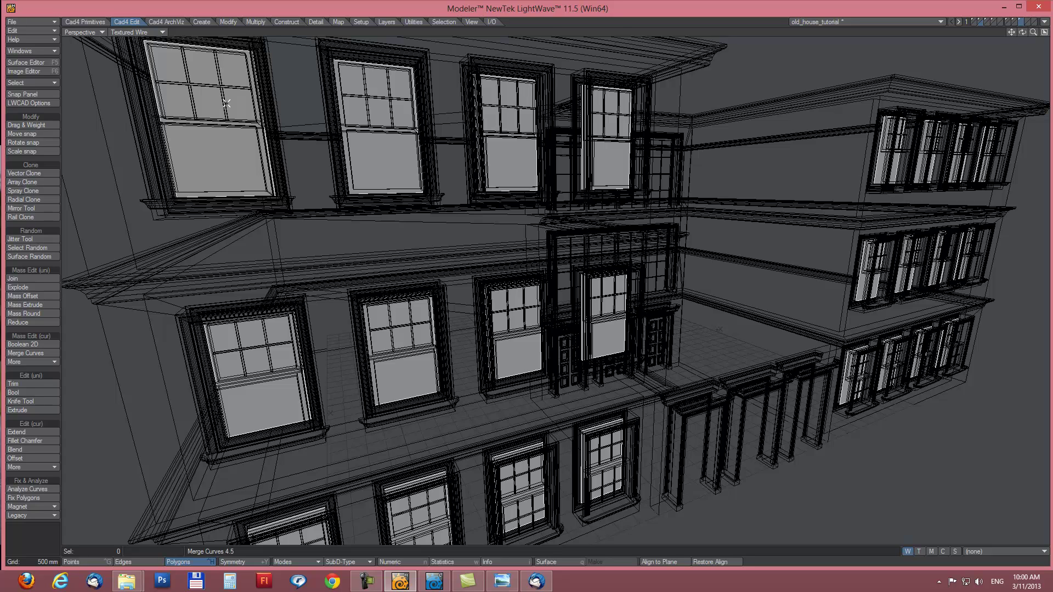
pyautogui.scroll(-5, 684, 329)
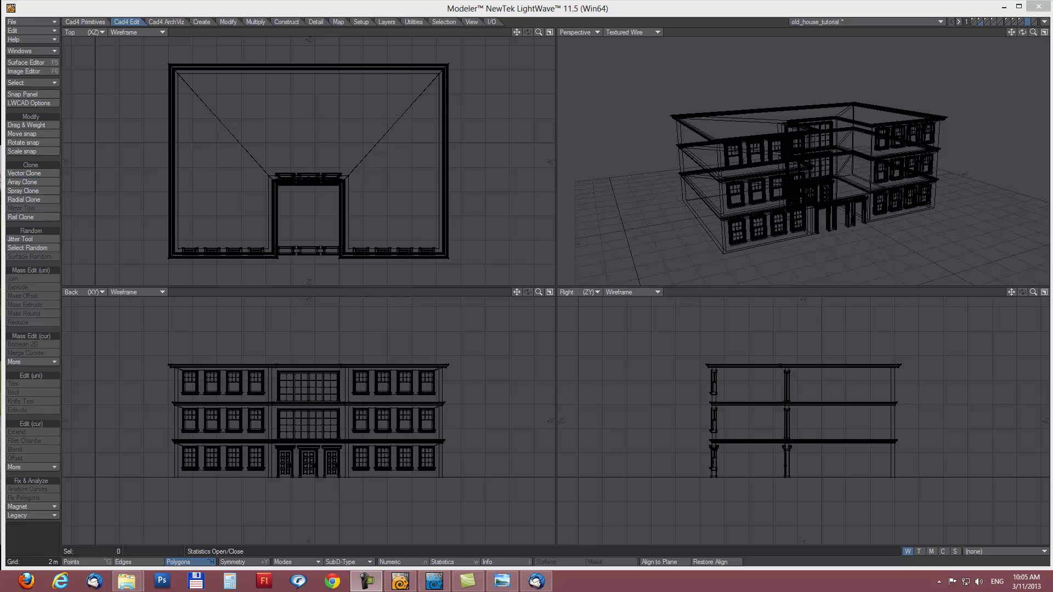
# Draw a flat box in the back view, snapped to the inner frame corners of the outermost top-floor window.
pyautogui.click(85, 22)
pyautogui.click(28, 221)
pyautogui.click(549, 291)
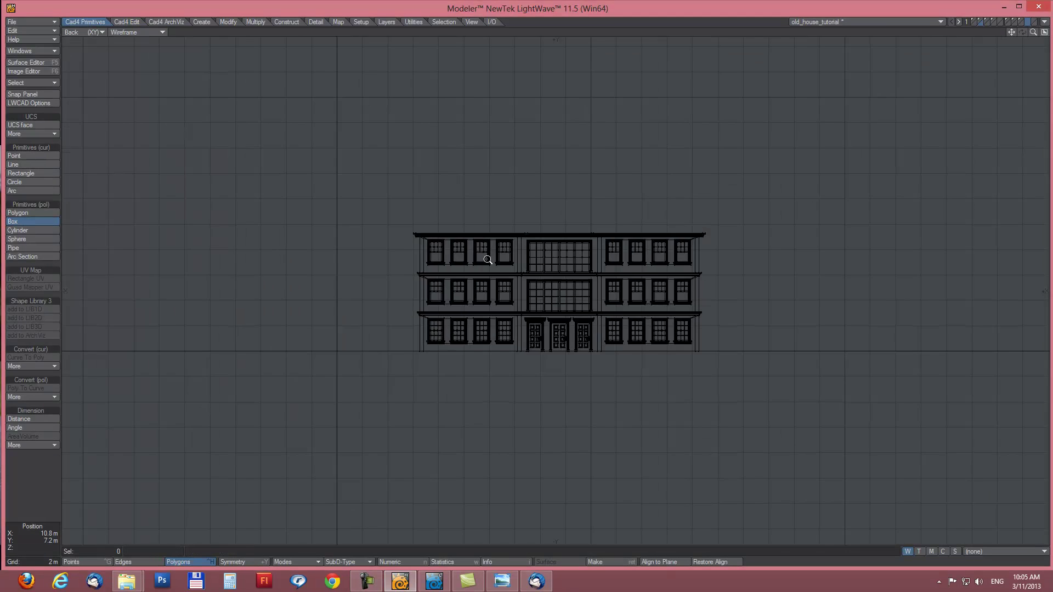
pyautogui.keyDown('ctrl'); pyautogui.keyDown('alt'); pyautogui.moveTo(474, 261); pyautogui.dragTo(635, 265); pyautogui.keyUp('alt'); pyautogui.keyUp('ctrl')
pyautogui.keyDown('alt'); pyautogui.moveTo(418, 238); pyautogui.dragTo(643, 367); pyautogui.keyUp('alt')
pyautogui.keyDown('ctrl'); pyautogui.keyDown('alt'); pyautogui.moveTo(392, 280); pyautogui.dragTo(436, 285); pyautogui.keyUp('alt'); pyautogui.keyUp('ctrl')
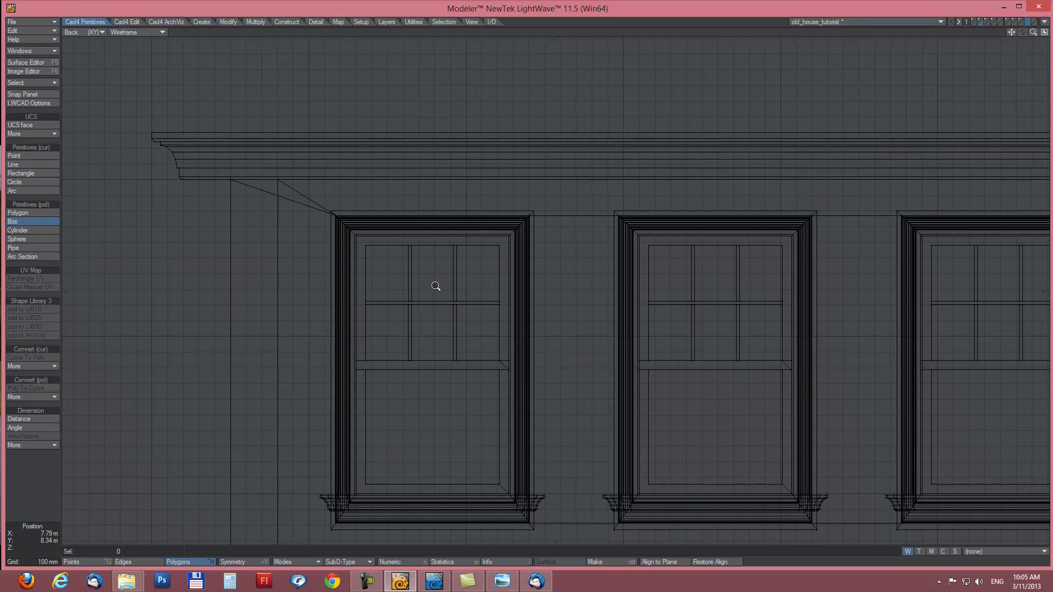
pyautogui.moveTo(350, 232); pyautogui.dragTo(514, 504)
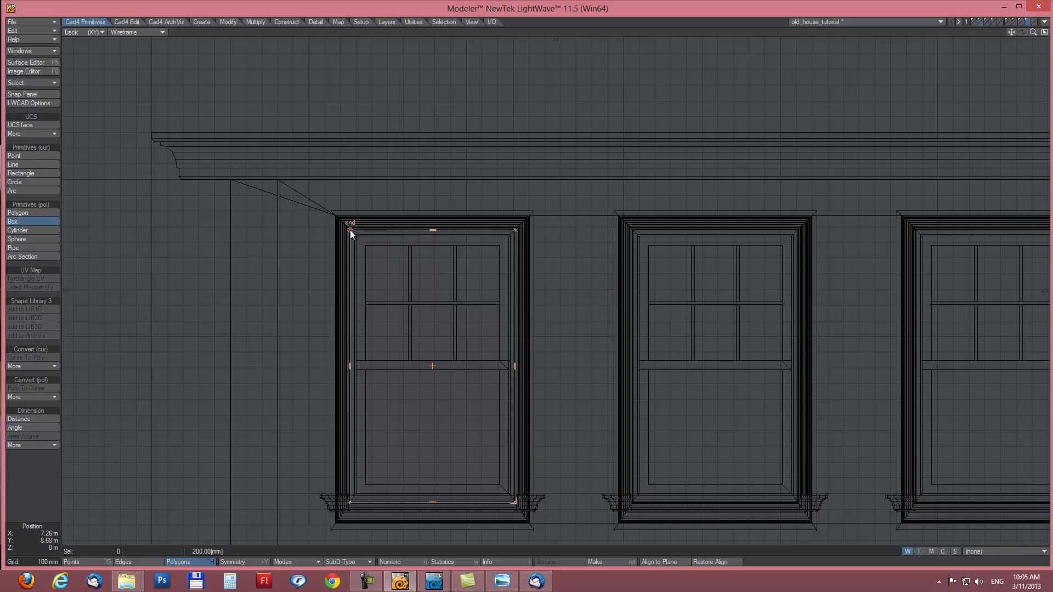
pyautogui.scroll(-1, 515, 367)
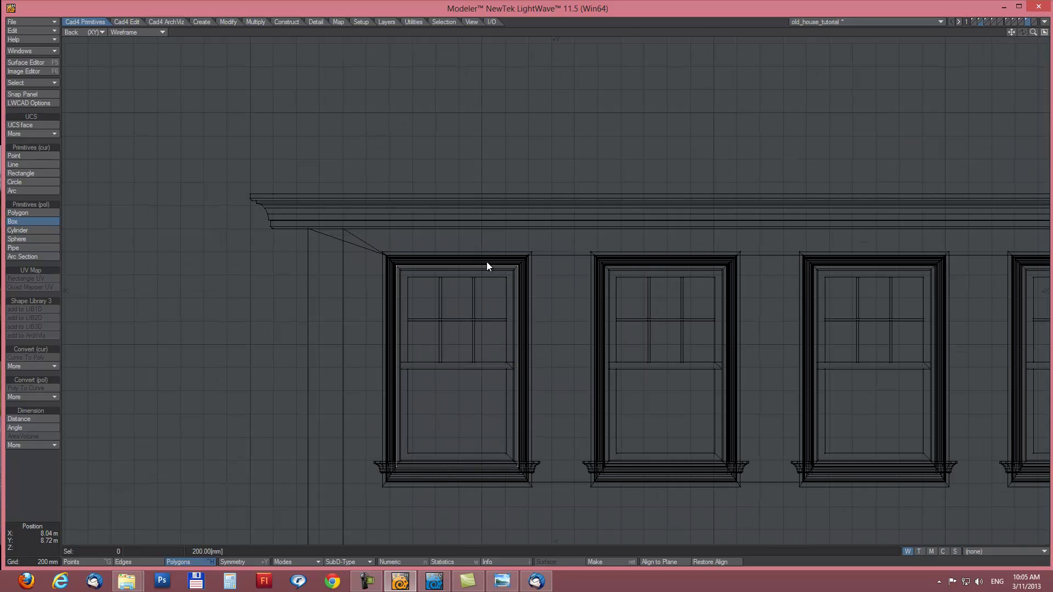
# Return to the four-view layout and move the flat polygon in depth from the origin to just behind the house's front wall.
pyautogui.press('KP_0')
pyautogui.scroll(2, 306, 106)
pyautogui.scroll(-3, 308, 192)
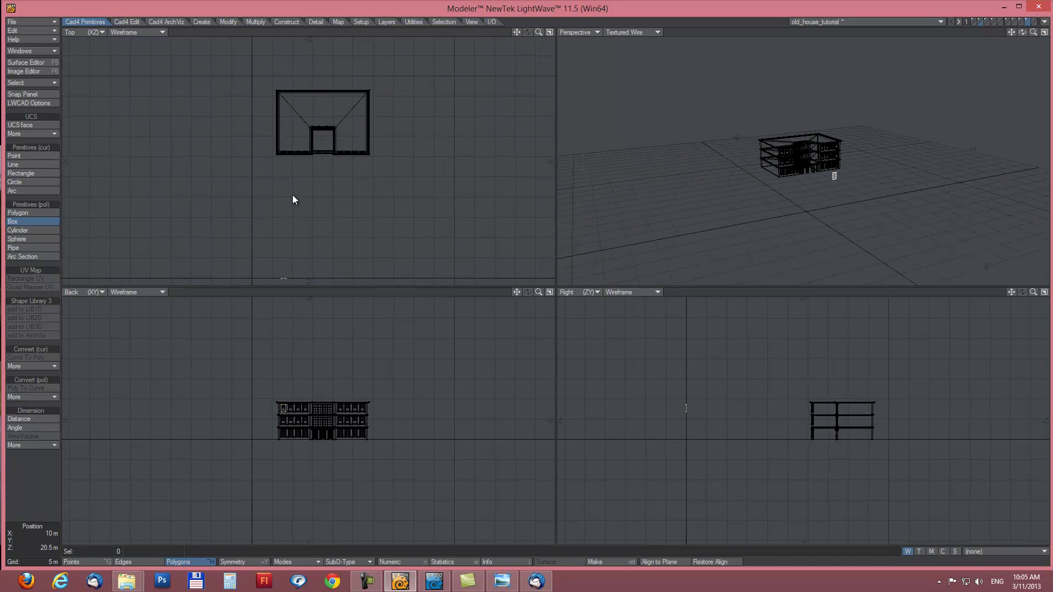
pyautogui.press('t')
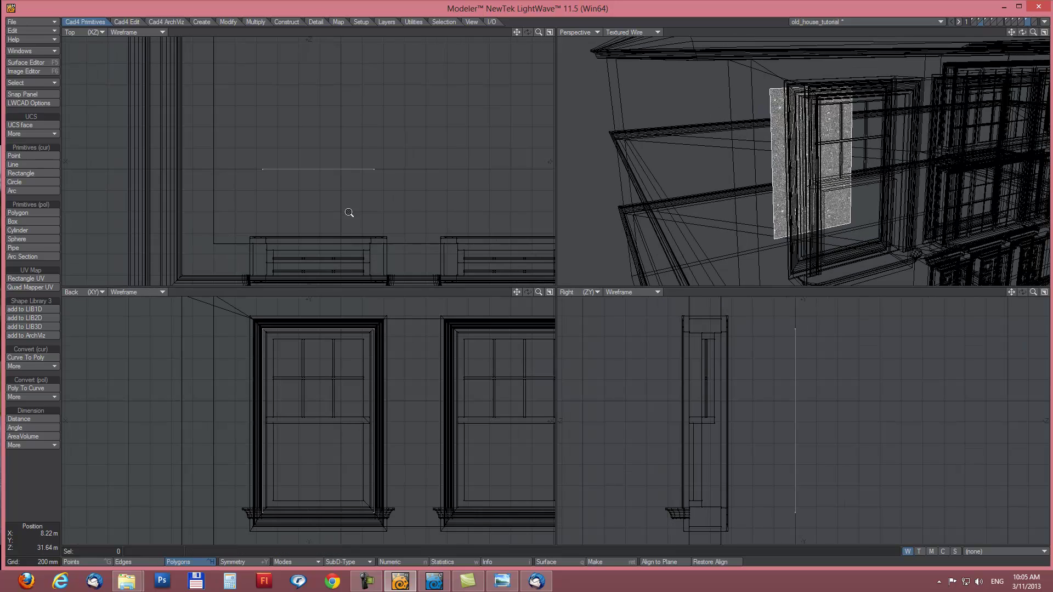
# Use Move snap in the top view to shift the polygon 760 mm into the window recess, behind the sashes.
pyautogui.click(127, 21)
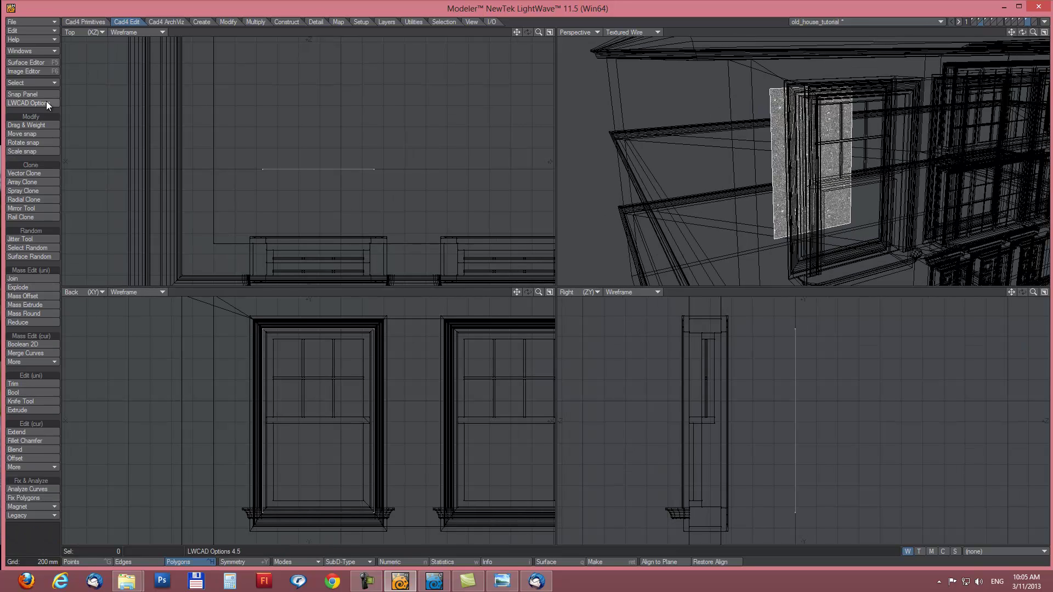
pyautogui.click(24, 133)
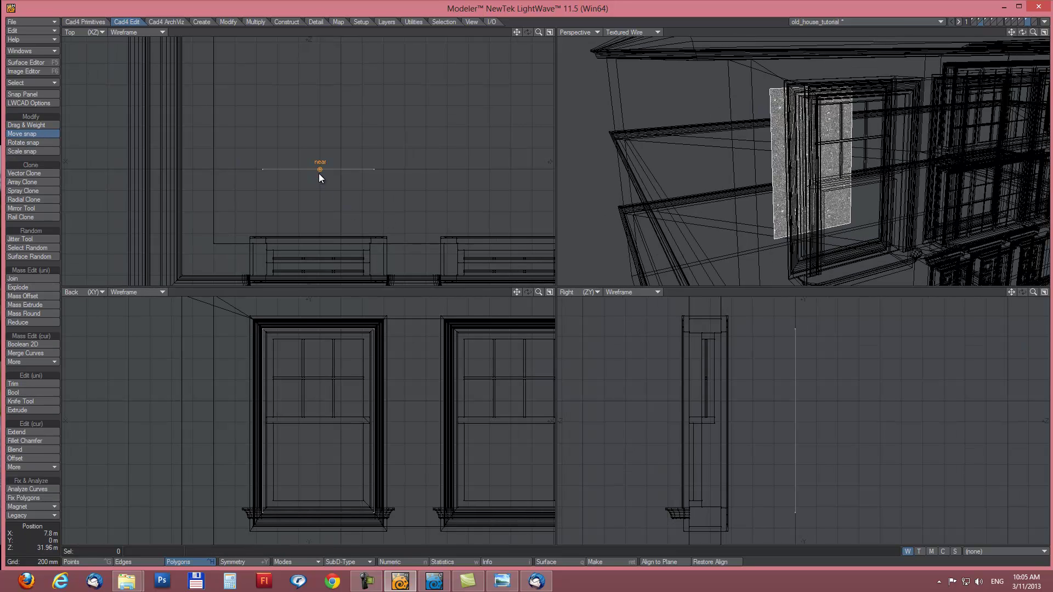
pyautogui.keyDown('ctrl'); pyautogui.keyDown('alt'); pyautogui.moveTo(340, 232); pyautogui.dragTo(356, 183); pyautogui.keyUp('alt'); pyautogui.keyUp('ctrl')
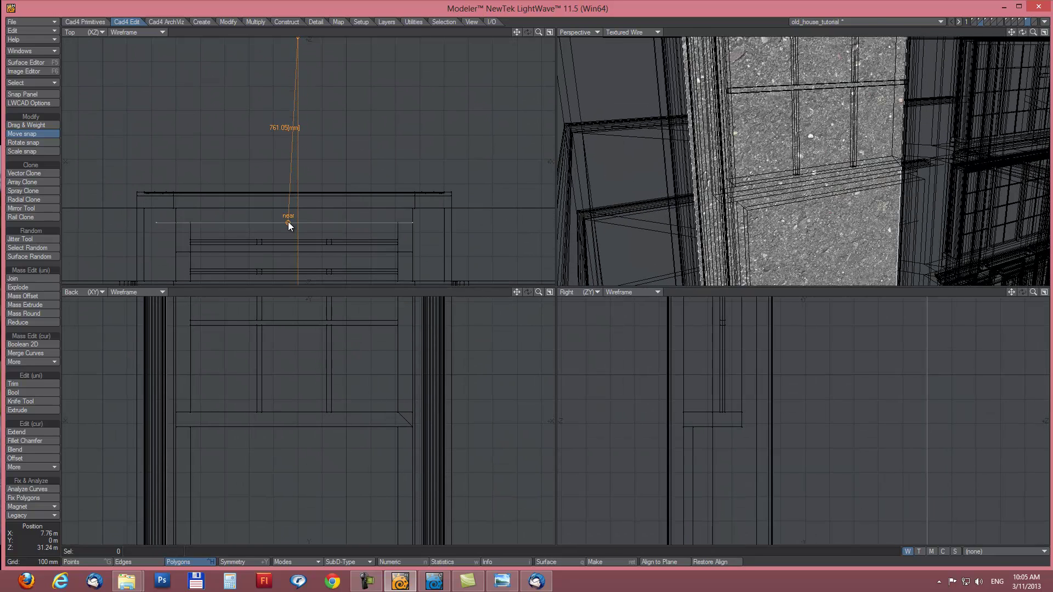
pyautogui.moveTo(288, 221); pyautogui.dragTo(297, 221)
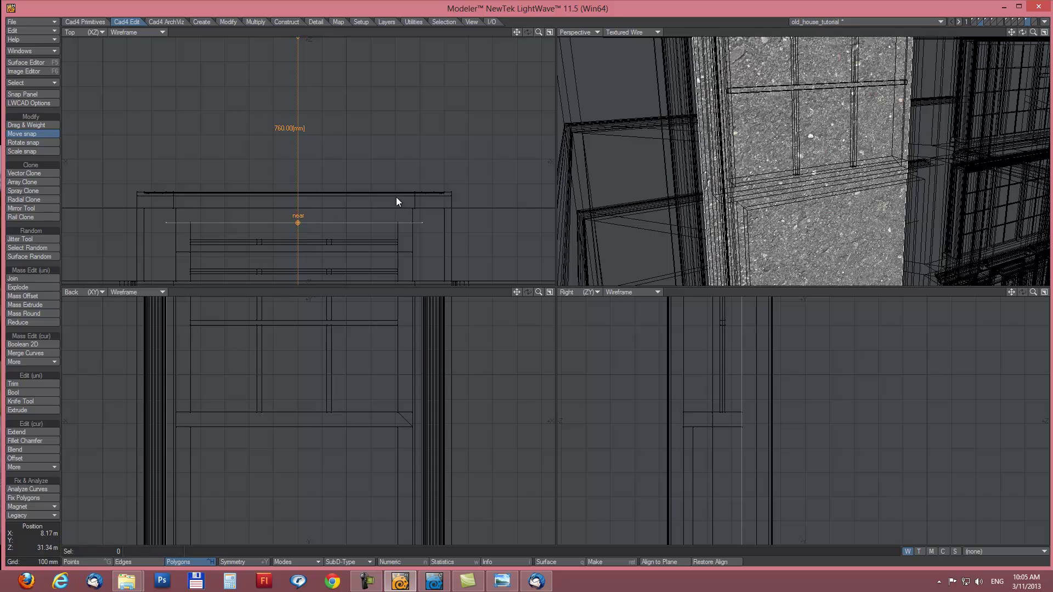
pyautogui.scroll(-3, 371, 195)
pyautogui.press('a')
pyautogui.hotkey('shift', 'a')
pyautogui.keyDown('alt'); pyautogui.moveTo(798, 186); pyautogui.dragTo(822, 215); pyautogui.keyUp('alt')
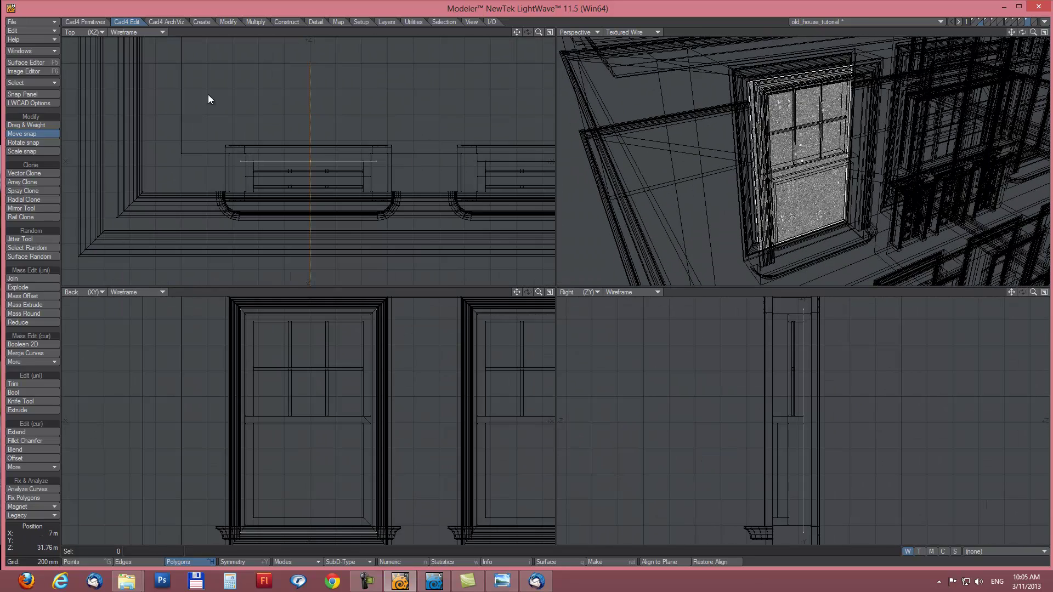
# Start an Array Clone of the window polygon in the back view and set its vertical spacing to one floor.
pyautogui.click(550, 292)
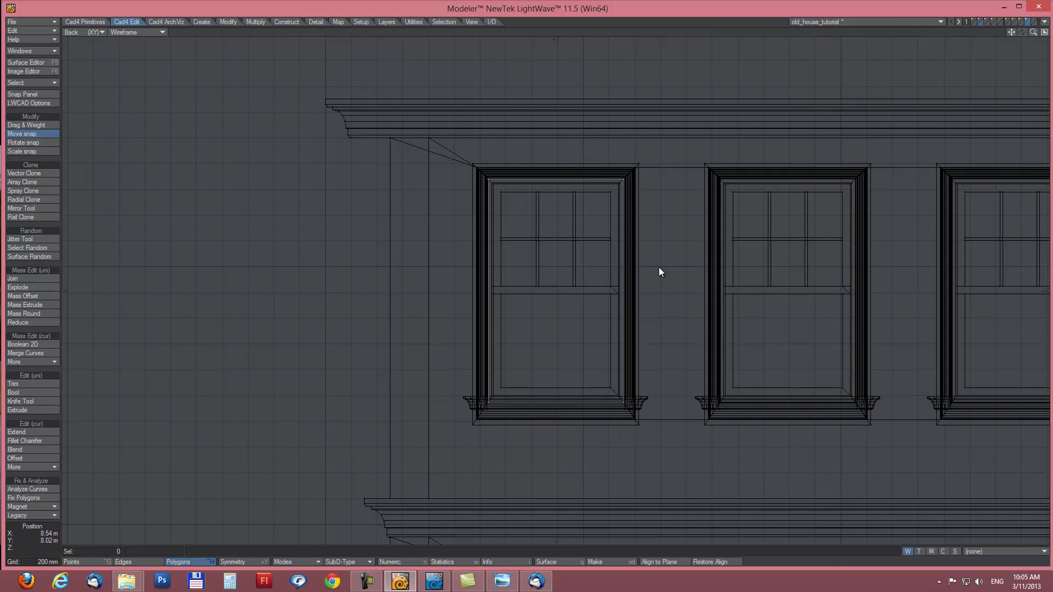
pyautogui.scroll(-3, 644, 260)
pyautogui.keyDown('alt'); pyautogui.moveTo(616, 294); pyautogui.dragTo(407, 275); pyautogui.keyUp('alt')
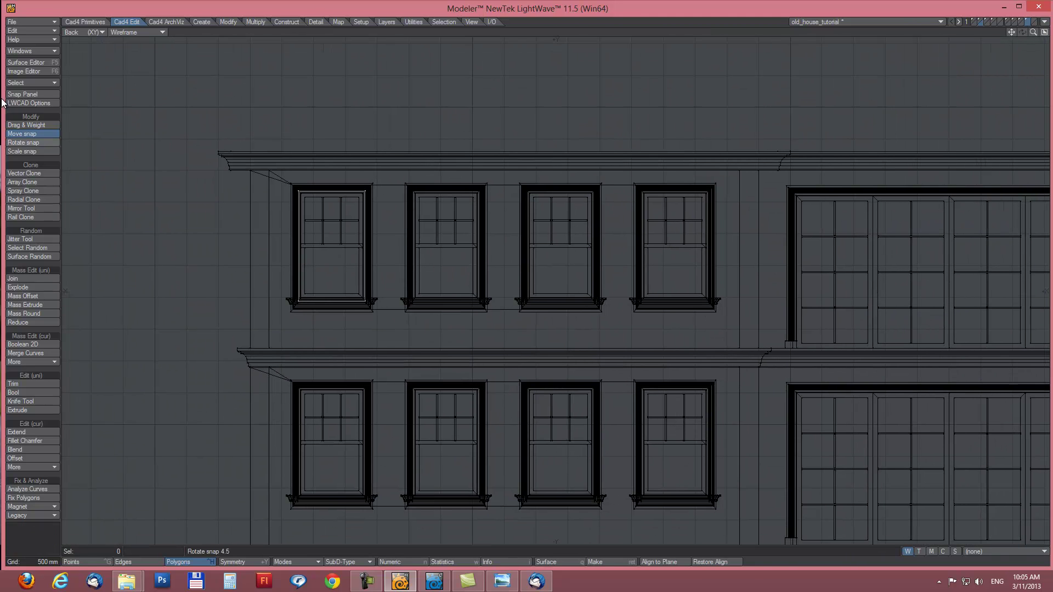
pyautogui.click(25, 184)
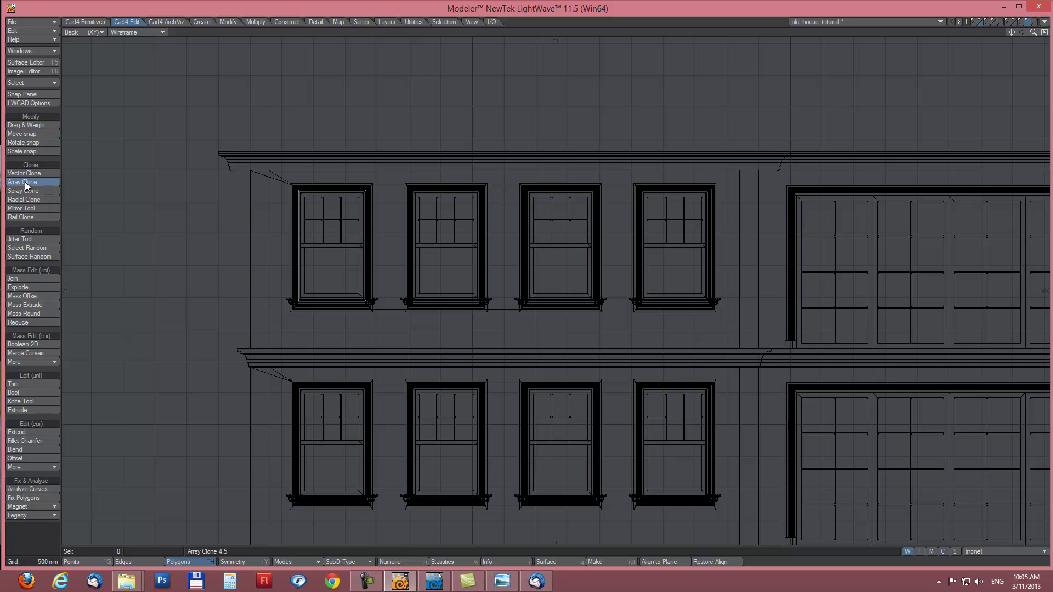
pyautogui.moveTo(283, 181); pyautogui.dragTo(373, 183)
pyautogui.moveTo(291, 130); pyautogui.dragTo(286, 387)
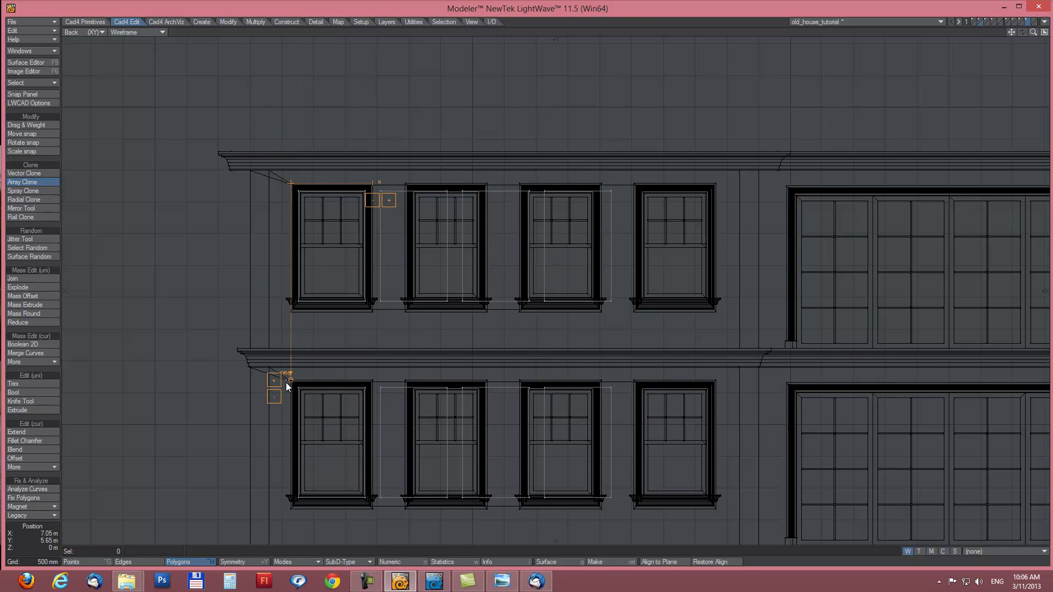
# Snap the array's horizontal spacing to the neighbouring window's frame corner and finish the four-column clone.
pyautogui.moveTo(377, 182); pyautogui.dragTo(399, 182)
pyautogui.keyDown('ctrl'); pyautogui.keyDown('alt'); pyautogui.moveTo(612, 331); pyautogui.dragTo(588, 332); pyautogui.keyUp('alt'); pyautogui.keyUp('ctrl')
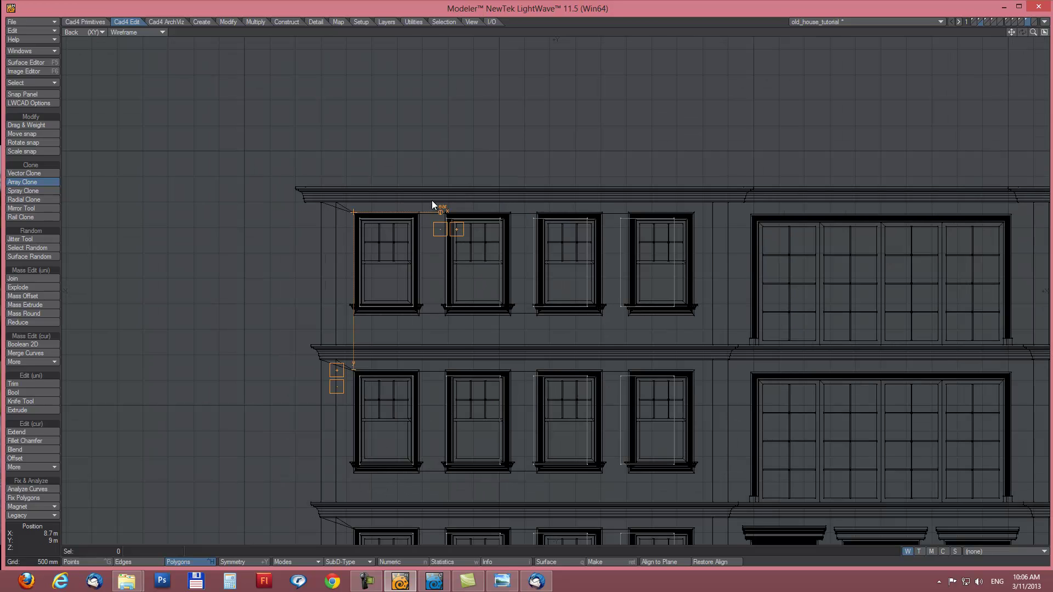
pyautogui.moveTo(444, 209); pyautogui.dragTo(445, 209)
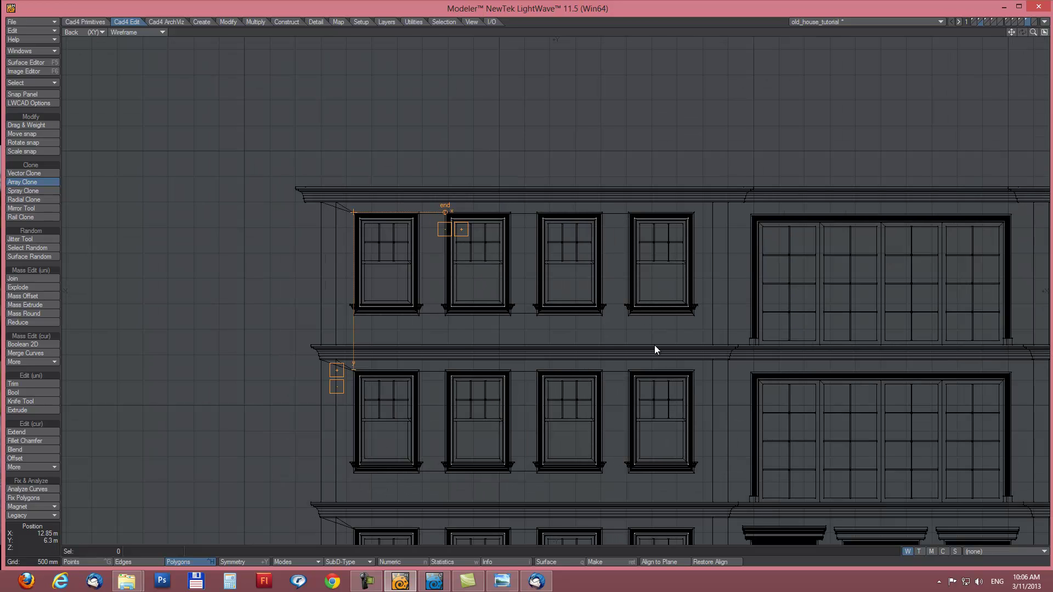
pyautogui.keyDown('ctrl'); pyautogui.keyDown('alt'); pyautogui.moveTo(707, 357); pyautogui.dragTo(679, 359); pyautogui.keyUp('alt'); pyautogui.keyUp('ctrl')
pyautogui.moveTo(740, 367)
pyautogui.keyDown('alt'); pyautogui.mouseDown()
pyautogui.moveTo(538, 272)
pyautogui.moveTo(532, 314)
pyautogui.mouseUp(); pyautogui.keyUp('alt')
pyautogui.press('space')
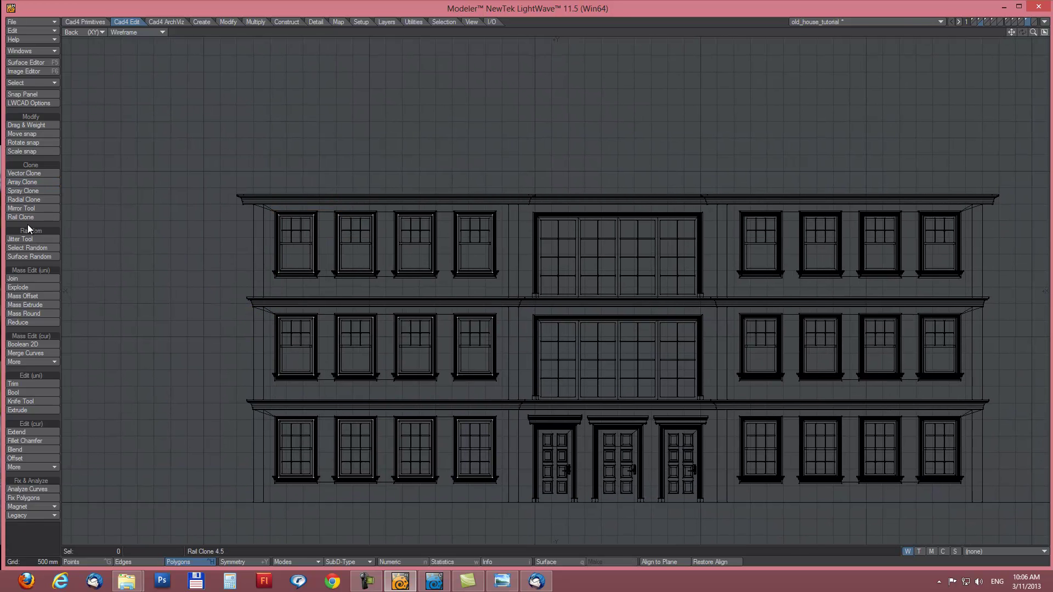
# Mirror the window polygons about the house's vertical centre line in the back view to cover the windows of the opposite wing.
pyautogui.click(25, 209)
pyautogui.keyDown('alt'); pyautogui.moveTo(643, 257); pyautogui.dragTo(638, 251); pyautogui.keyUp('alt')
pyautogui.click(615, 166)
pyautogui.moveTo(629, 317)
pyautogui.keyDown('alt'); pyautogui.mouseDown()
pyautogui.moveTo(627, 298)
pyautogui.moveTo(610, 324)
pyautogui.mouseUp(); pyautogui.keyUp('alt')
pyautogui.click(619, 499)
pyautogui.press('space')
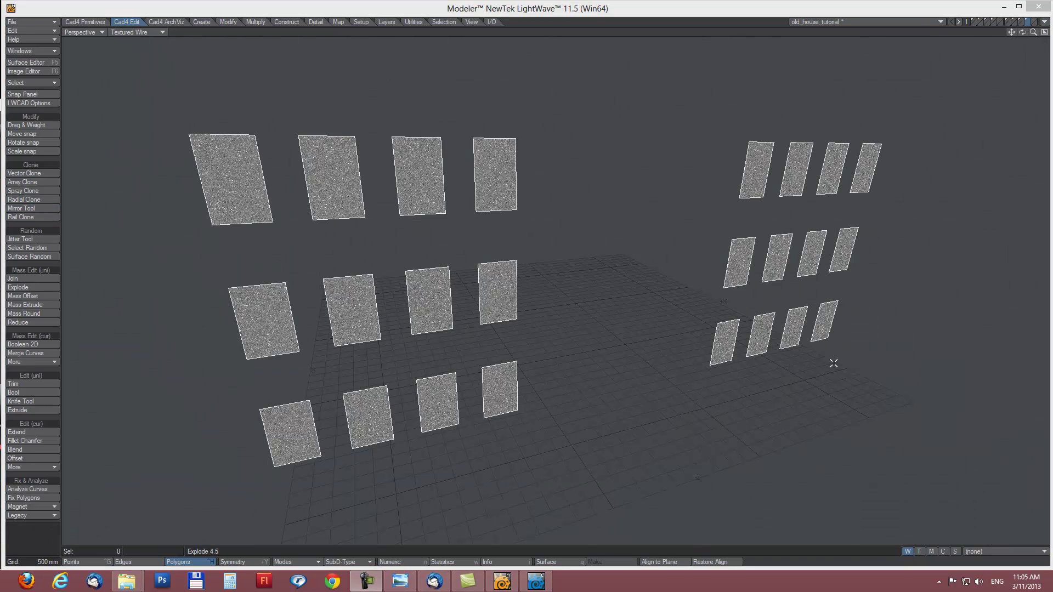
# Name layer 9, which holds the new window polygons, "distribution curtains new".
pyautogui.click(401, 6)
pyautogui.press('F7')
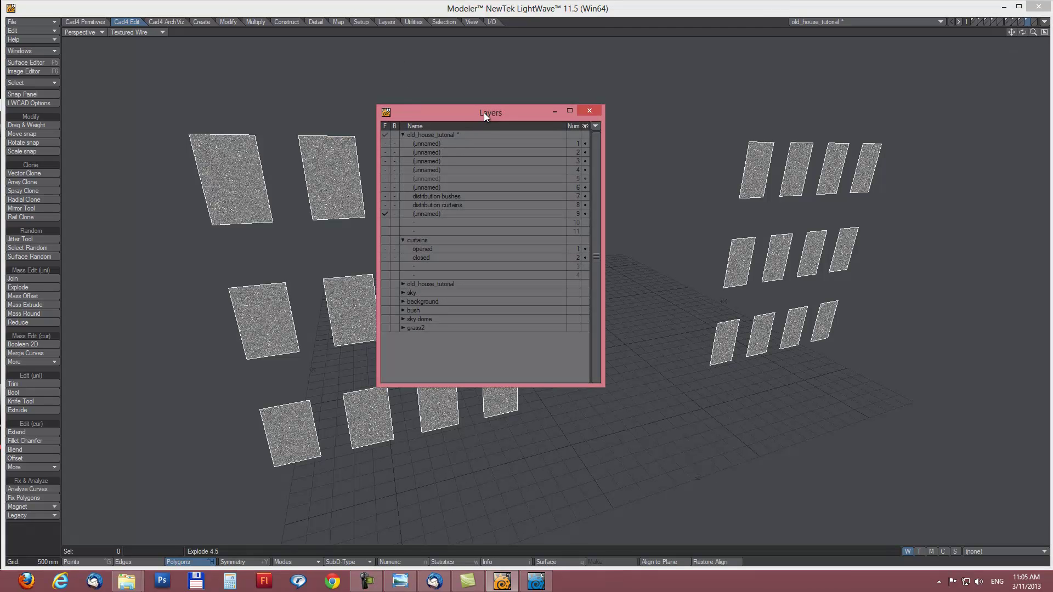
pyautogui.doubleClick(436, 213)
pyautogui.moveTo(508, 310); pyautogui.dragTo(555, 278)
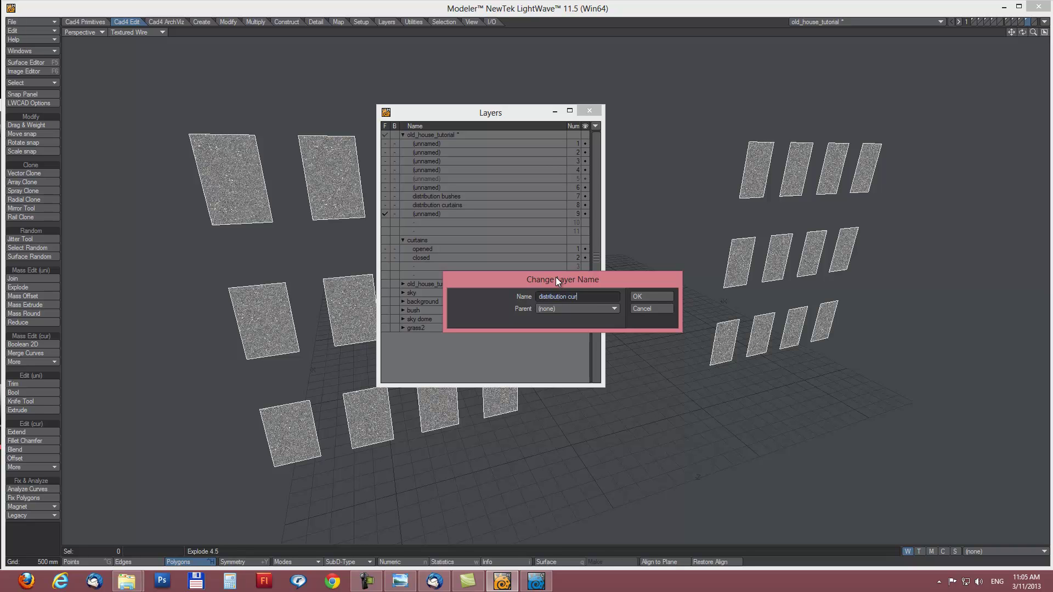
pyautogui.write('distribution curtains new')
pyautogui.click(643, 296)
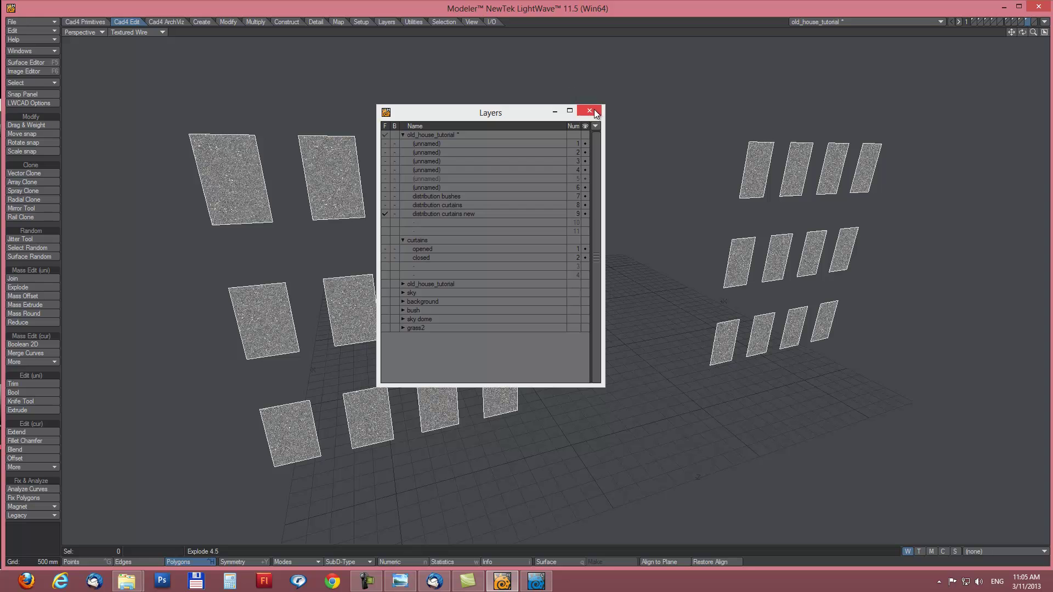
pyautogui.click(589, 111)
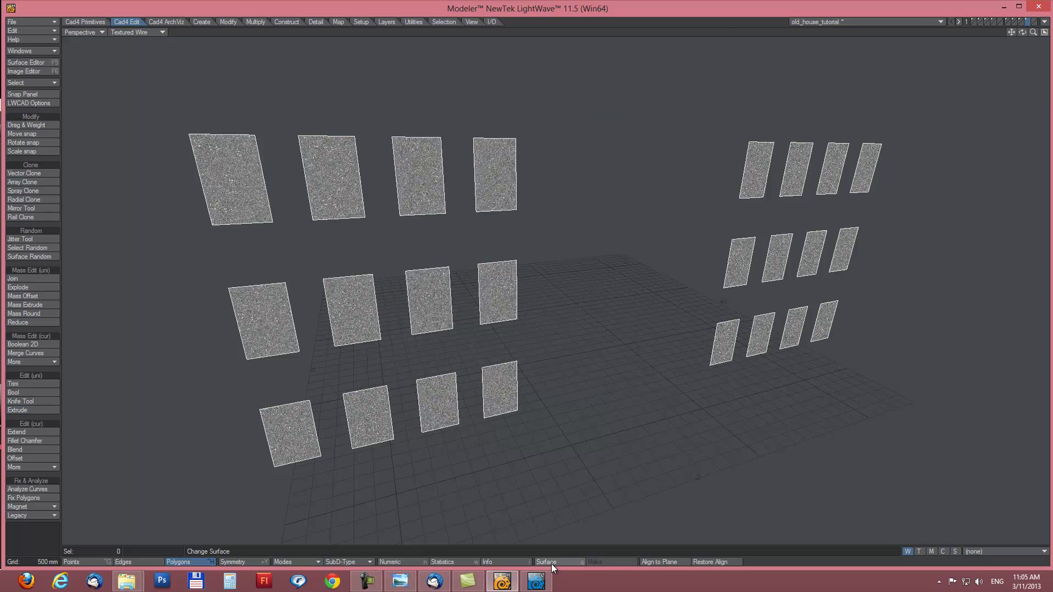
# Switch to Layout, load layer "9 distribution curtains new" from the old_house_tutorial object, and parent it under INSTANCES.
pyautogui.click(540, 582)
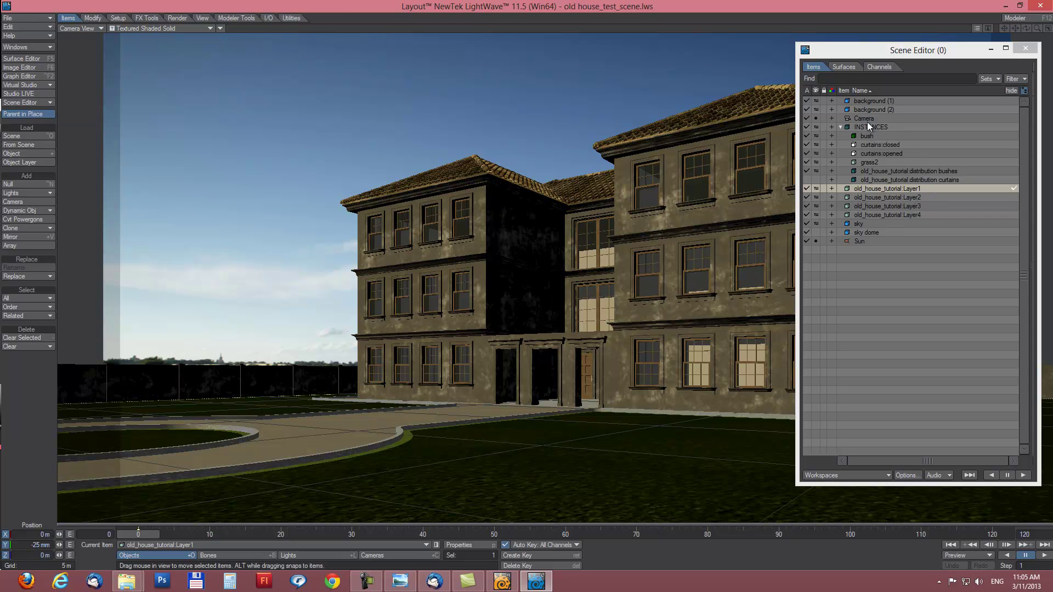
pyautogui.rightClick(873, 272)
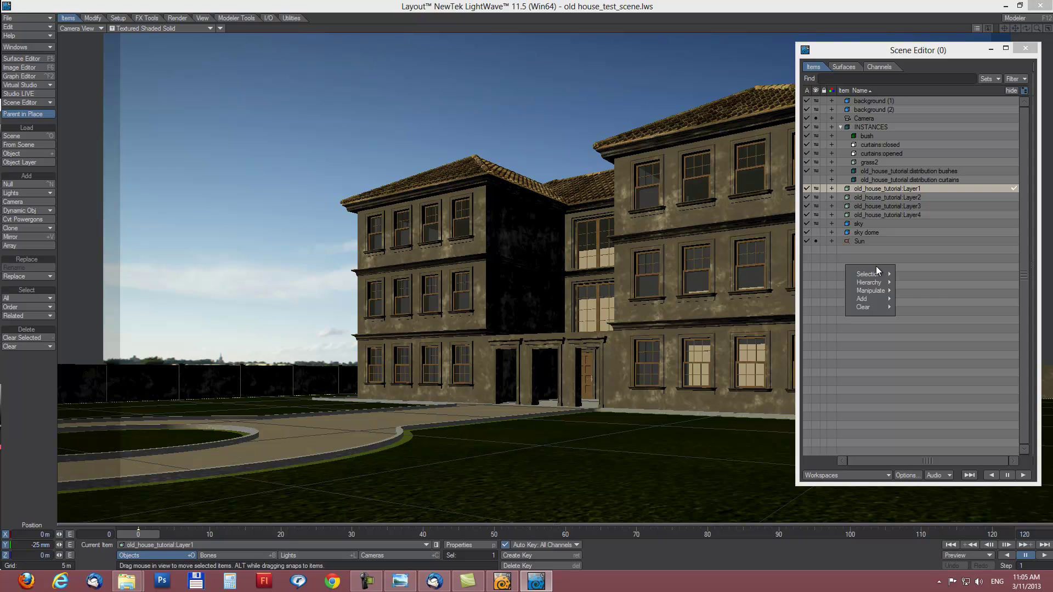
pyautogui.moveTo(881, 301)
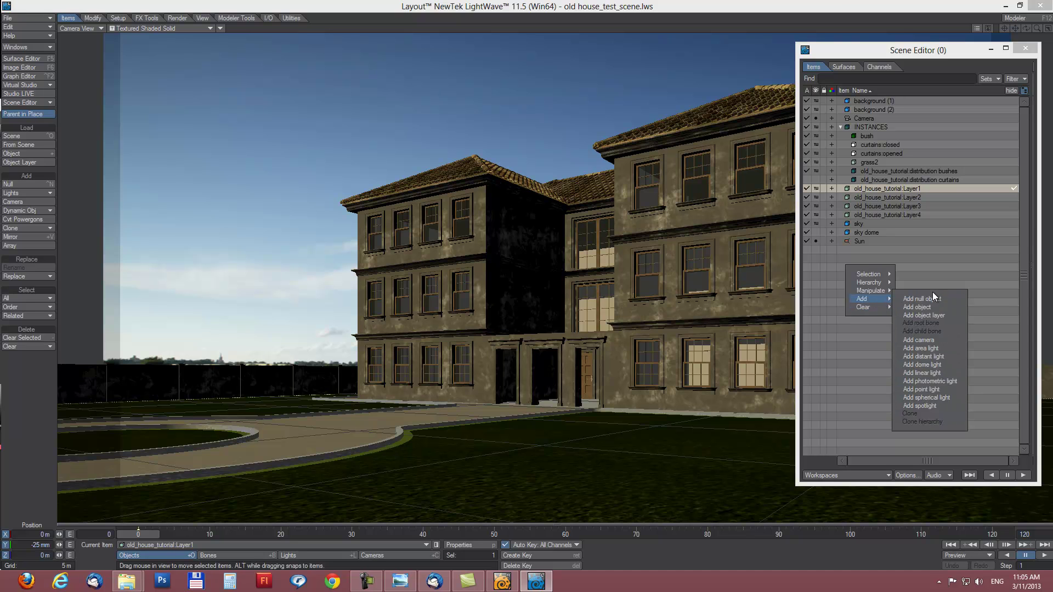
pyautogui.click(933, 315)
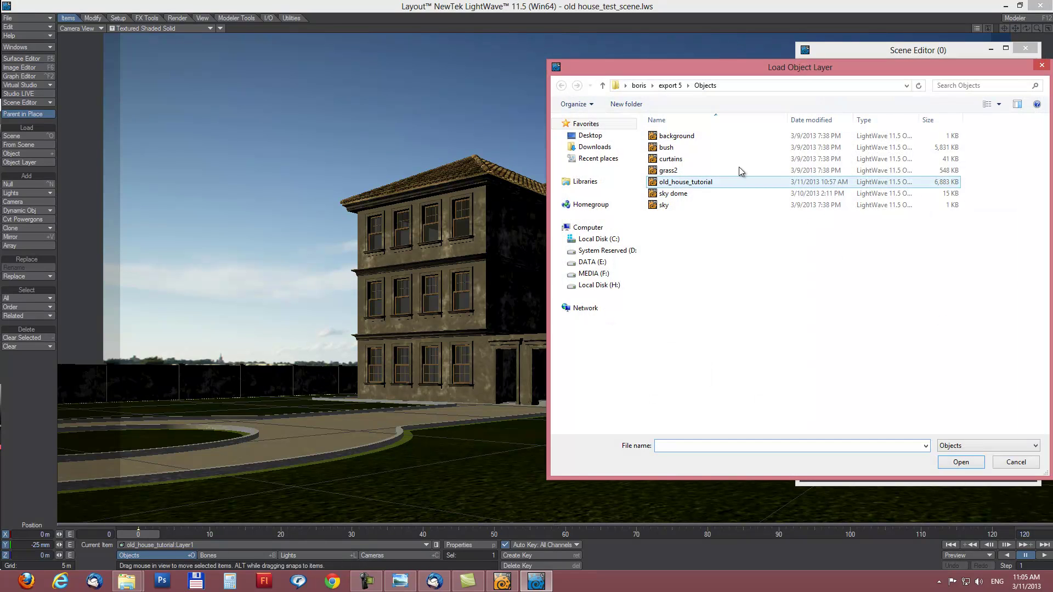
pyautogui.doubleClick(687, 181)
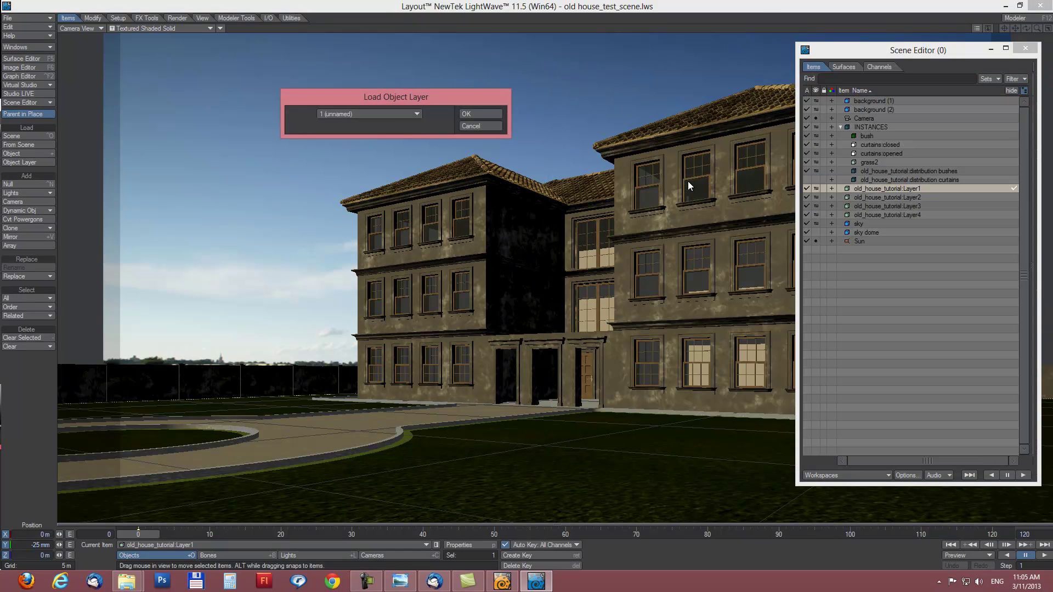
pyautogui.click(412, 113)
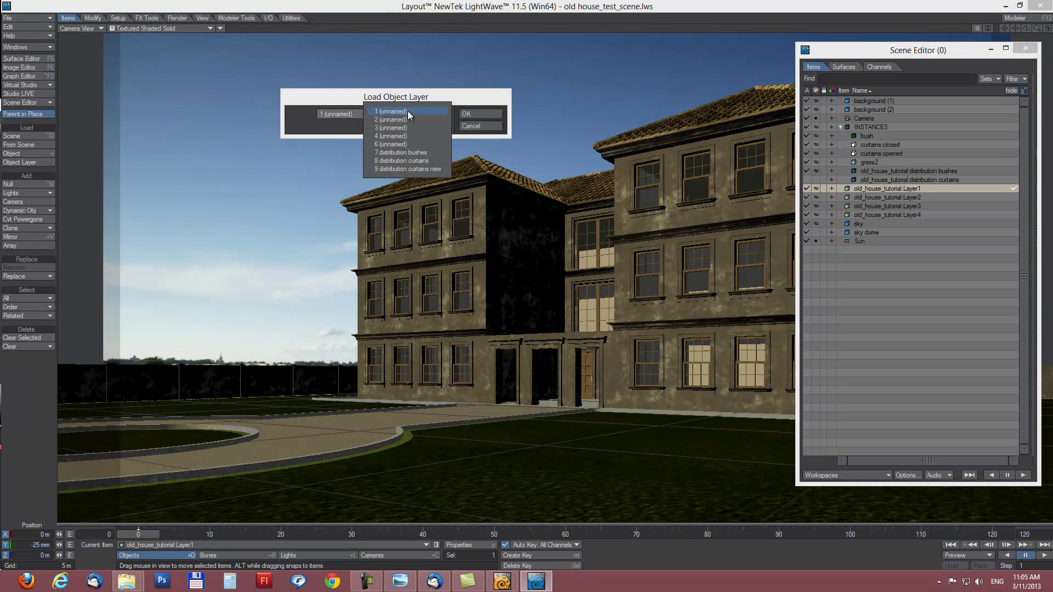
pyautogui.click(417, 169)
pyautogui.click(480, 112)
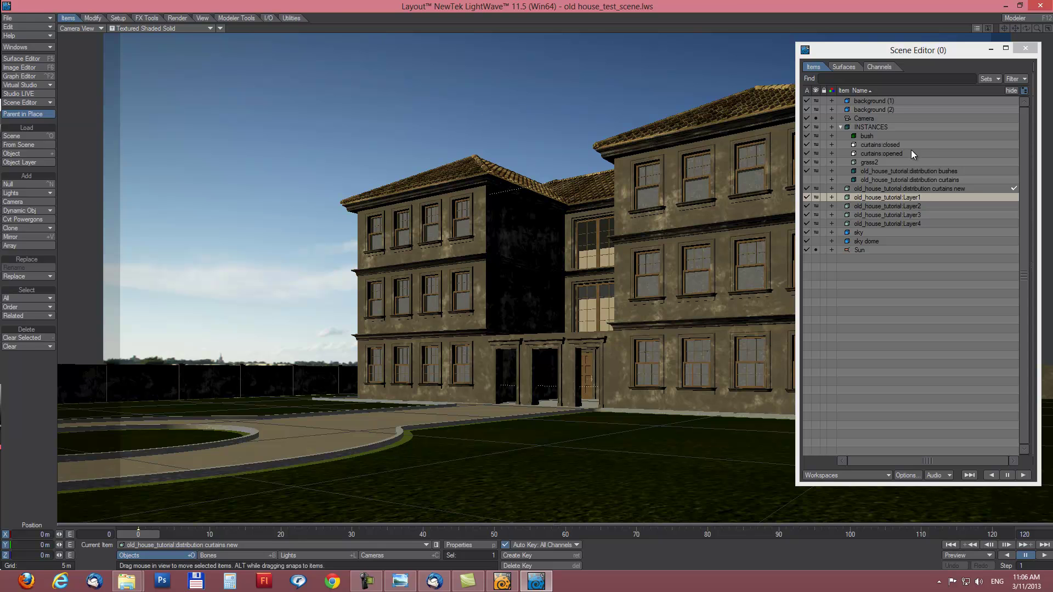
pyautogui.click(875, 188)
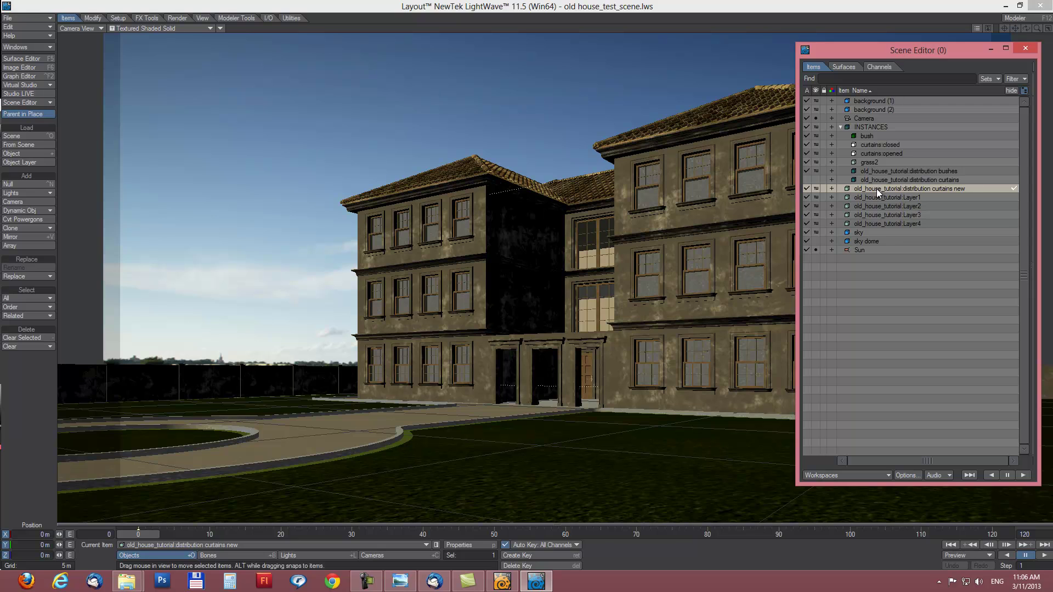
pyautogui.moveTo(877, 189); pyautogui.dragTo(870, 126)
# Show the camera view in VPR and set the distribution curtains new object to inactive and Hidden.
pyautogui.click(147, 28)
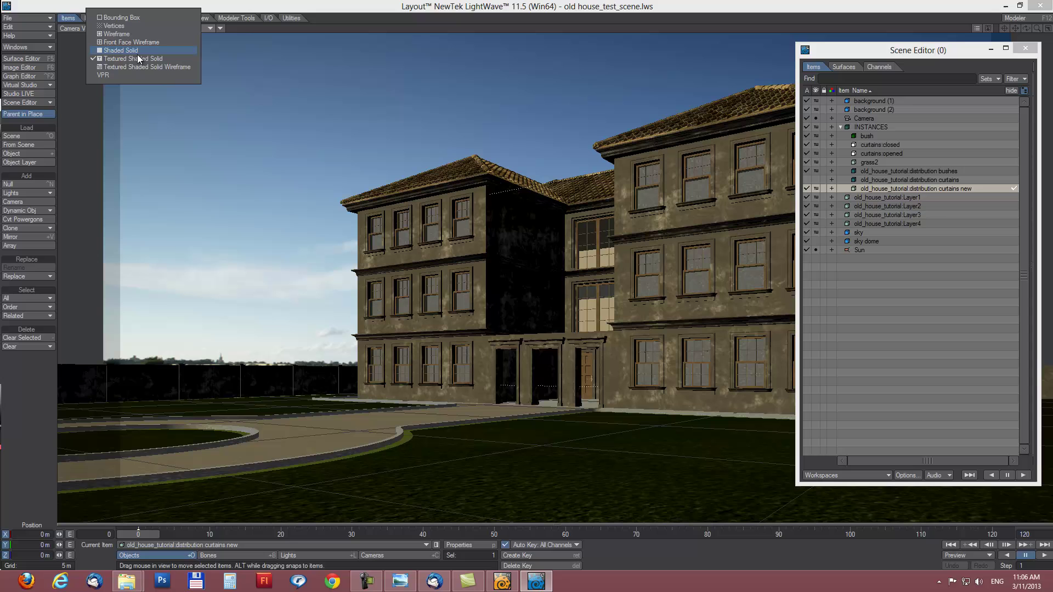
pyautogui.click(117, 75)
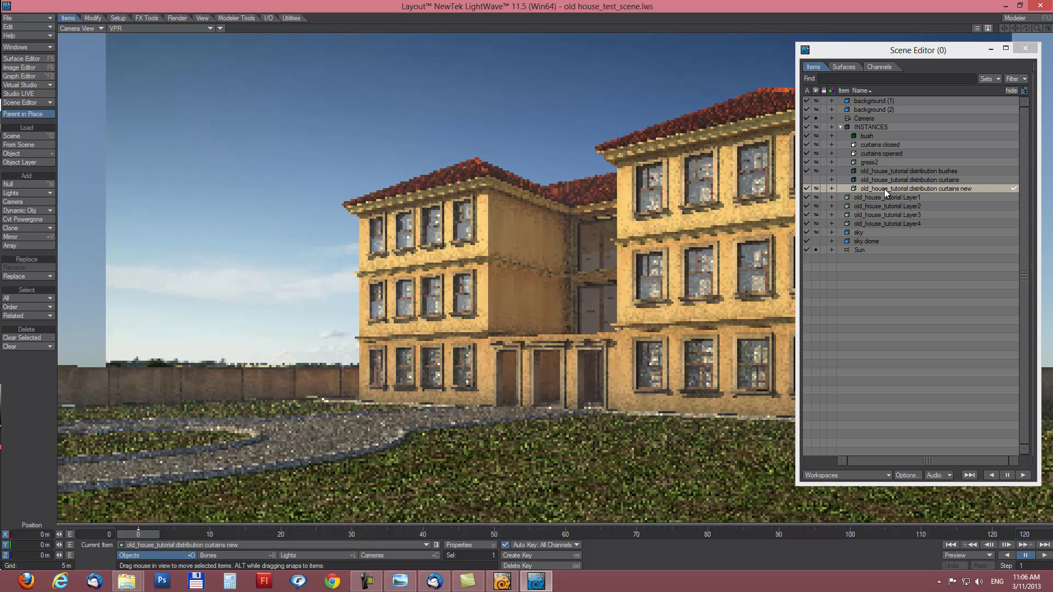
pyautogui.click(805, 188)
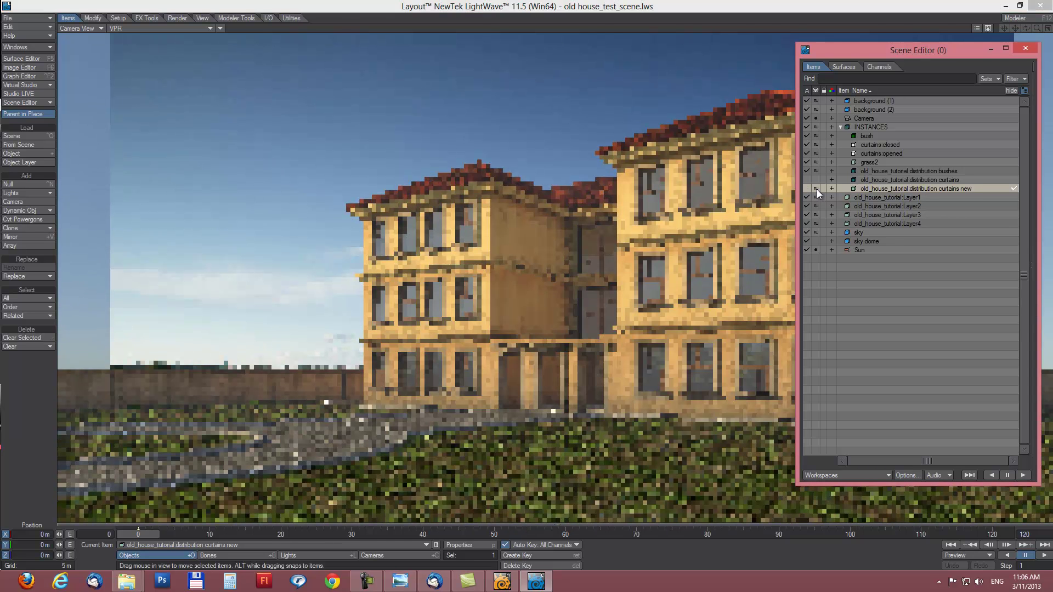
pyautogui.click(815, 187)
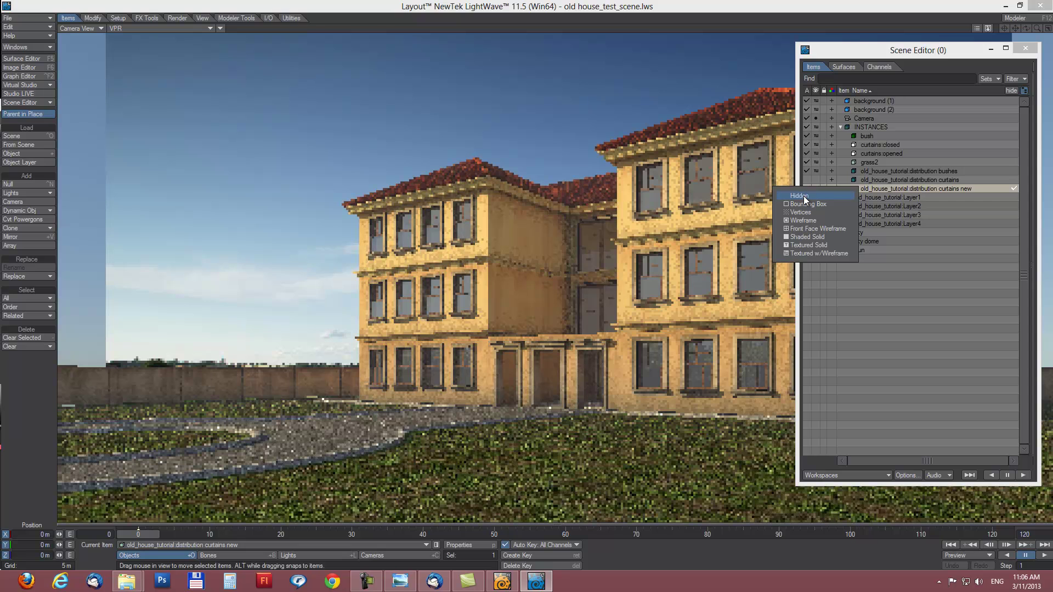
pyautogui.click(804, 196)
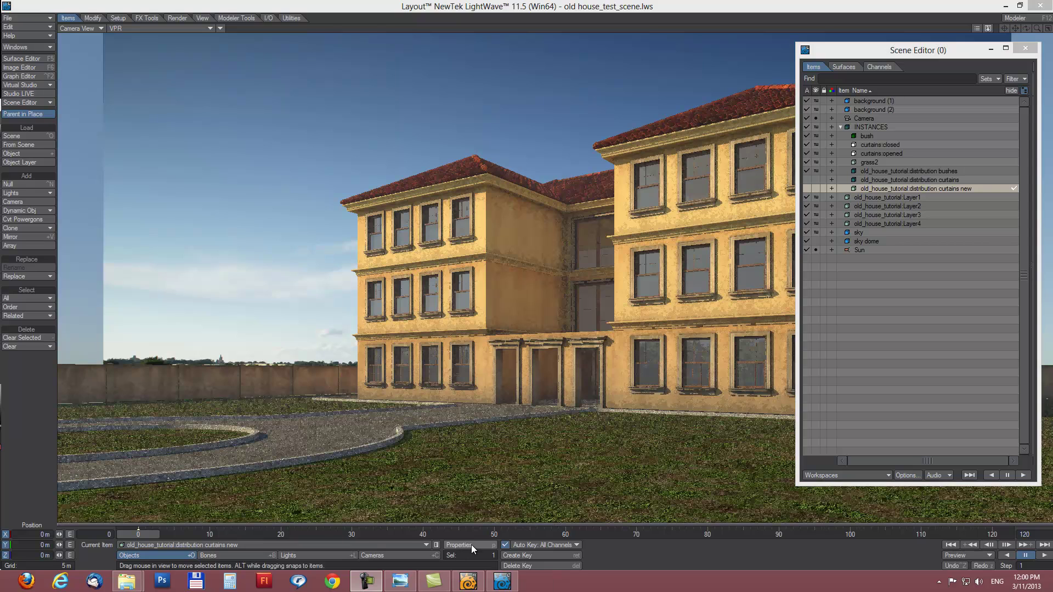
# Add an Instance Generator to the distribution curtains new object and open its settings.
pyautogui.click(471, 544)
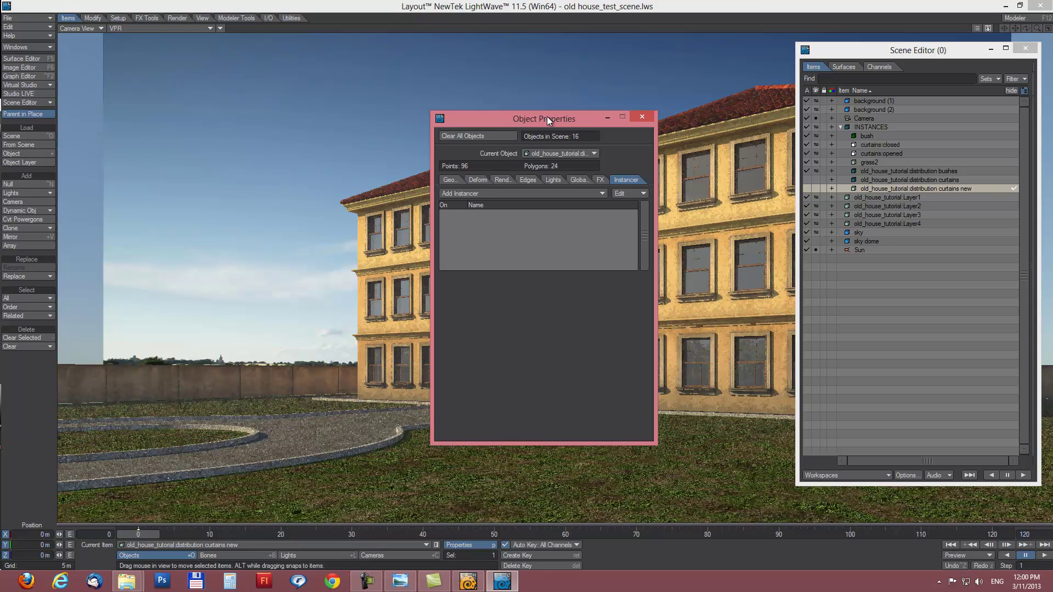
pyautogui.click(450, 181)
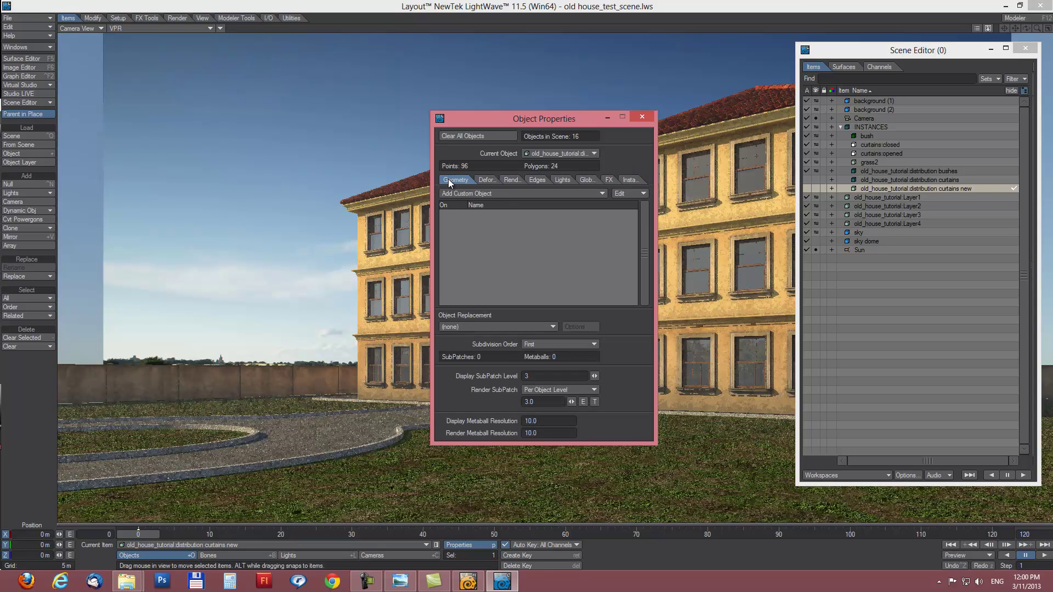
pyautogui.click(629, 180)
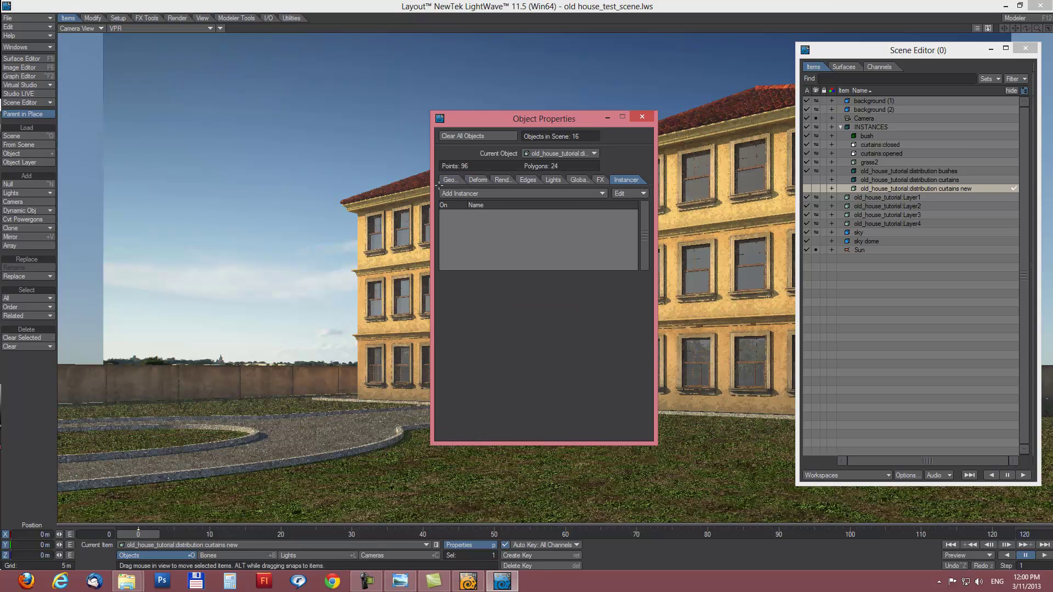
pyautogui.click(476, 195)
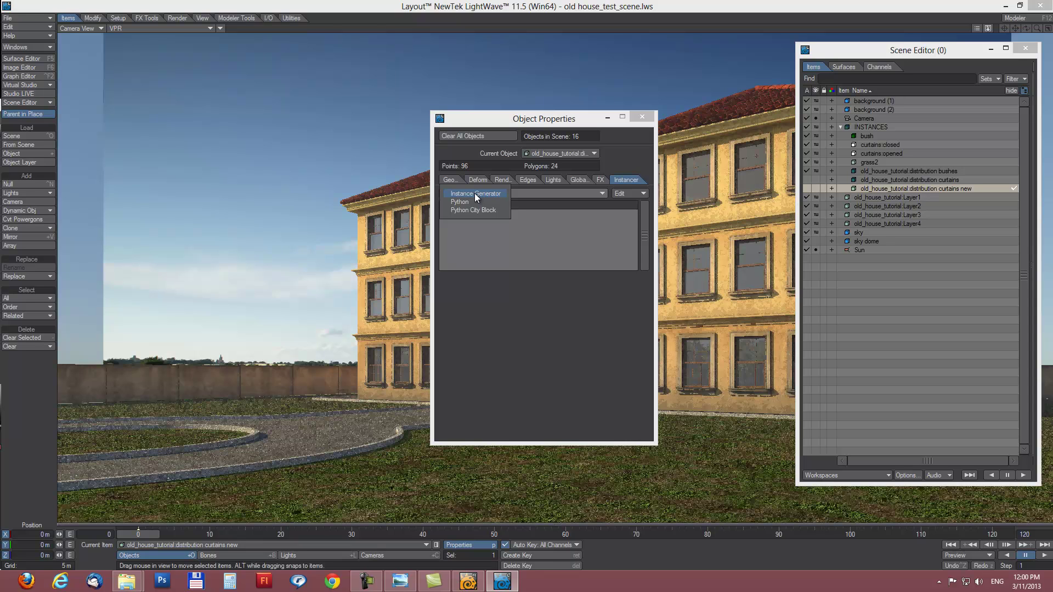
pyautogui.click(475, 193)
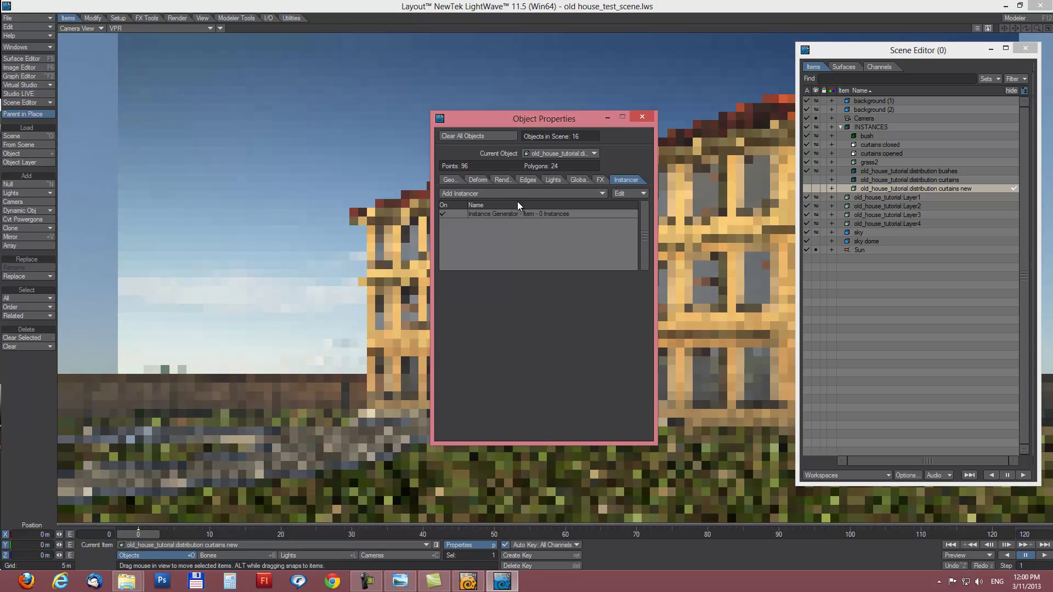
pyautogui.click(491, 214)
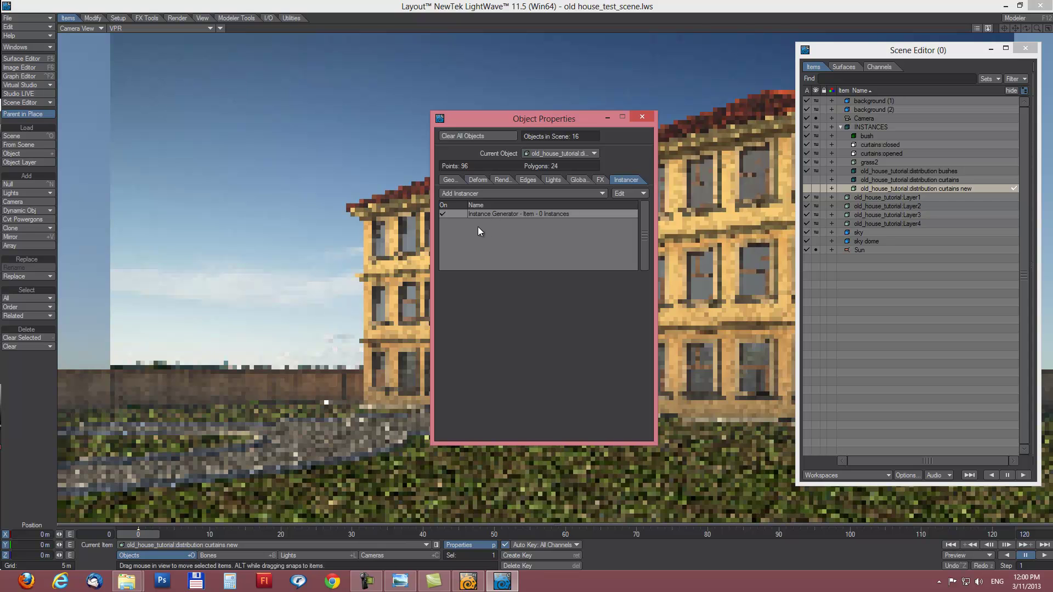
pyautogui.doubleClick(482, 213)
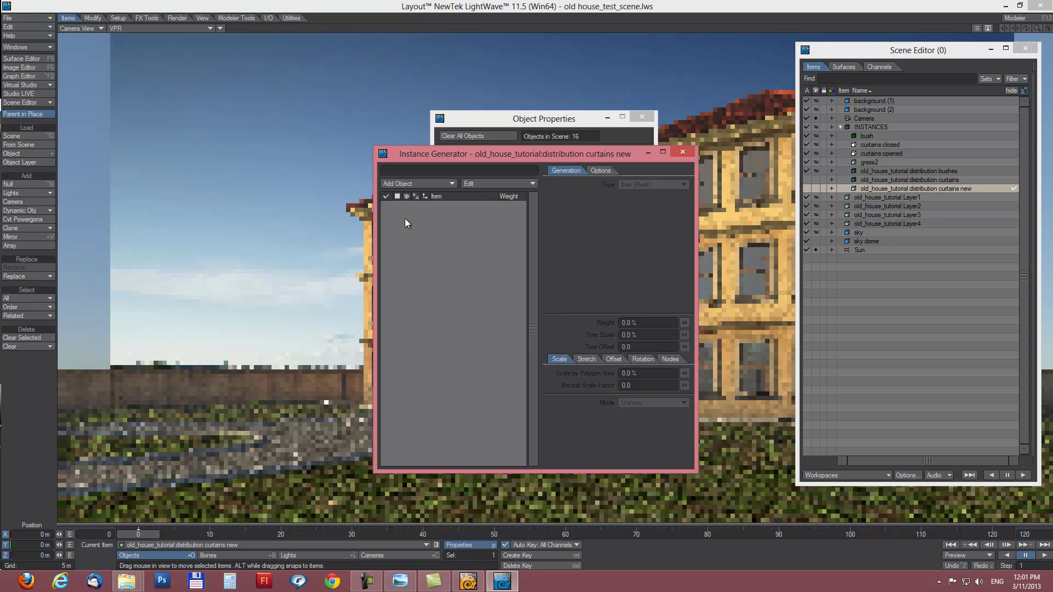
# Add curtains:opened and curtains:closed as the Instance Generator's source objects.
pyautogui.click(400, 182)
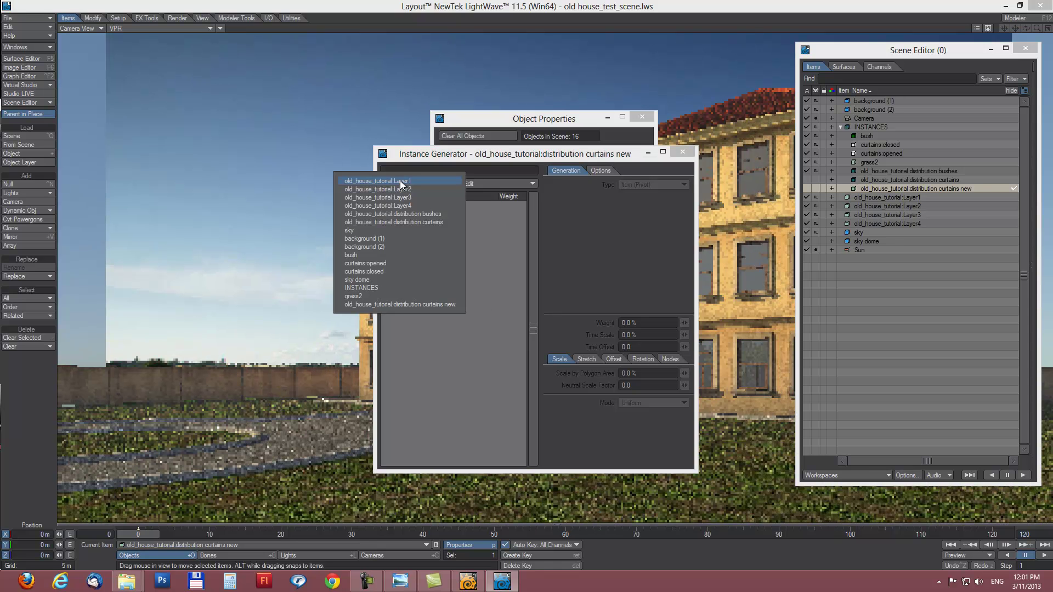
pyautogui.click(391, 262)
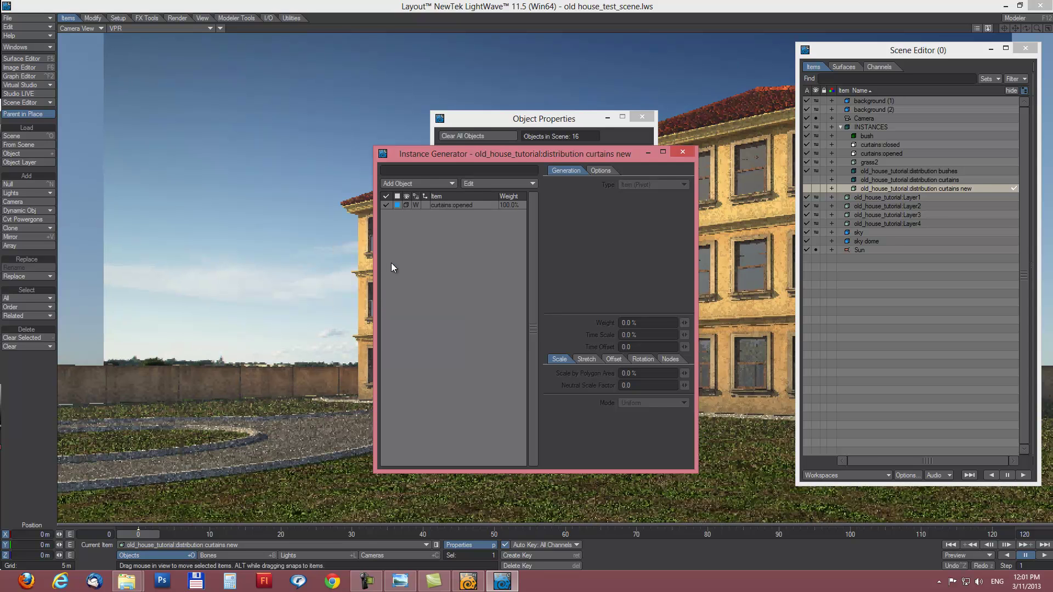
pyautogui.click(410, 182)
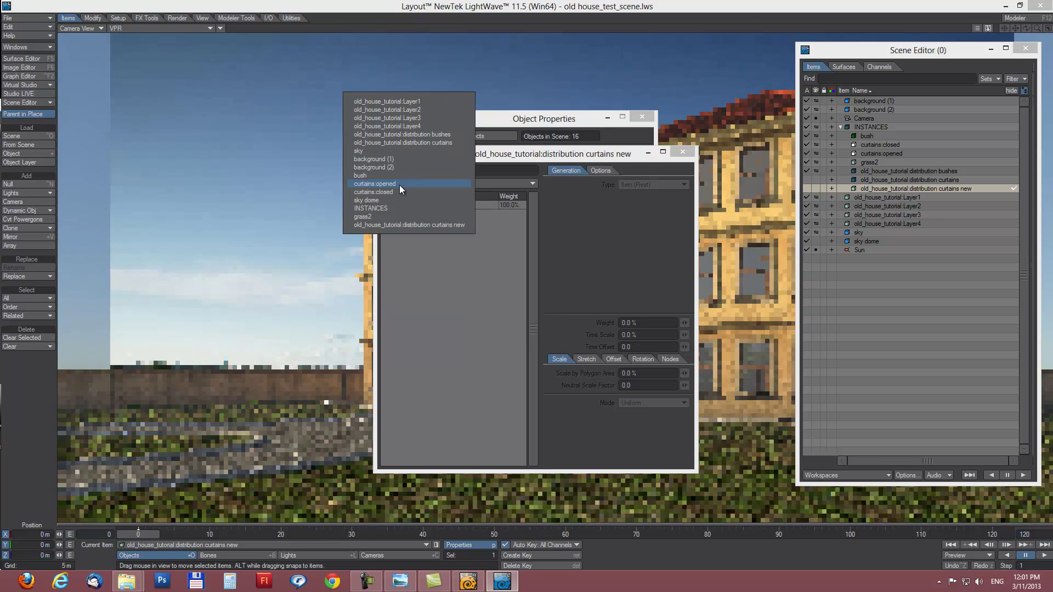
pyautogui.click(392, 192)
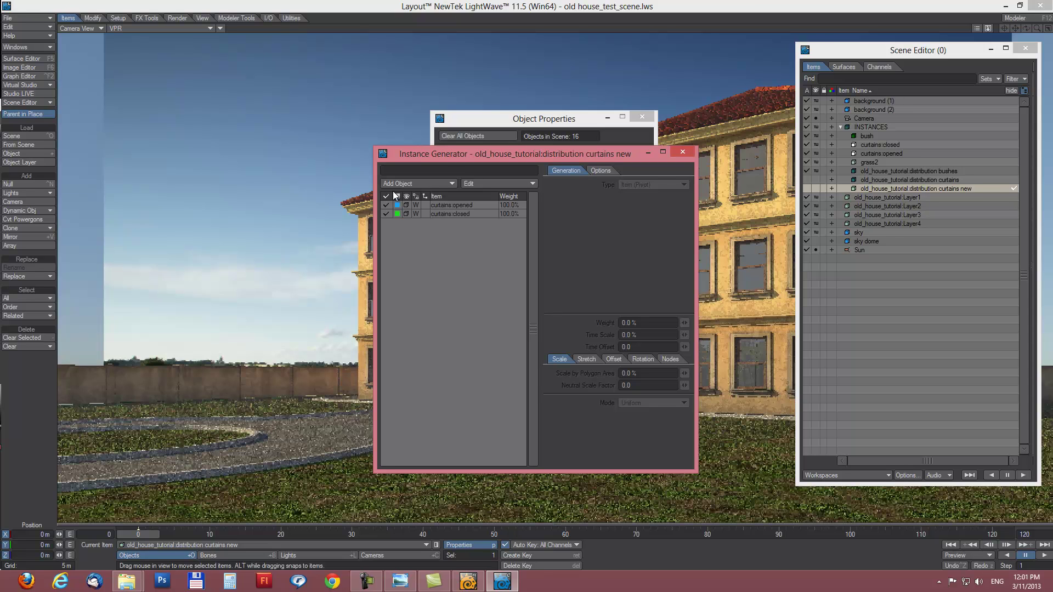
# Set the generation type of curtains:opened to Polygons with Max Polygons enabled.
pyautogui.click(443, 205)
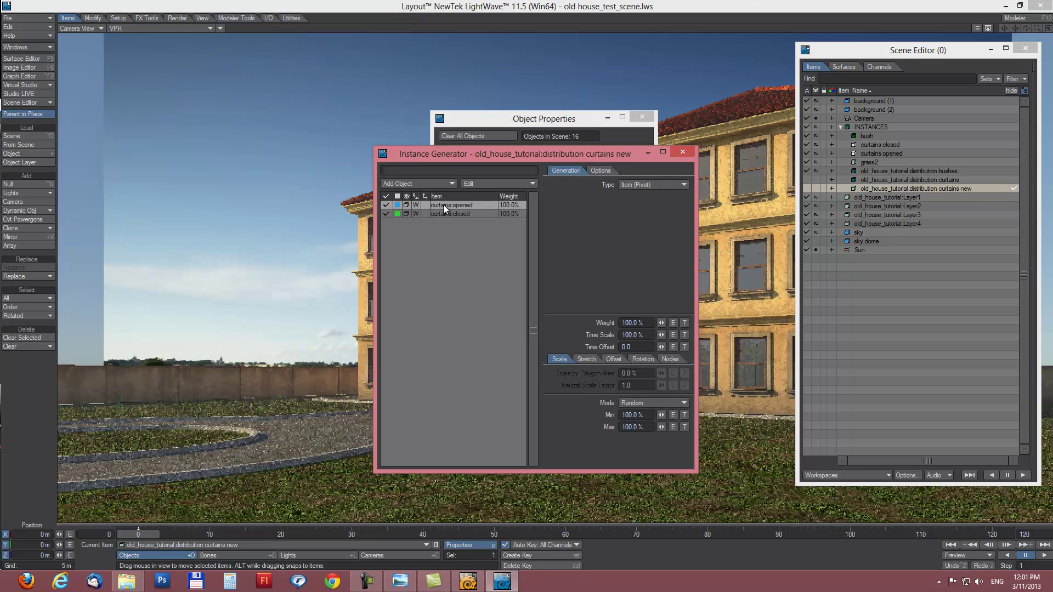
pyautogui.click(637, 184)
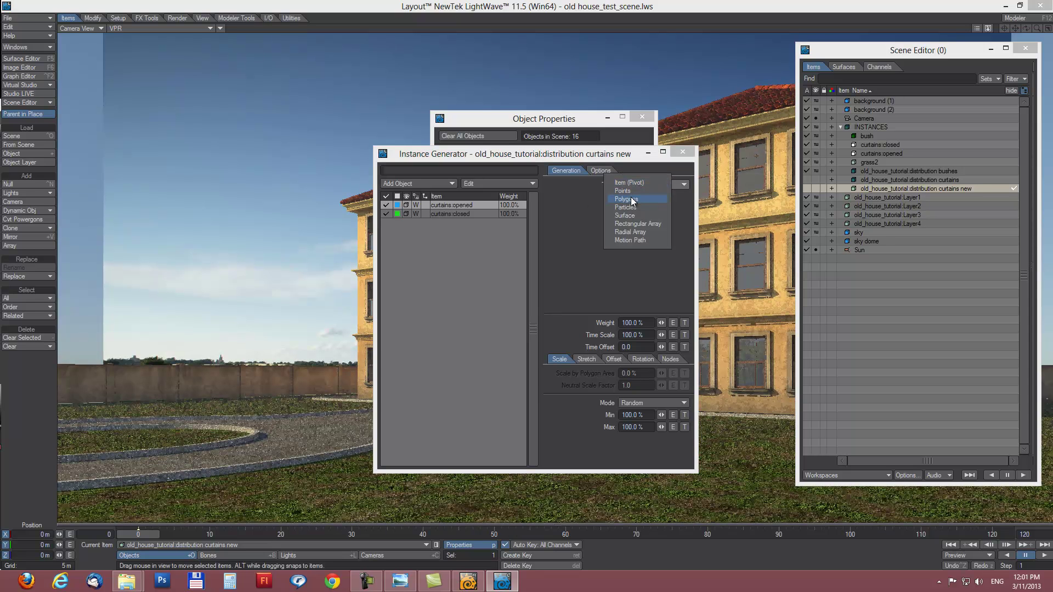
pyautogui.click(626, 199)
pyautogui.click(624, 197)
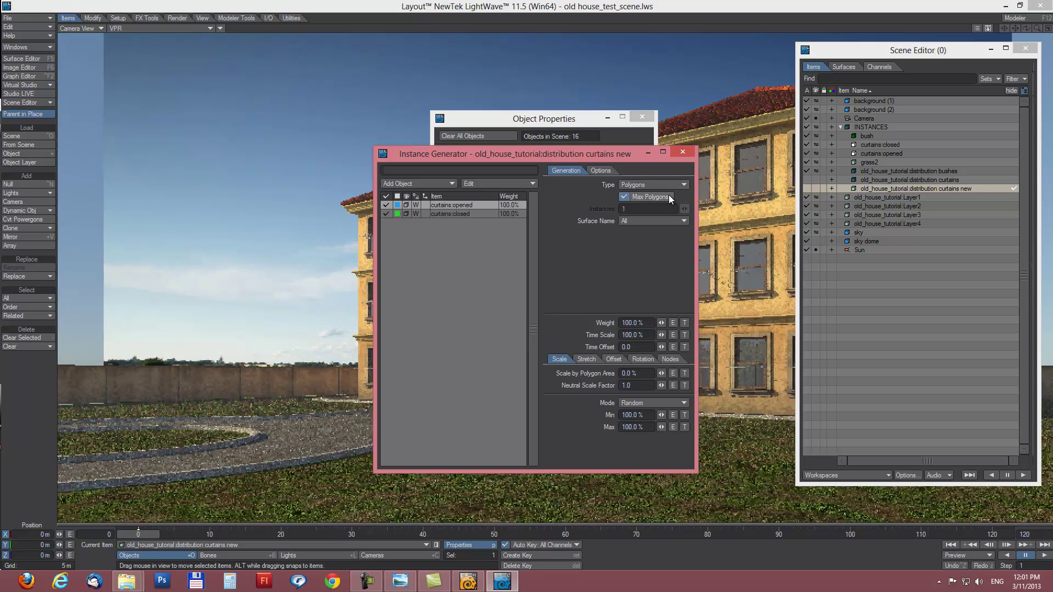
# Set the rotation alignment of curtains:opened to Normals.
pyautogui.click(447, 215)
pyautogui.click(449, 205)
pyautogui.click(643, 359)
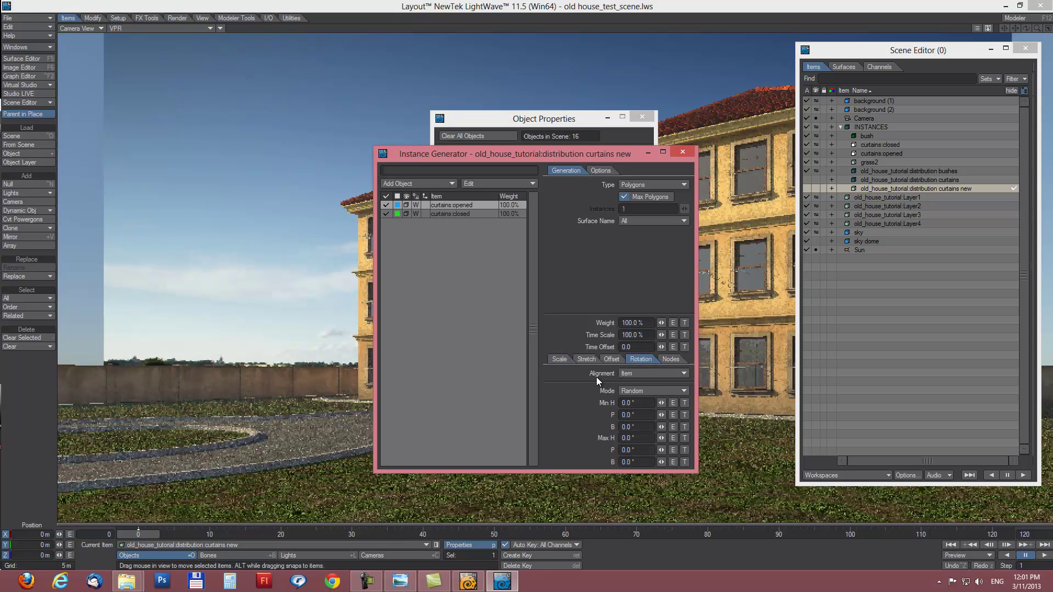
pyautogui.click(634, 374)
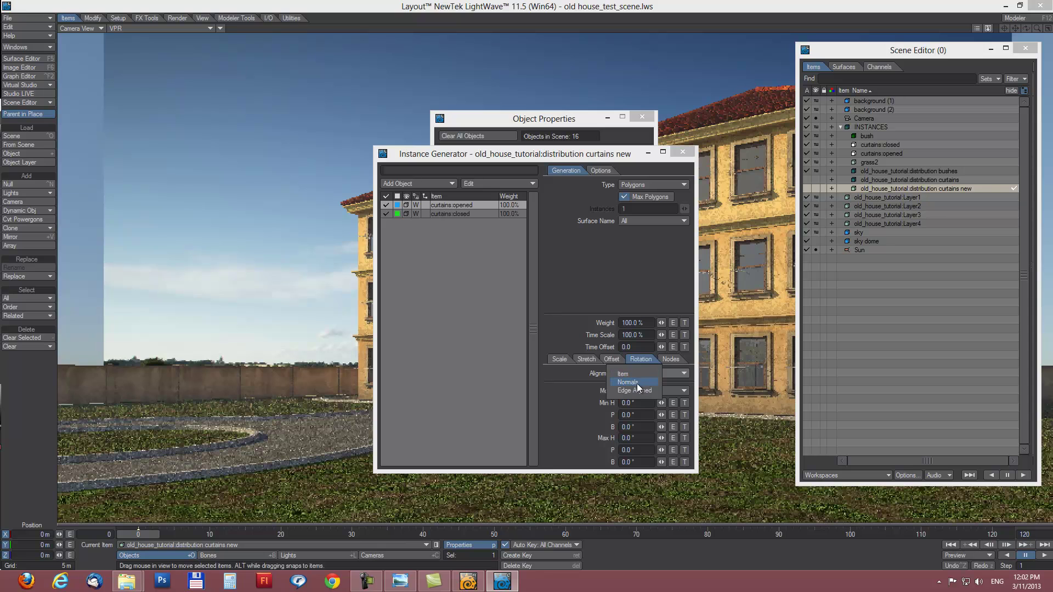
pyautogui.click(636, 383)
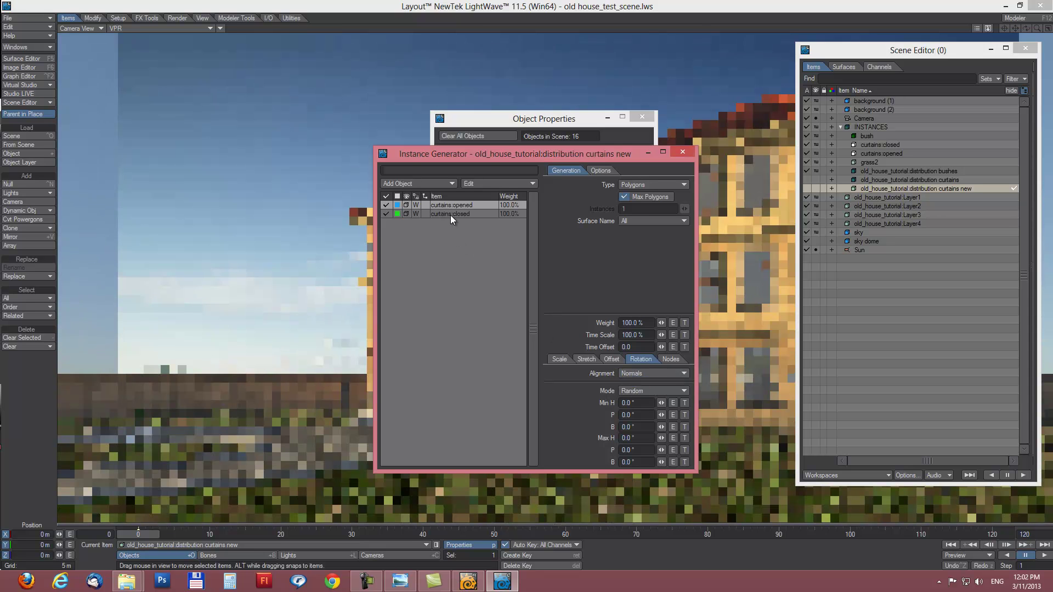
# Set the rotation alignment of curtains:closed to Normals and close the Instance Generator settings and object properties.
pyautogui.click(449, 214)
pyautogui.click(627, 373)
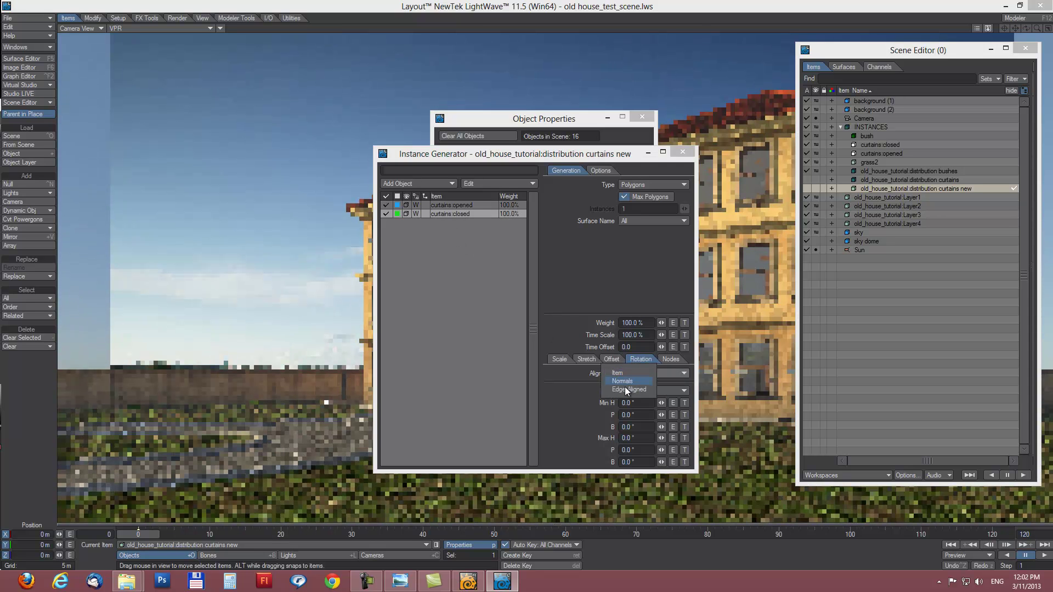
pyautogui.click(627, 384)
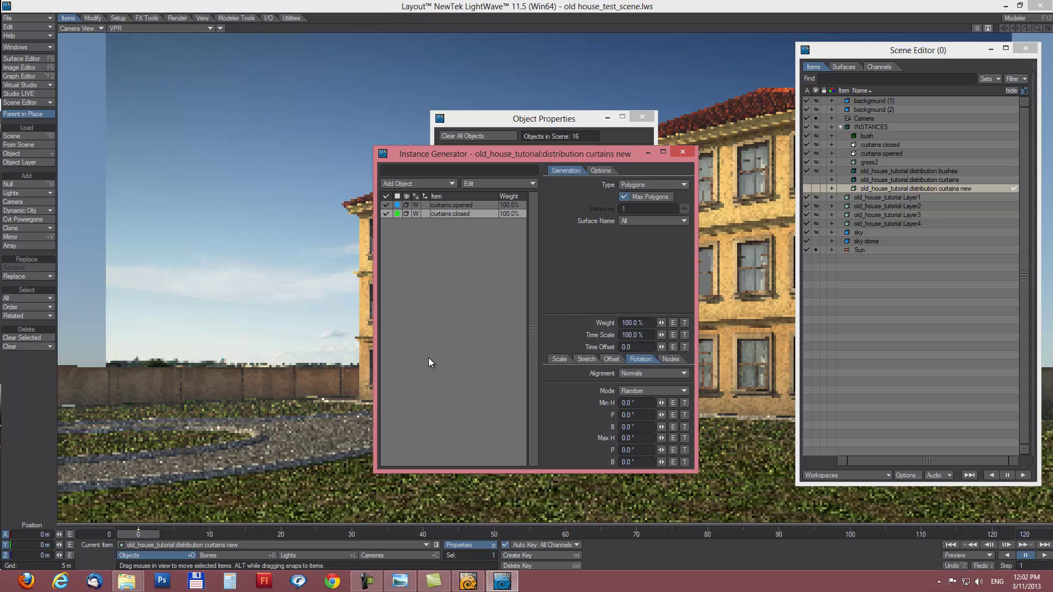
pyautogui.click(683, 152)
pyautogui.click(641, 117)
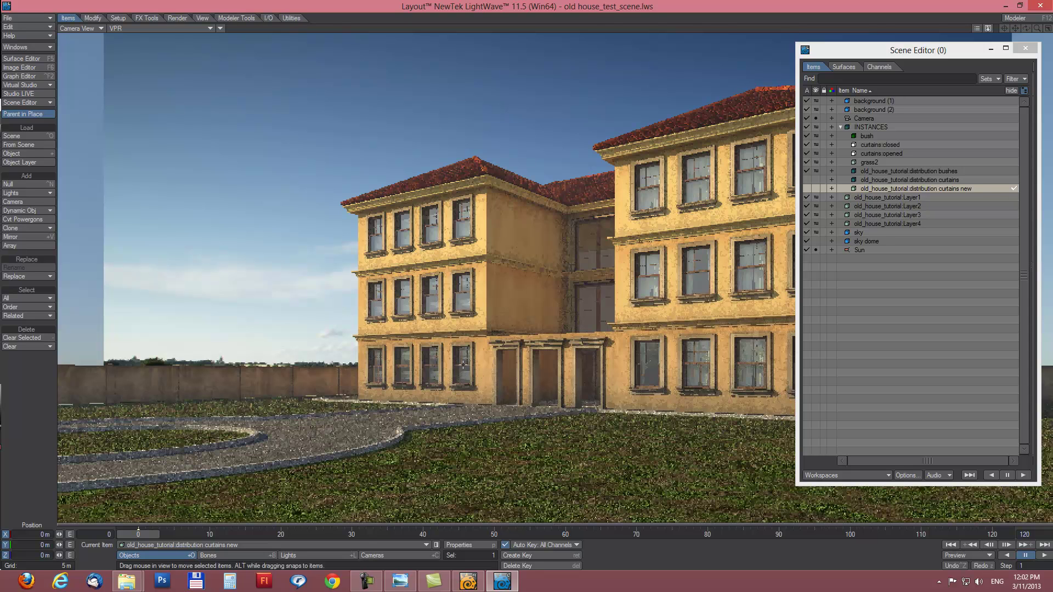
# Go to frame 3 and examine the curtains in the windows of the building's front facade.
pyautogui.moveTo(144, 535); pyautogui.dragTo(152, 539)
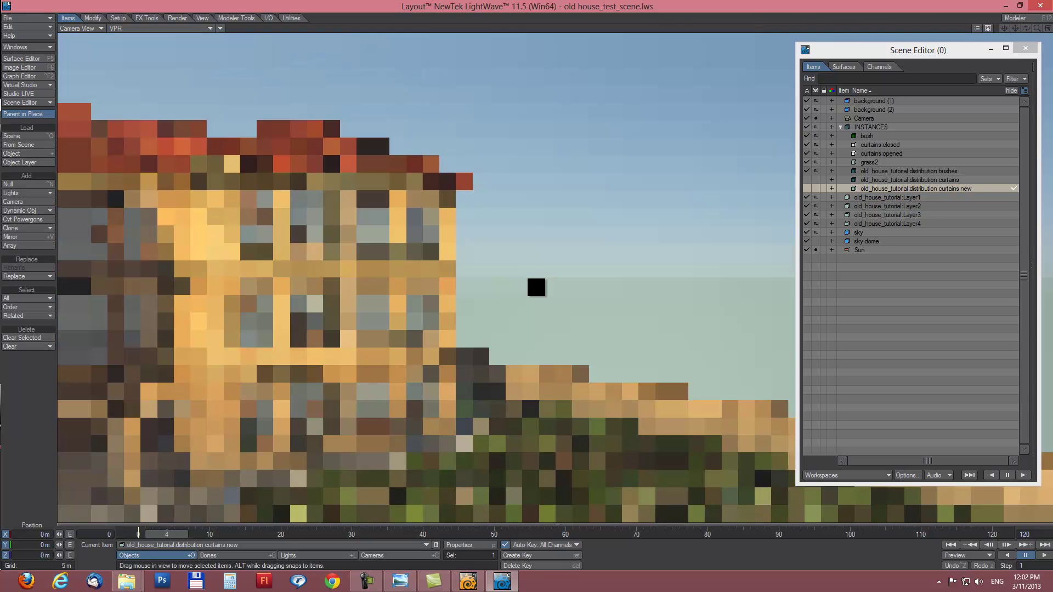
pyautogui.press('Left')
pyautogui.press('Right')
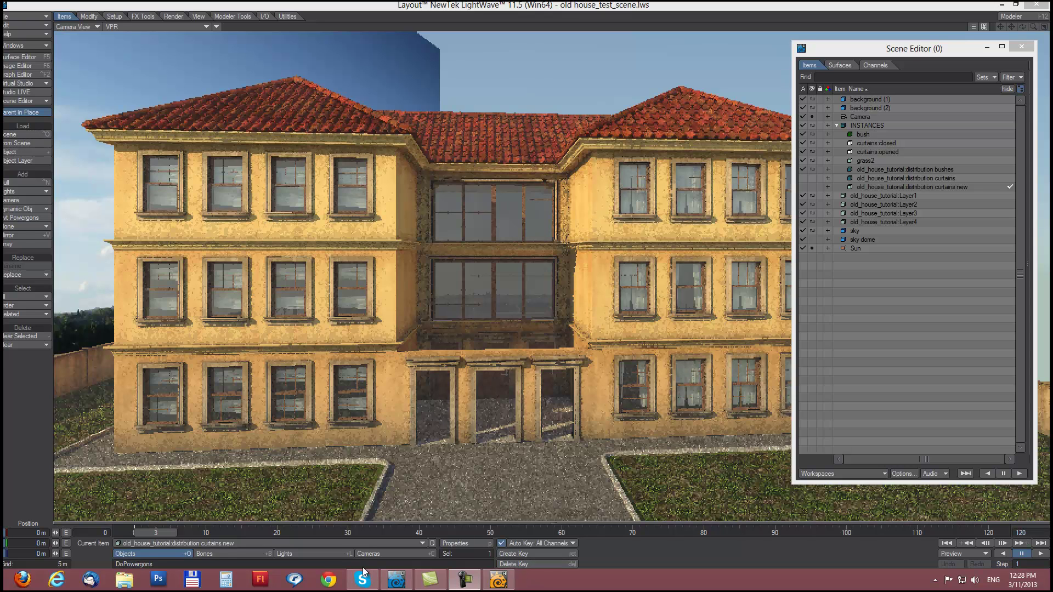
# Switch to Modeler and delete the twelve window polygons of the building's left wing.
pyautogui.click(499, 584)
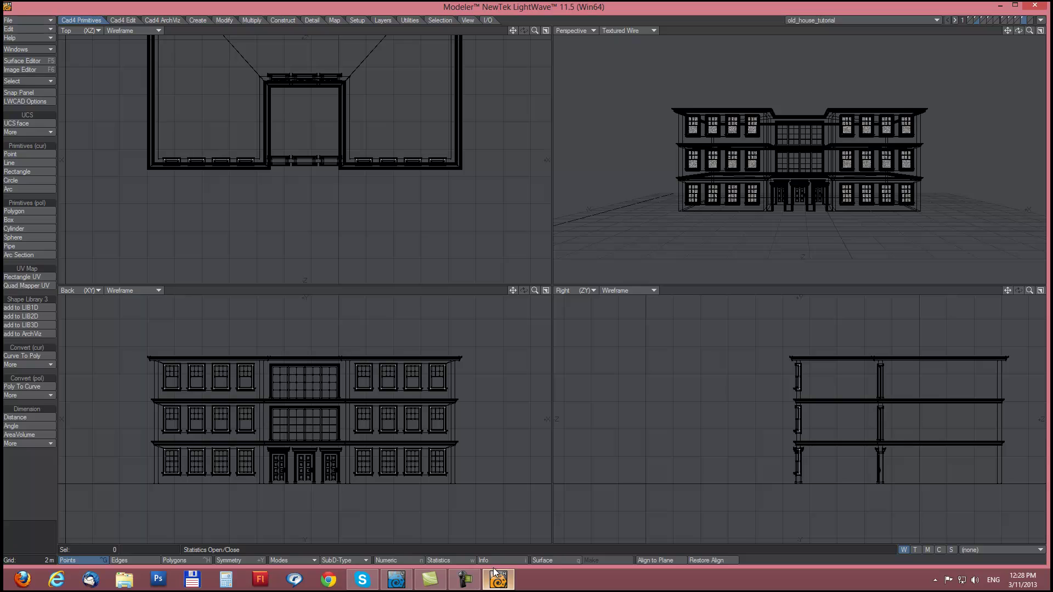
pyautogui.hotkey('ctrl', 'h')
pyautogui.moveTo(301, 337)
pyautogui.mouseDown(button='right')
pyautogui.moveTo(303, 351)
pyautogui.moveTo(99, 418)
pyautogui.moveTo(272, 384)
pyautogui.moveTo(287, 426)
pyautogui.mouseUp(button='right')
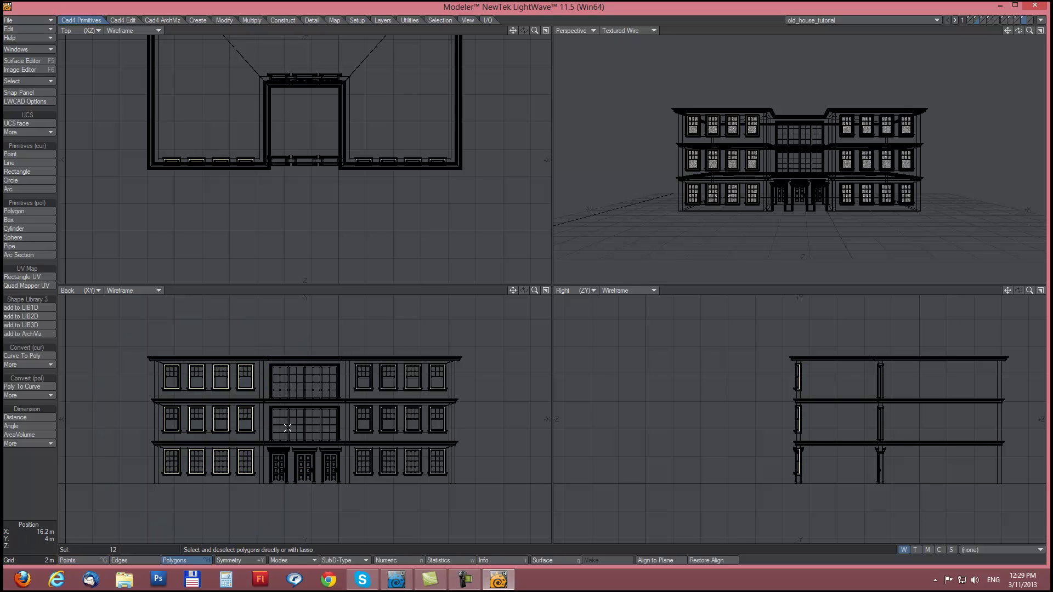
pyautogui.press('Delete')
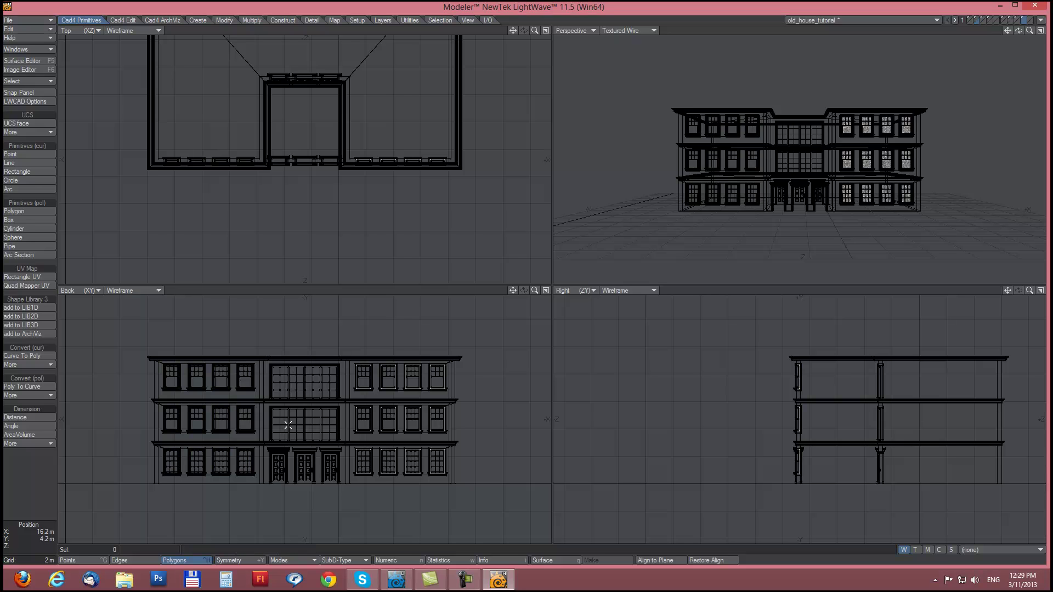
# Vector Clone the right wing's window polygons to the left wing, from the first lower-row window corner to its counterpart, about 14.03 m away.
pyautogui.click(126, 22)
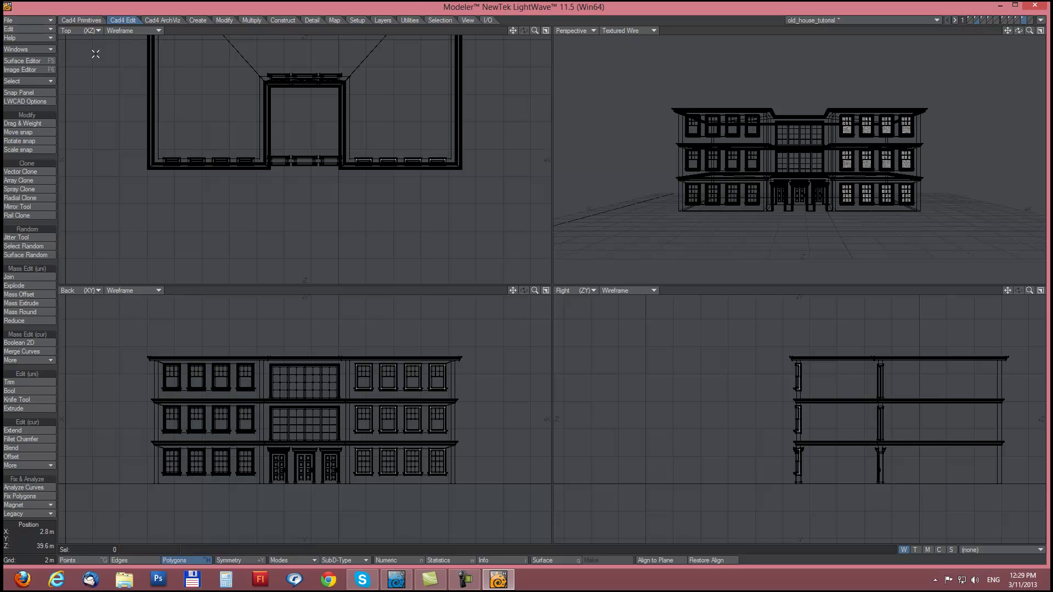
pyautogui.click(23, 172)
pyautogui.keyDown('alt'); pyautogui.moveTo(243, 422); pyautogui.dragTo(257, 385); pyautogui.keyUp('alt')
pyautogui.click(546, 291)
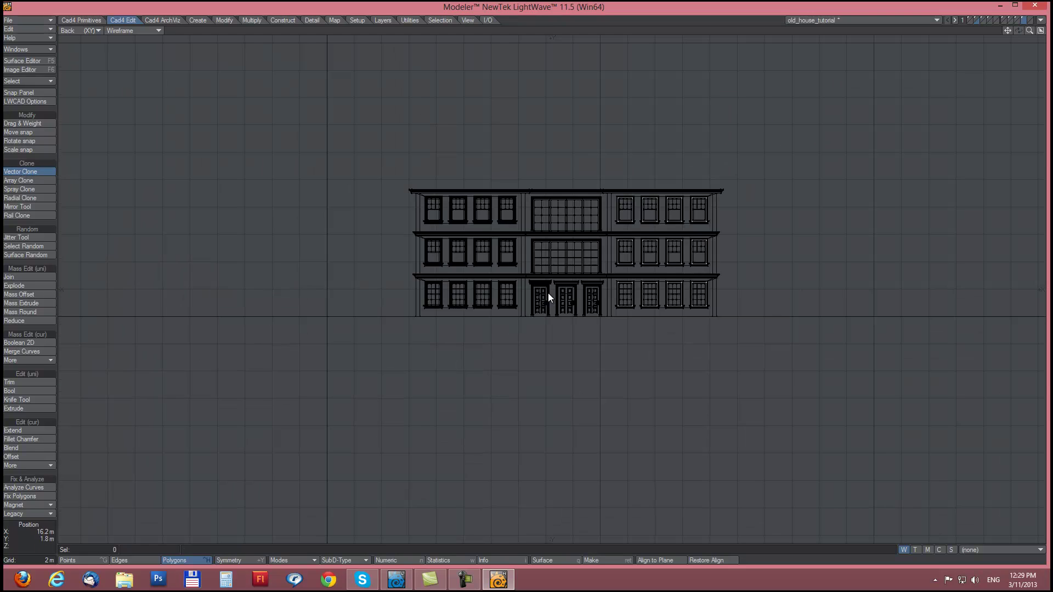
pyautogui.moveTo(656, 271)
pyautogui.keyDown('ctrl'); pyautogui.keyDown('alt'); pyautogui.mouseDown()
pyautogui.moveTo(740, 258)
pyautogui.moveTo(503, 396)
pyautogui.mouseUp(); pyautogui.keyUp('alt'); pyautogui.keyUp('ctrl')
pyautogui.click(540, 383)
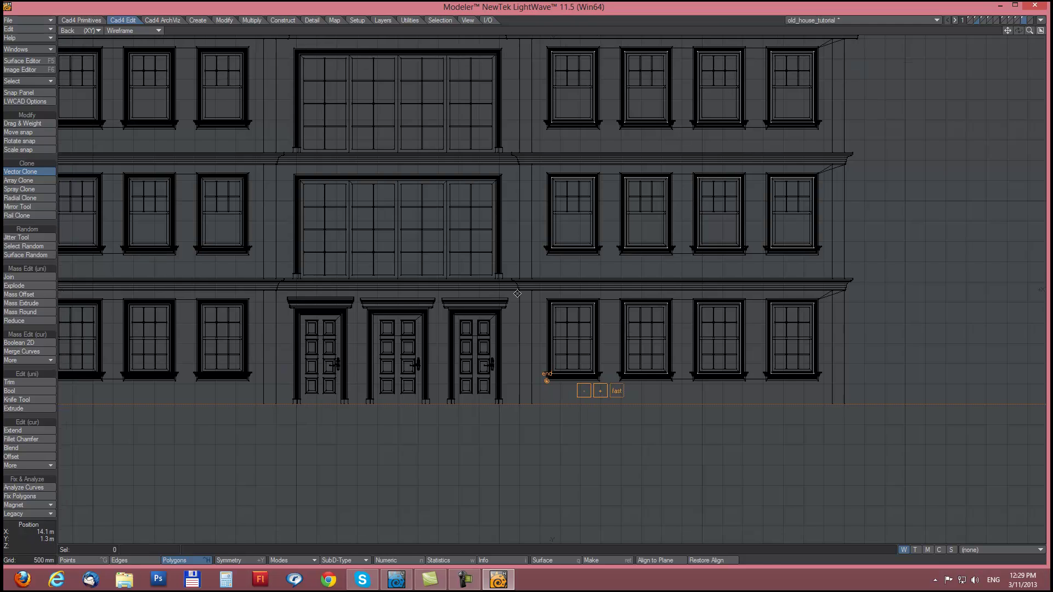
pyautogui.press('g')
pyautogui.moveTo(265, 335); pyautogui.dragTo(262, 327)
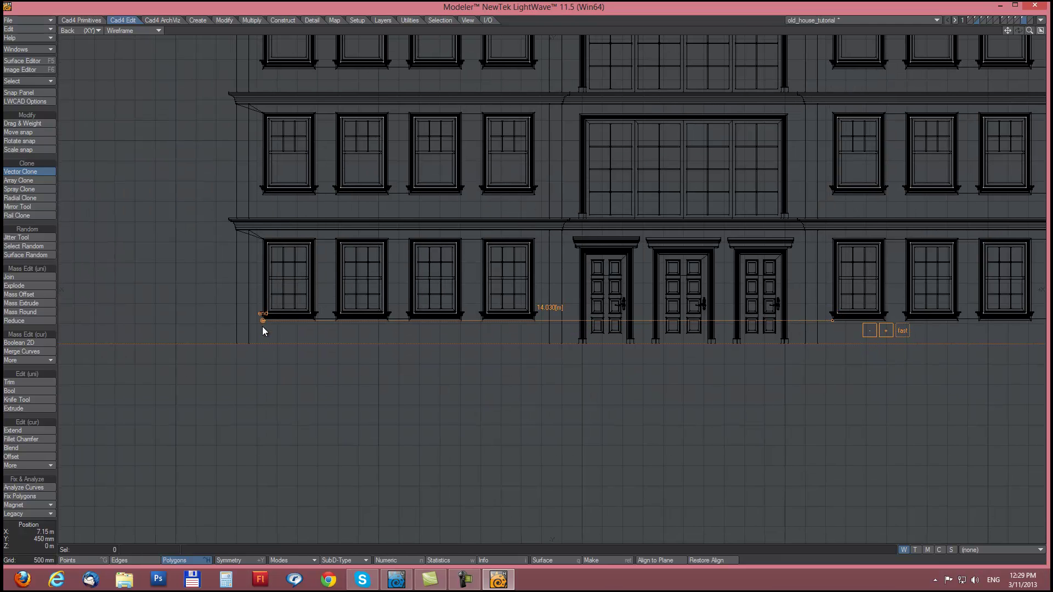
pyautogui.scroll(-2, 667, 393)
pyautogui.press('space')
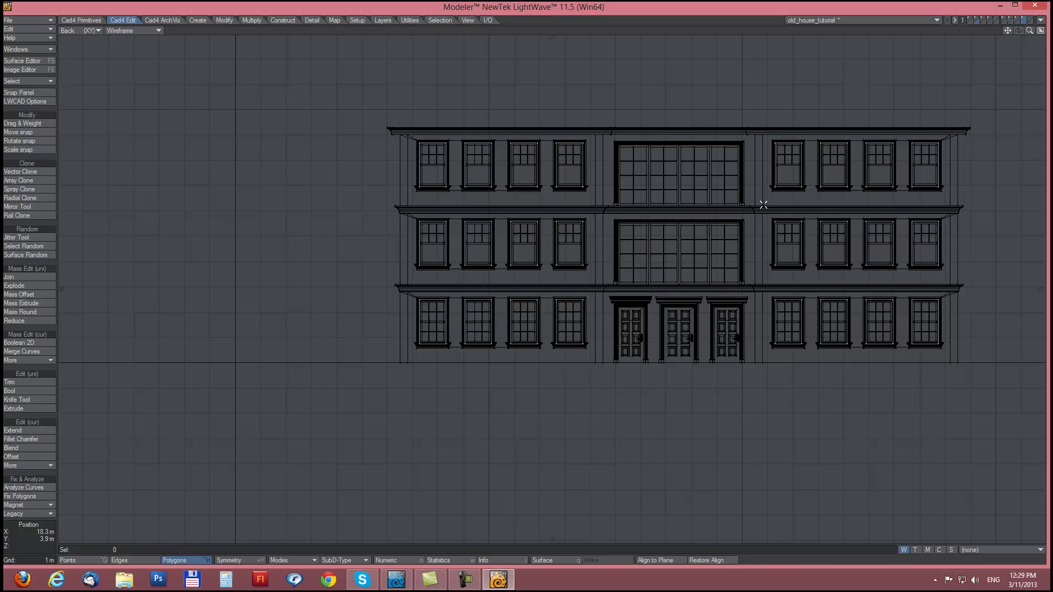
# Switch to Layout.
pyautogui.click(1039, 20)
pyautogui.click(1038, 20)
pyautogui.click(400, 579)
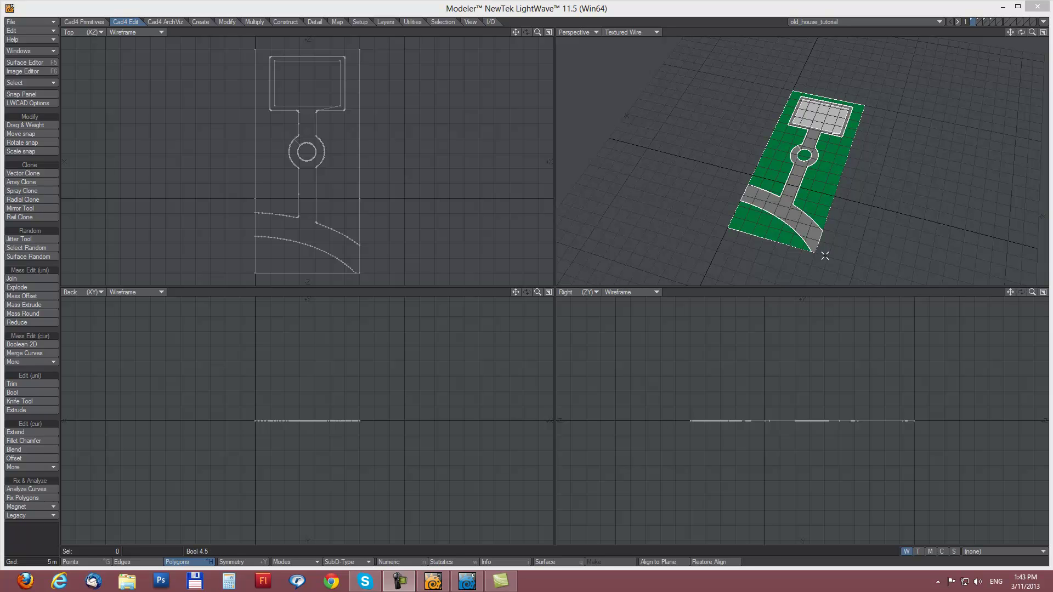
# In Modeler, copy the large lawn polygon into an empty layer of the old_house_tutorial object holding the window polygons.
pyautogui.keyDown('alt'); pyautogui.moveTo(816, 223); pyautogui.dragTo(812, 200); pyautogui.keyUp('alt')
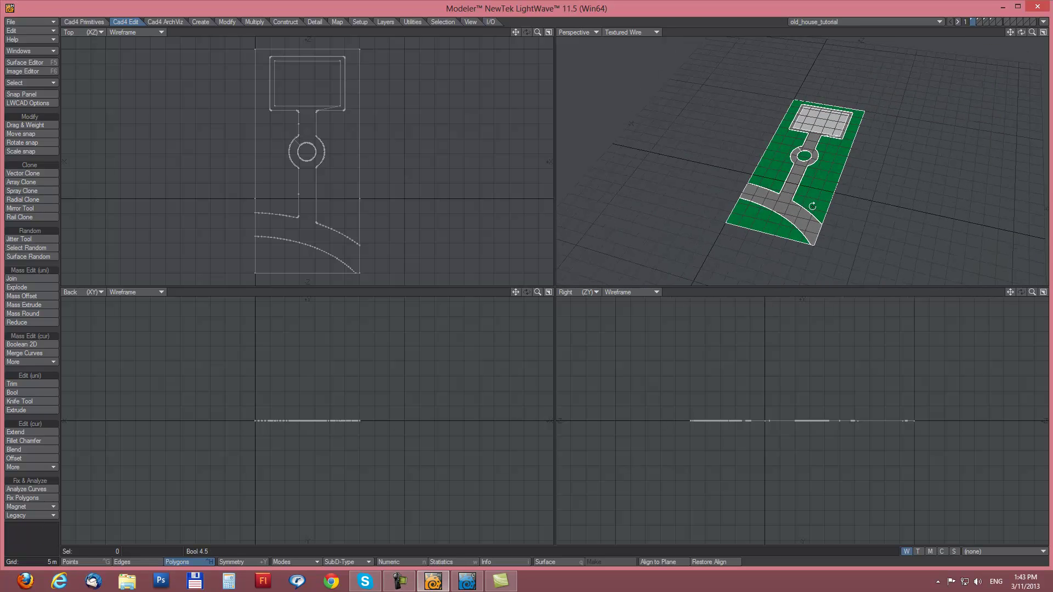
pyautogui.click(822, 179)
pyautogui.moveTo(829, 170)
pyautogui.keyDown('ctrl'); pyautogui.keyDown('alt'); pyautogui.mouseDown()
pyautogui.moveTo(890, 169)
pyautogui.moveTo(849, 170)
pyautogui.mouseUp(); pyautogui.keyUp('alt'); pyautogui.keyUp('ctrl')
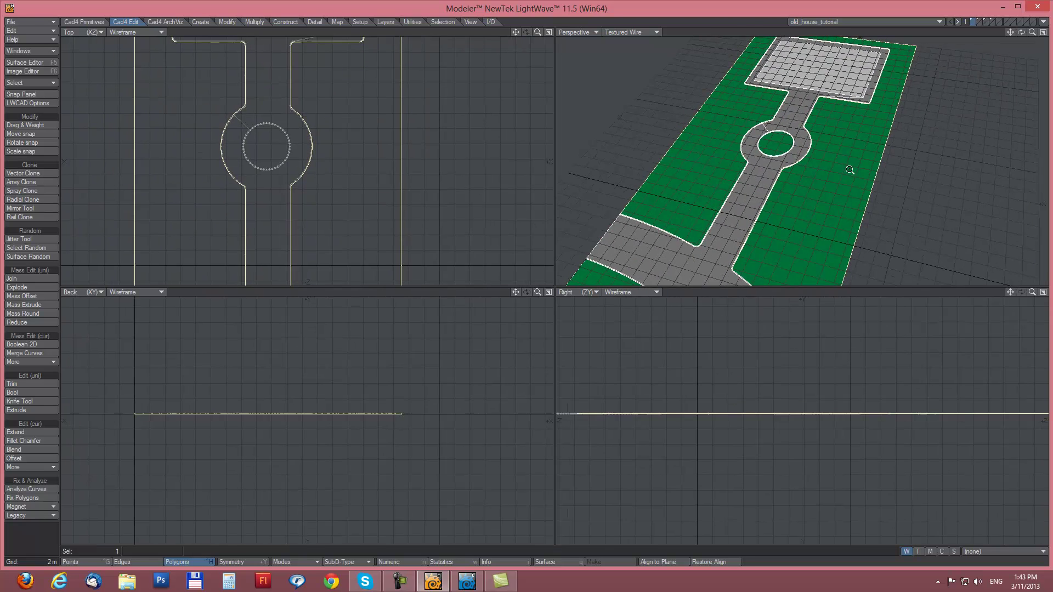
pyautogui.press('a')
pyautogui.click(822, 181)
pyautogui.click(822, 181)
pyautogui.click(832, 22)
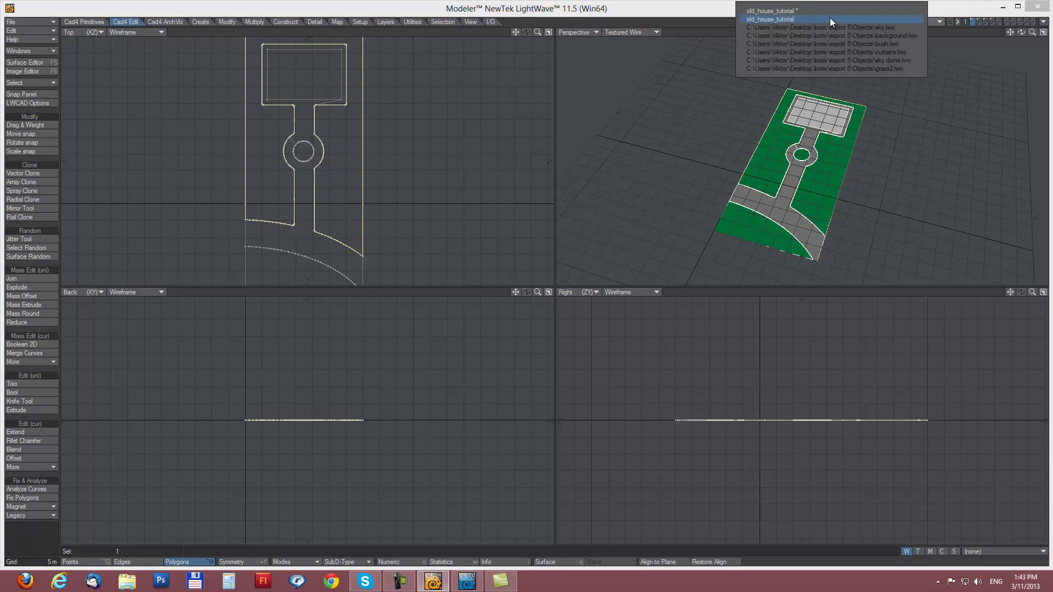
pyautogui.click(831, 19)
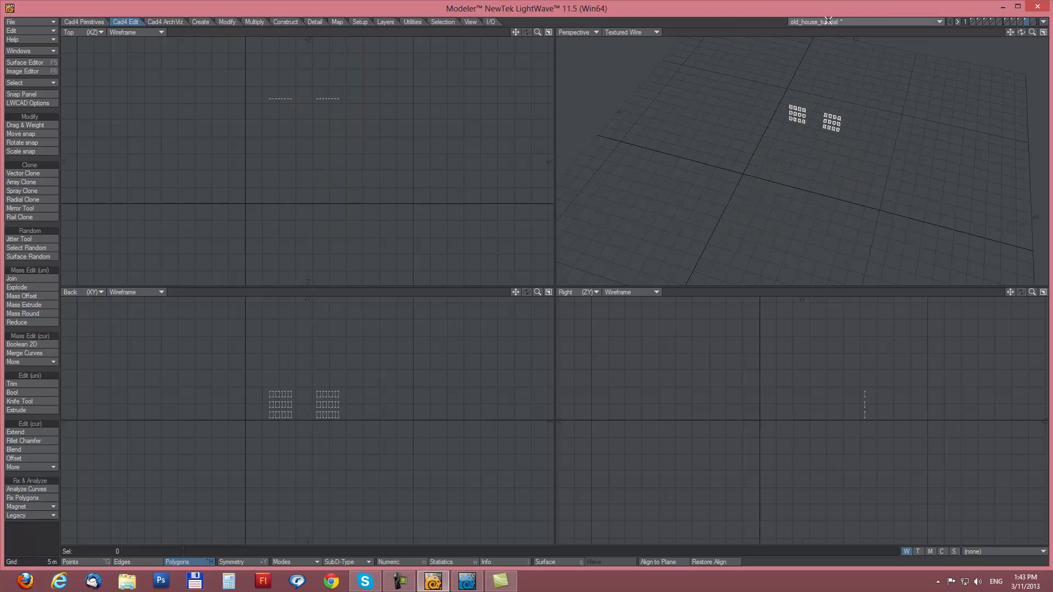
pyautogui.click(1035, 22)
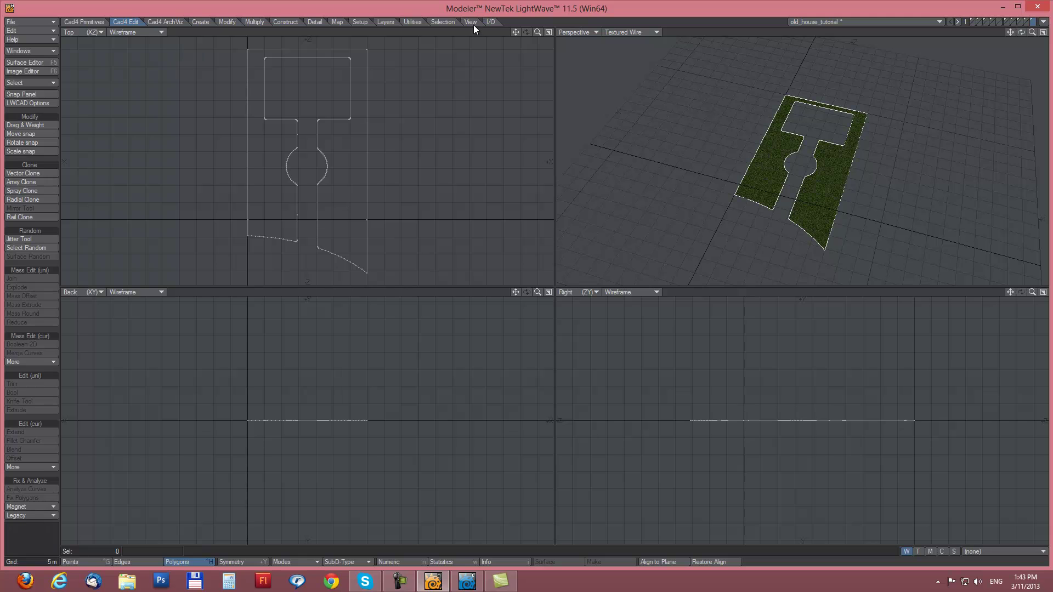
# Enlarge the Top view and convert the lawn polygon to curves with Poly To Curve.
pyautogui.click(548, 32)
pyautogui.keyDown('alt'); pyautogui.moveTo(563, 227); pyautogui.dragTo(474, 214); pyautogui.keyUp('alt')
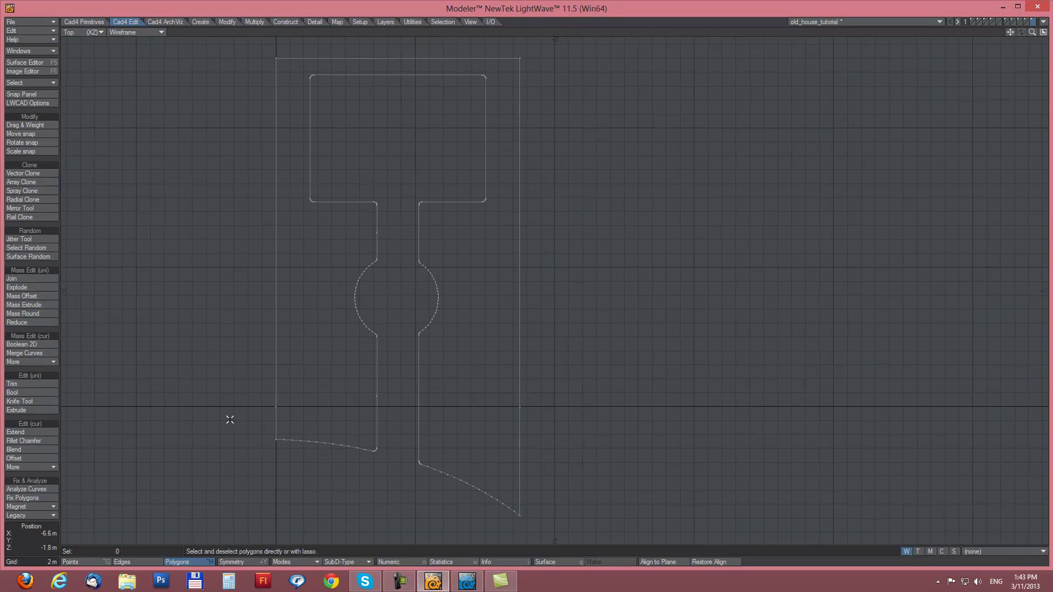
pyautogui.click(81, 22)
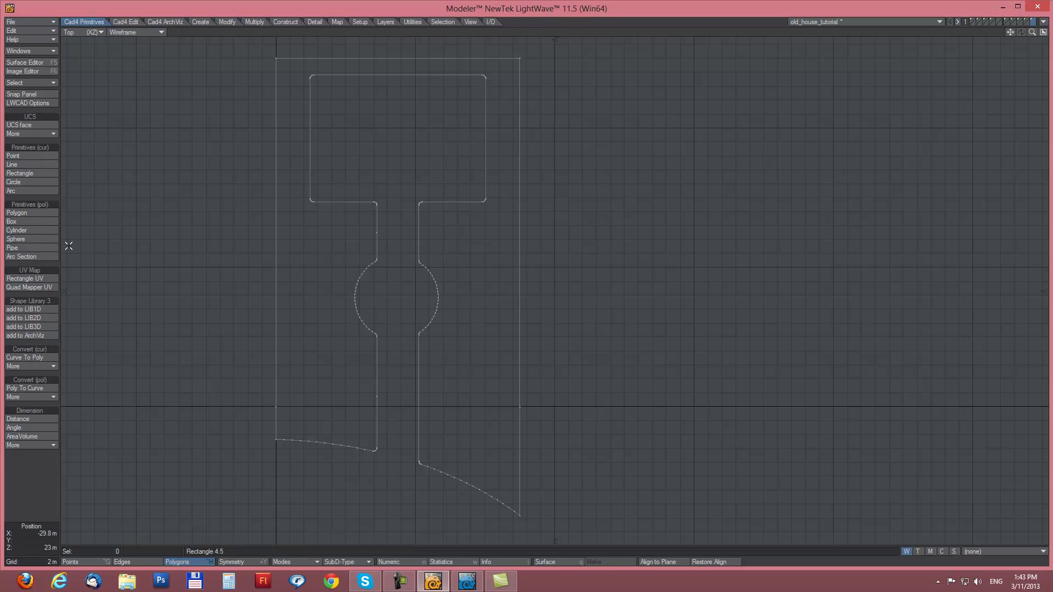
pyautogui.click(26, 387)
# Select all the lawn outline's curve segments and join them into one continuous curve, then deselect it.
pyautogui.click(131, 21)
pyautogui.click(24, 498)
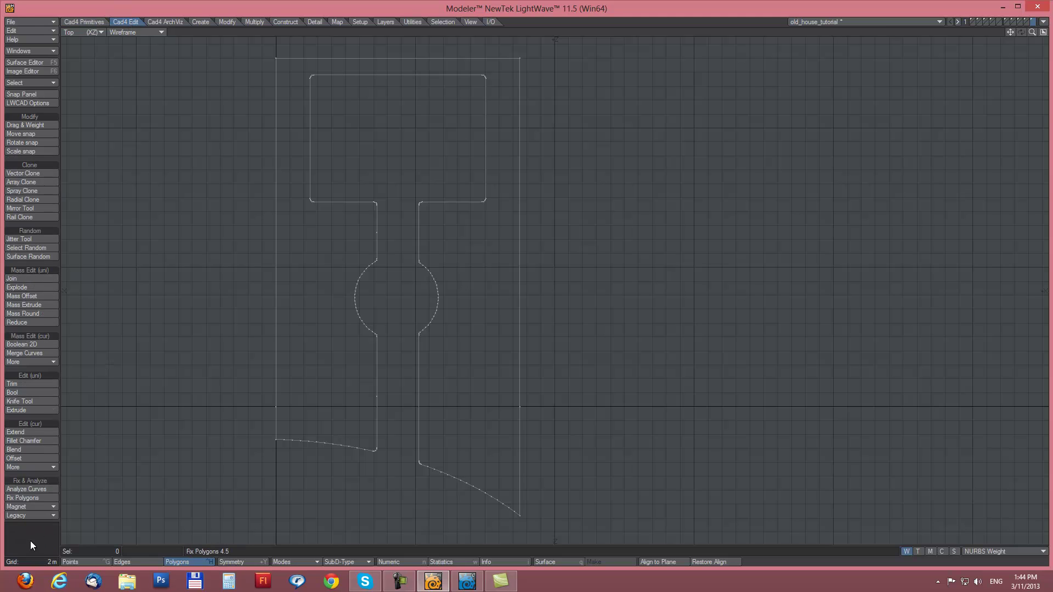
pyautogui.moveTo(240, 19); pyautogui.dragTo(185, 467, button='right')
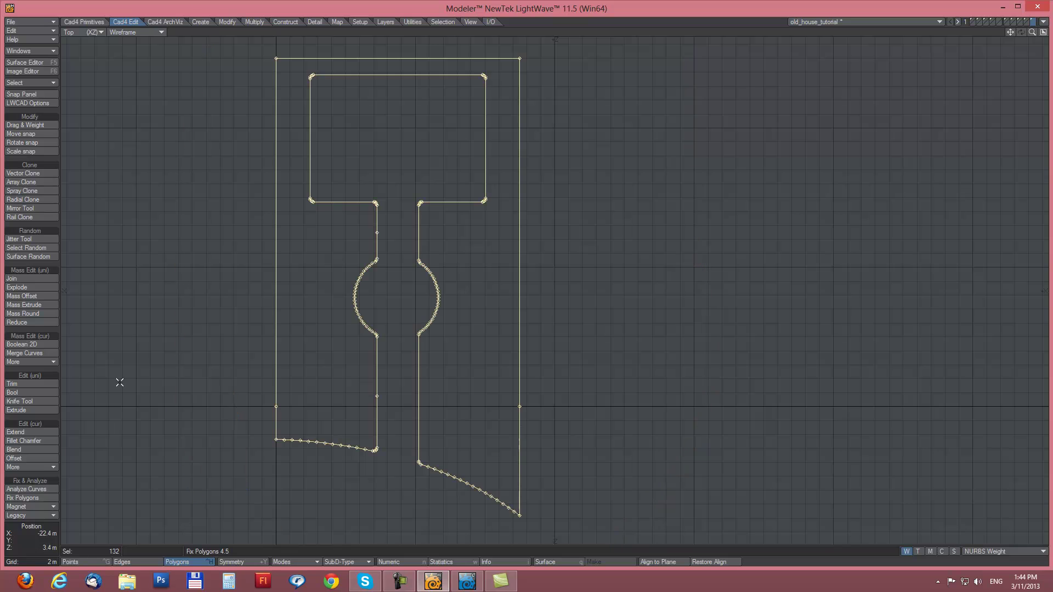
pyautogui.click(21, 278)
pyautogui.click(518, 242)
pyautogui.keyDown('alt'); pyautogui.moveTo(505, 236); pyautogui.dragTo(569, 218); pyautogui.keyUp('alt')
pyautogui.press('/')
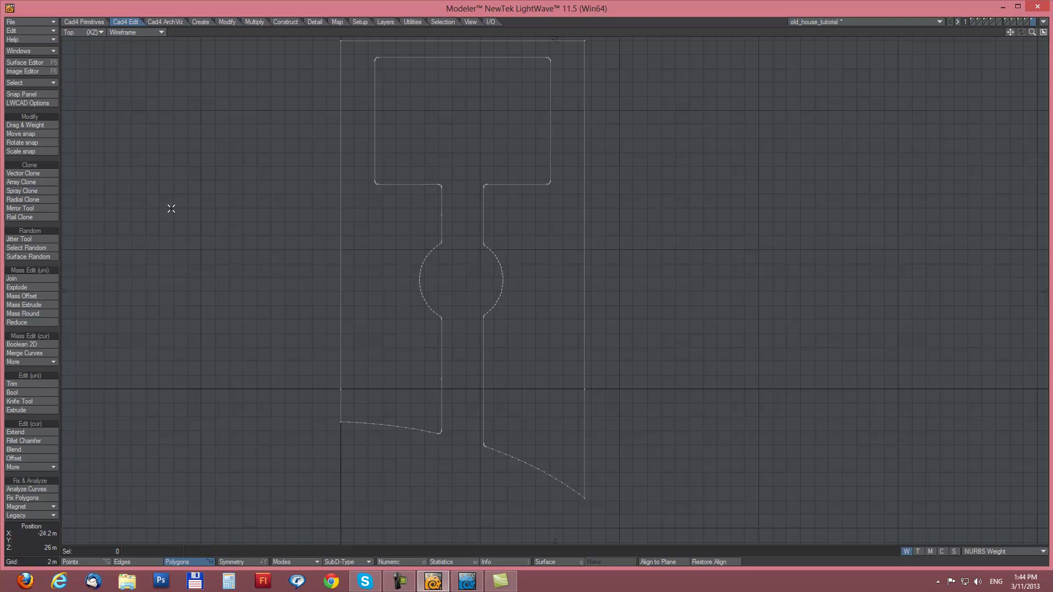
# Create a single point outside the lawn outline, to its left in the Top view, and select it.
pyautogui.press('+')
pyautogui.moveTo(237, 177); pyautogui.dragTo(222, 234)
pyautogui.press('space')
pyautogui.hotkey('ctrl', 'g')
pyautogui.moveTo(219, 198)
pyautogui.mouseDown(button='right')
pyautogui.moveTo(247, 277)
pyautogui.moveTo(238, 184)
pyautogui.mouseUp(button='right')
pyautogui.click(222, 235)
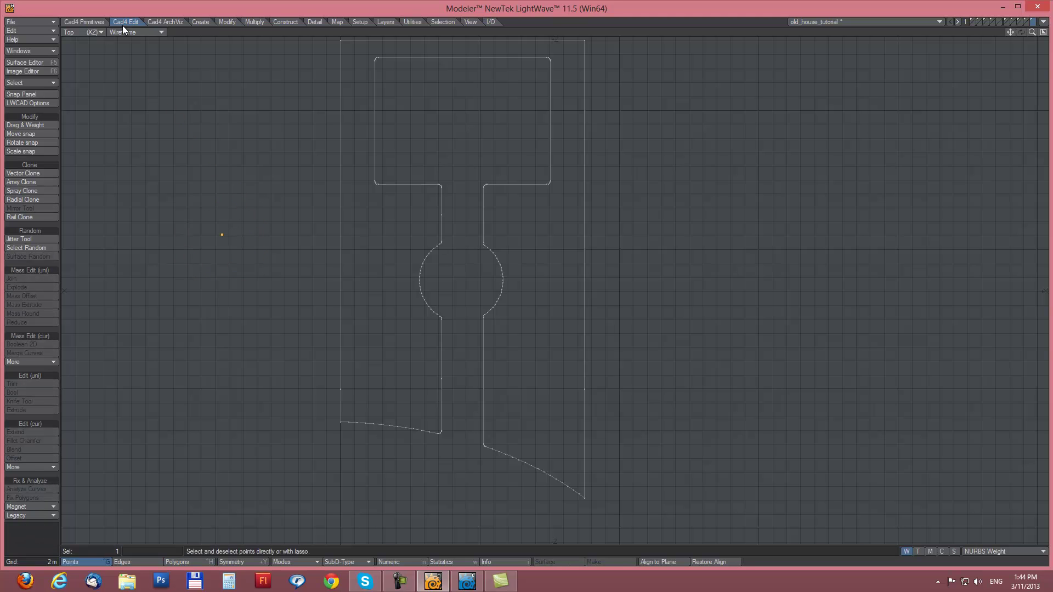
# Rail Clone the point along the lawn outline curve and align the clones with the outline by its lower right corner.
pyautogui.click(28, 217)
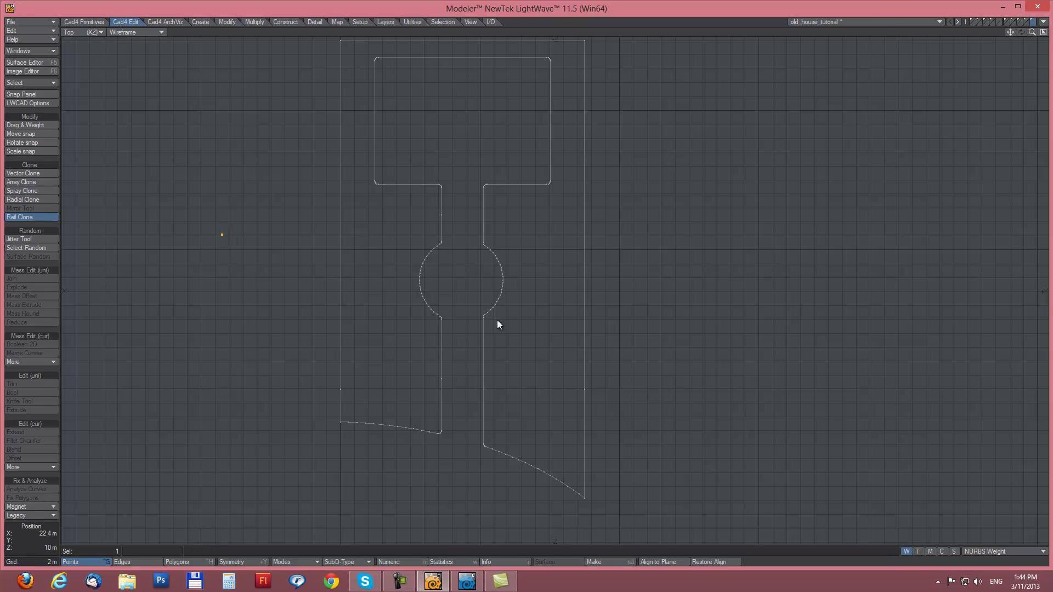
pyautogui.press('n')
pyautogui.moveTo(737, 110); pyautogui.dragTo(790, 90)
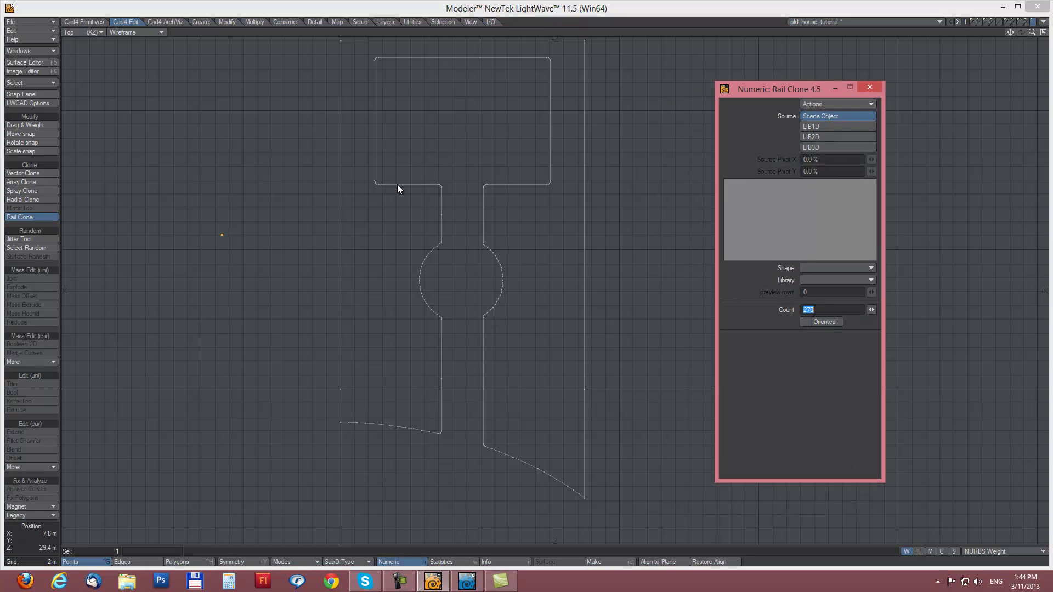
pyautogui.click(402, 185)
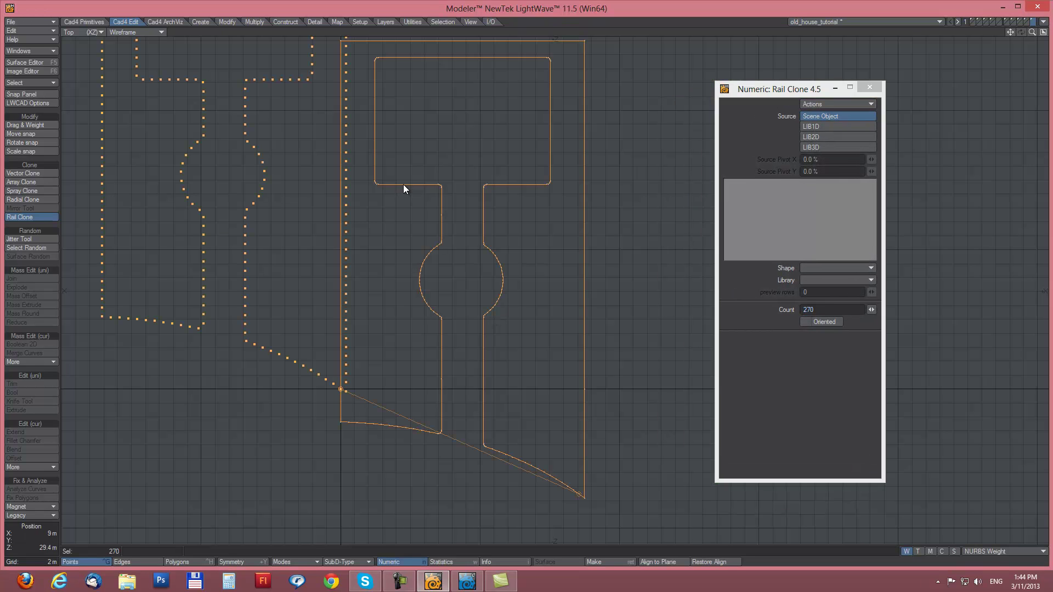
pyautogui.moveTo(329, 389)
pyautogui.mouseDown()
pyautogui.moveTo(273, 312)
pyautogui.moveTo(575, 393)
pyautogui.moveTo(600, 484)
pyautogui.moveTo(587, 505)
pyautogui.moveTo(579, 498)
pyautogui.mouseUp()
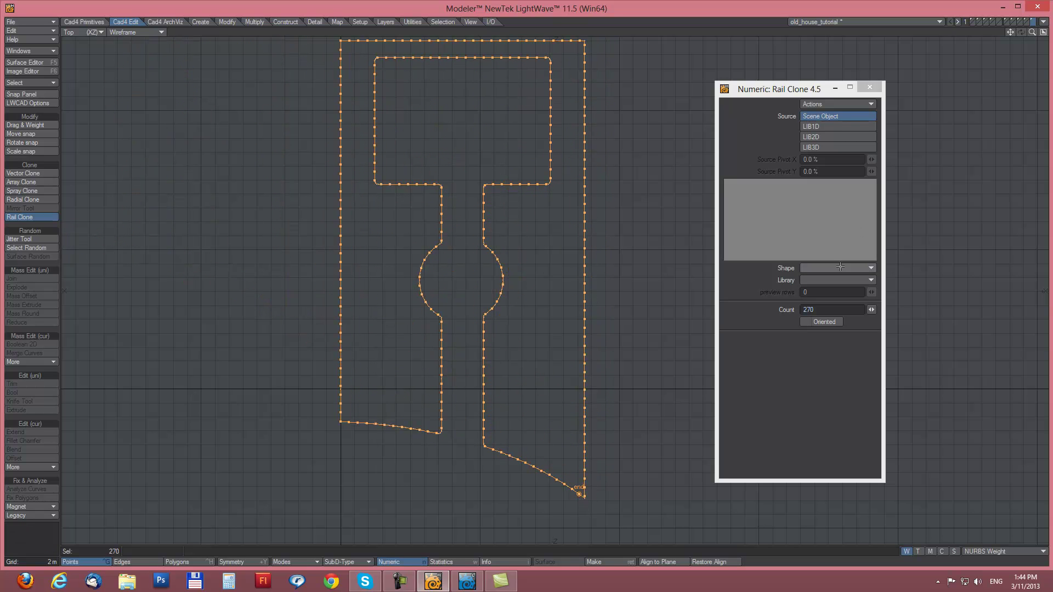
# Set the Rail Clone count to 275 and finish the cloning.
pyautogui.click(759, 311)
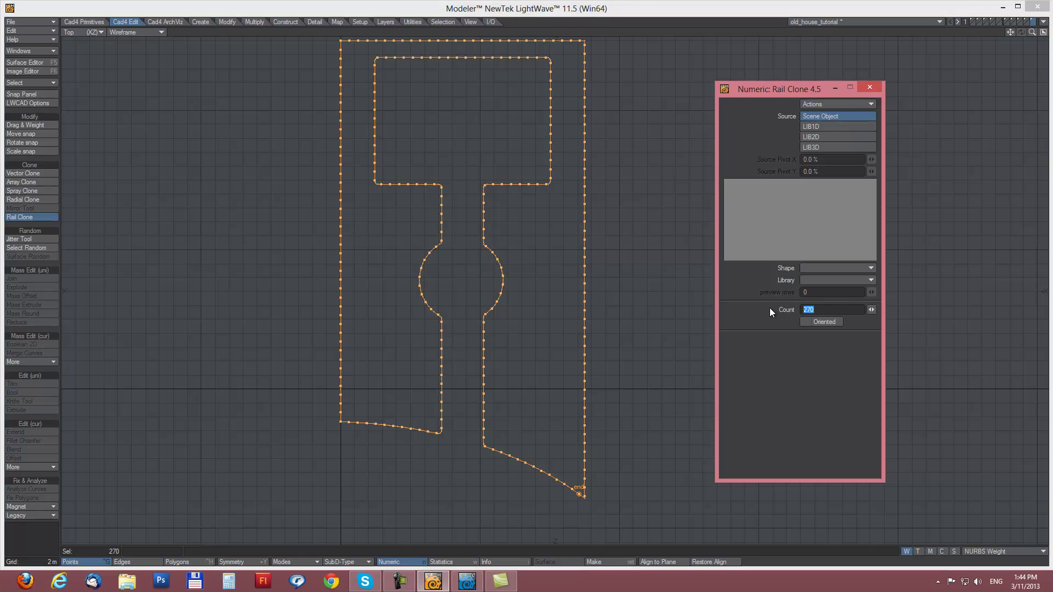
pyautogui.write('275')
pyautogui.press('Return')
pyautogui.click(870, 87)
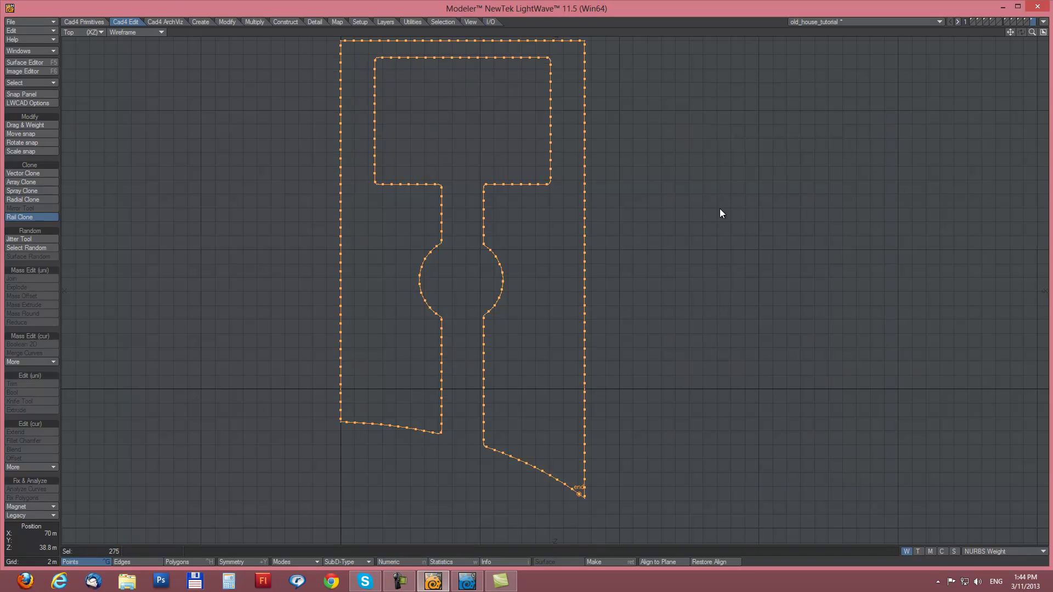
pyautogui.click(29, 535)
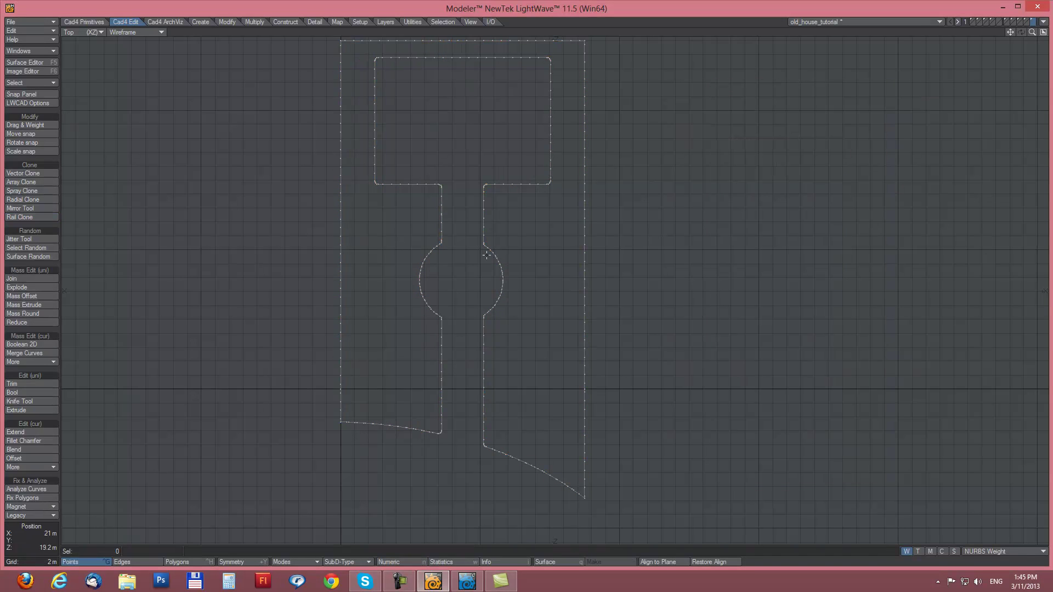
# Remove the lawn outline curve while keeping the points along it.
pyautogui.hotkey('ctrl', 'h')
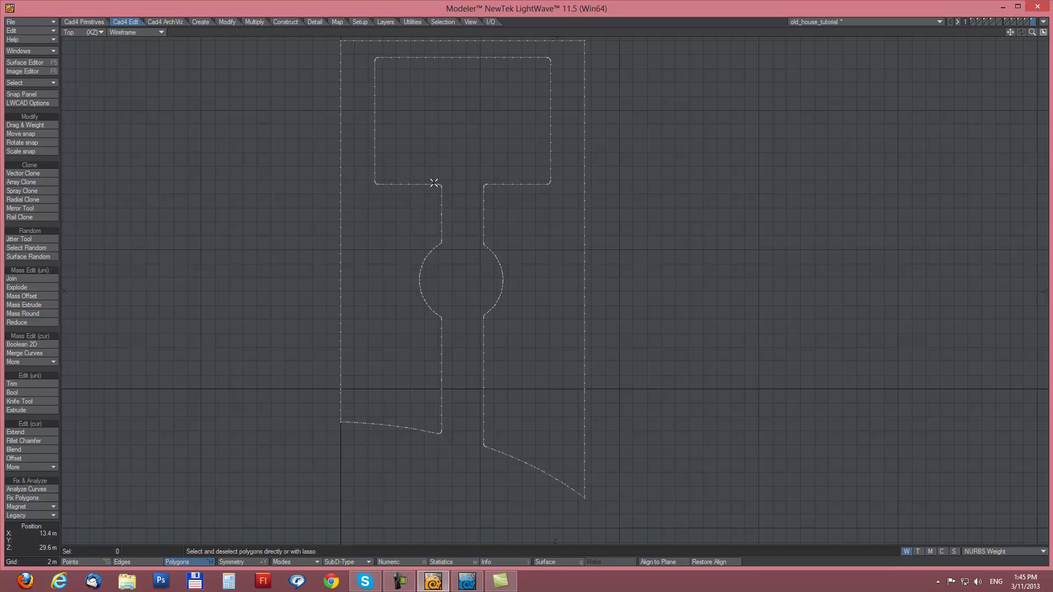
pyautogui.click(433, 187)
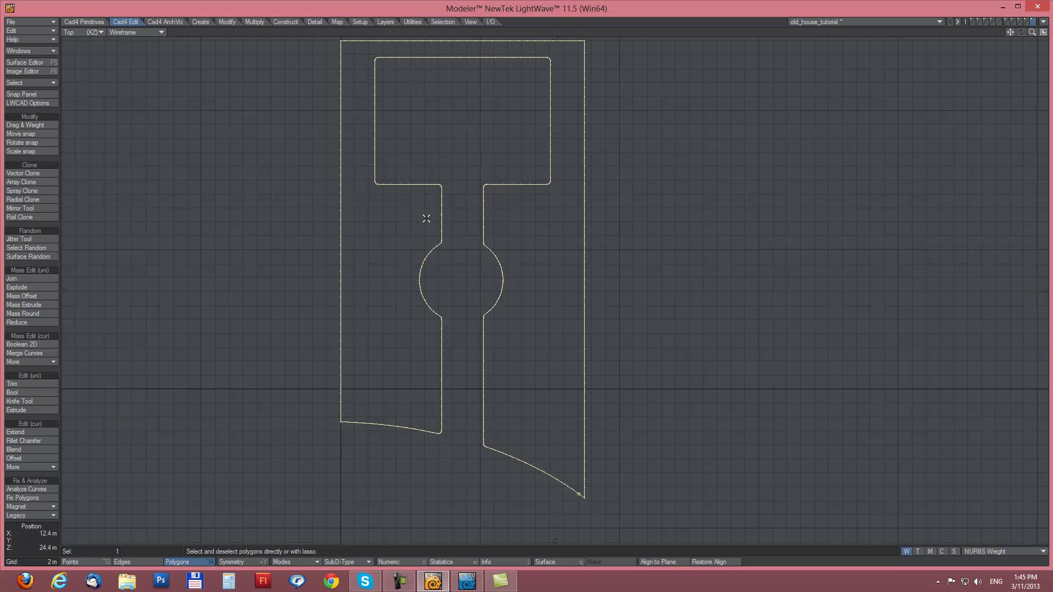
pyautogui.press('k')
pyautogui.press('g')
# Name the layer holding the lawn outline points "distribution bushes new".
pyautogui.press('F7')
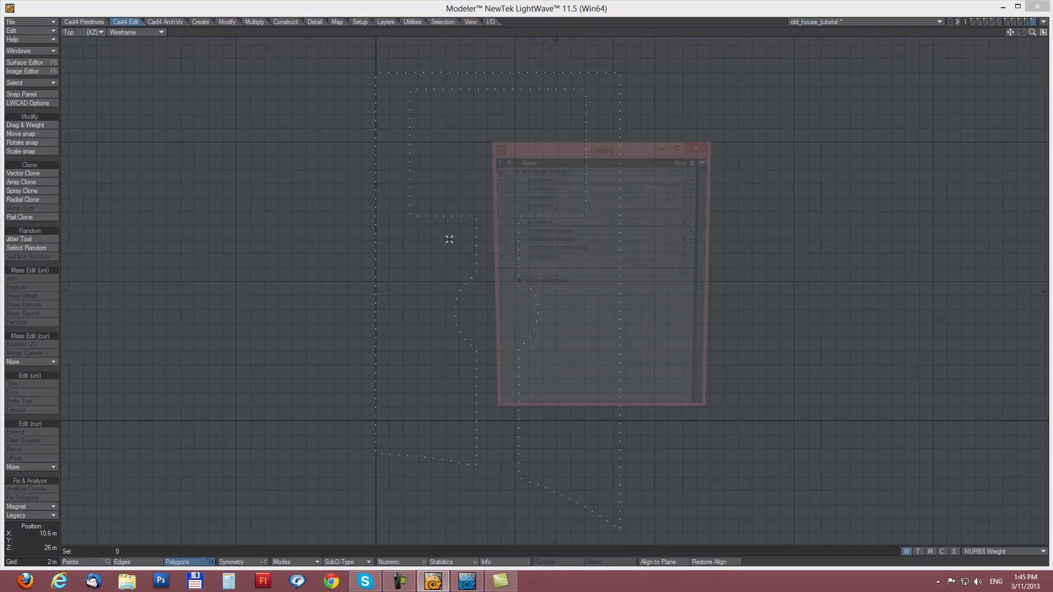
pyautogui.moveTo(573, 150); pyautogui.dragTo(601, 139)
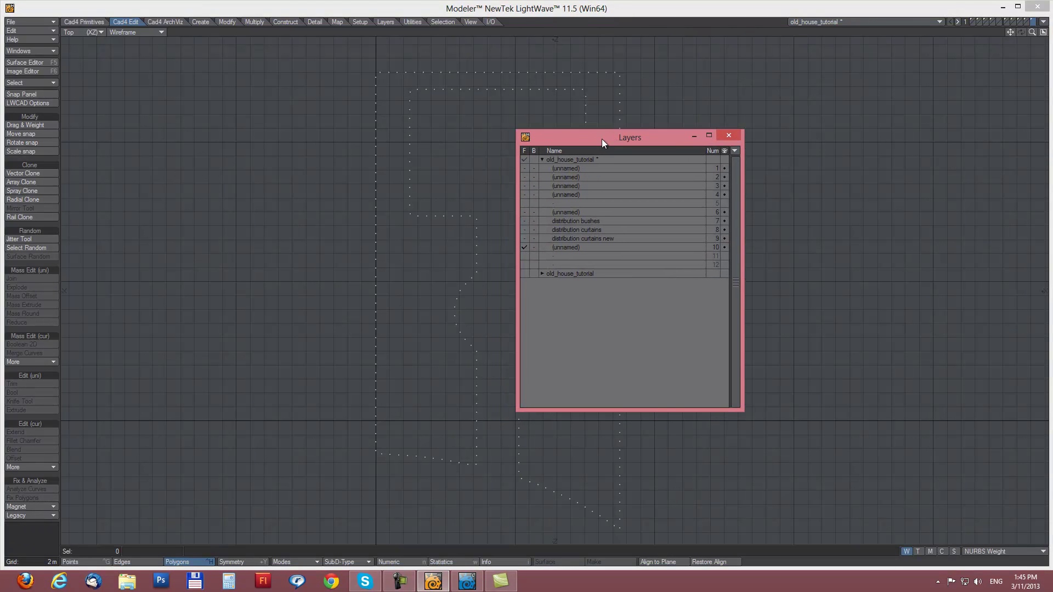
pyautogui.doubleClick(574, 252)
pyautogui.moveTo(405, 272); pyautogui.dragTo(365, 244)
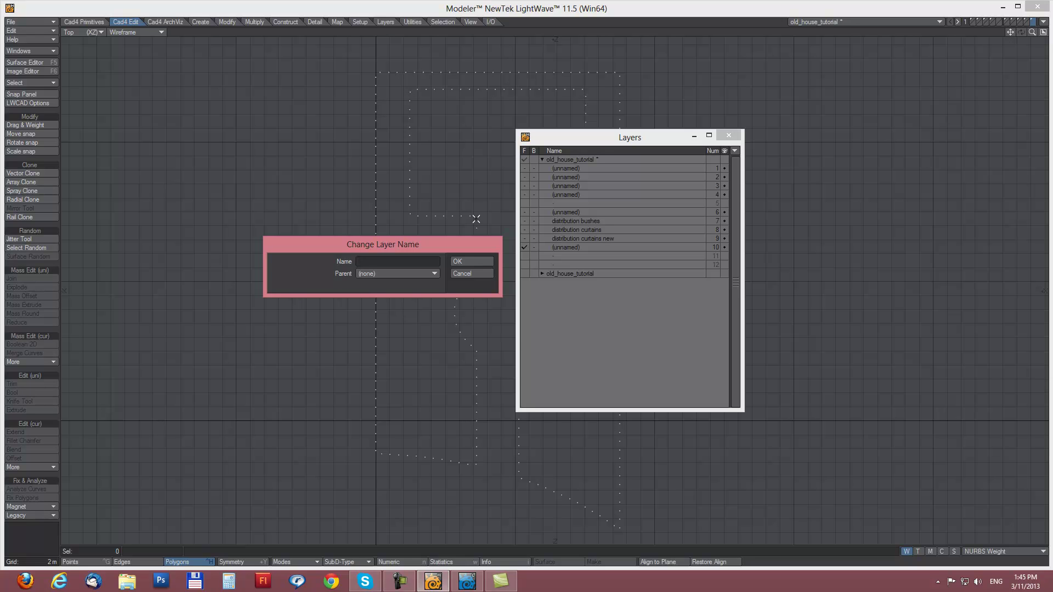
pyautogui.write('distribution bushes new')
pyautogui.click(463, 262)
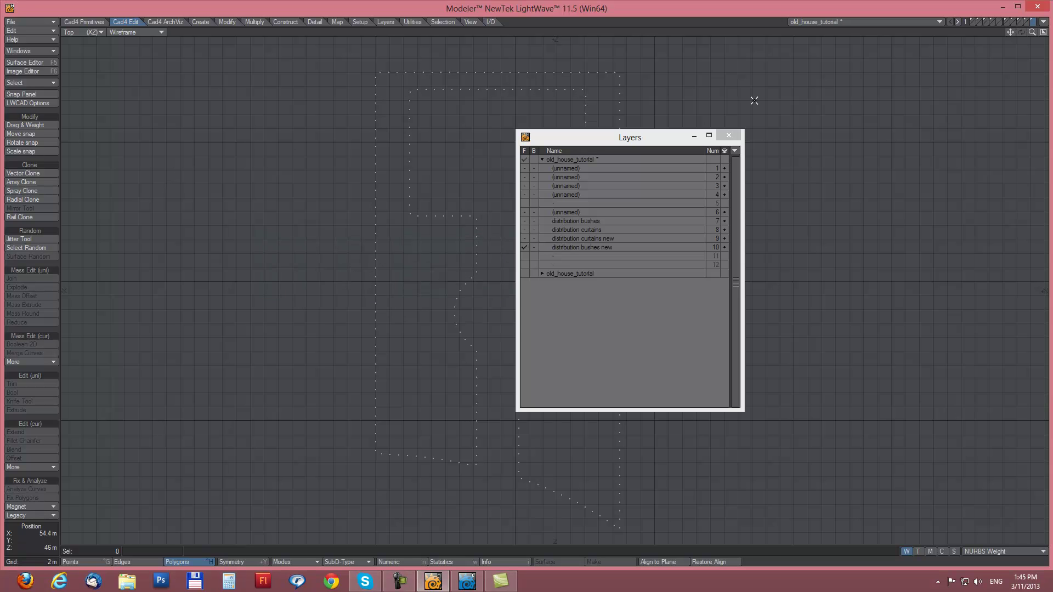
pyautogui.click(728, 135)
# Switch to Layout and parent the "distribution bushes new" object to the INSTANCES item in the Scene Editor.
pyautogui.click(1043, 21)
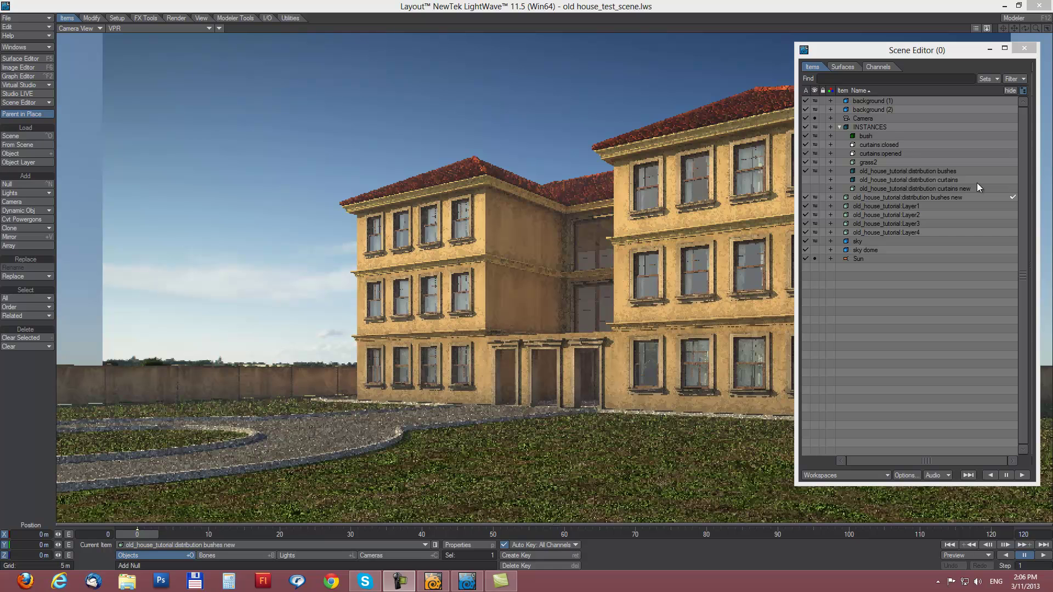
pyautogui.click(940, 196)
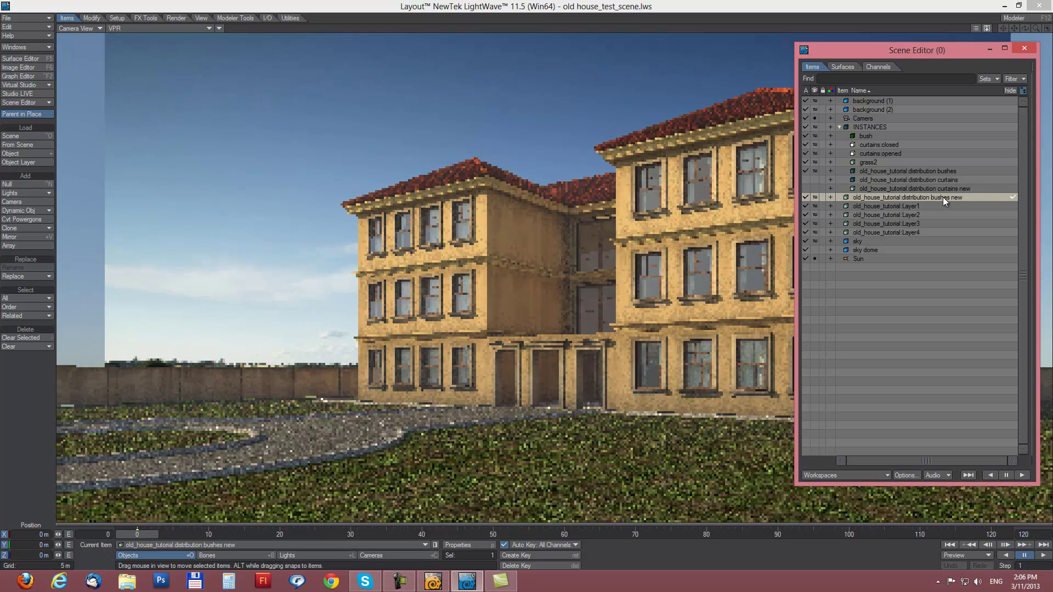
pyautogui.moveTo(941, 195); pyautogui.dragTo(887, 125)
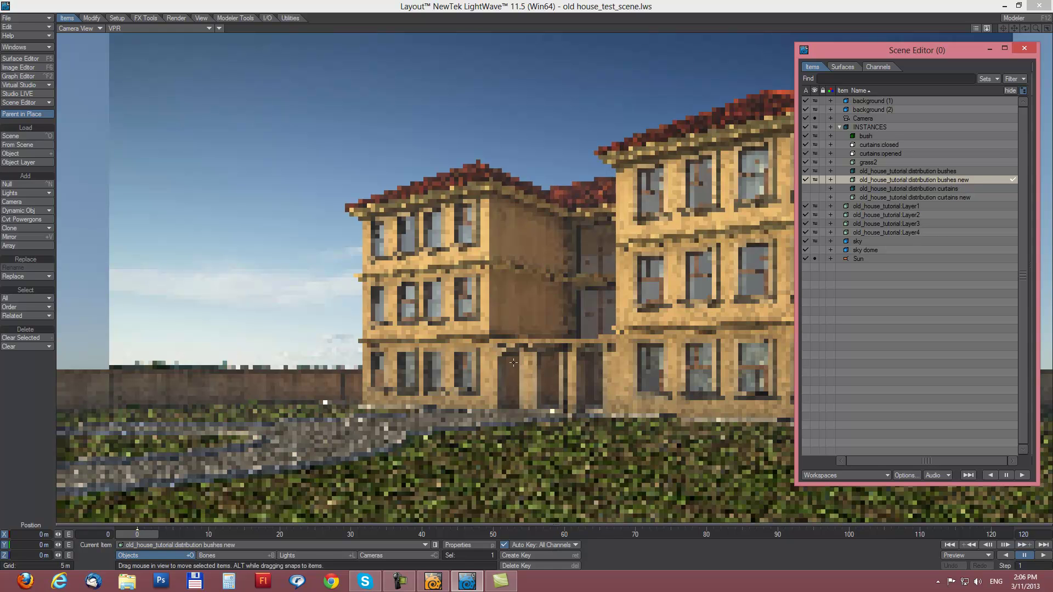
# Add an Instance Generator to the "distribution bushes new" object and add bush as its instanced object.
pyautogui.click(459, 544)
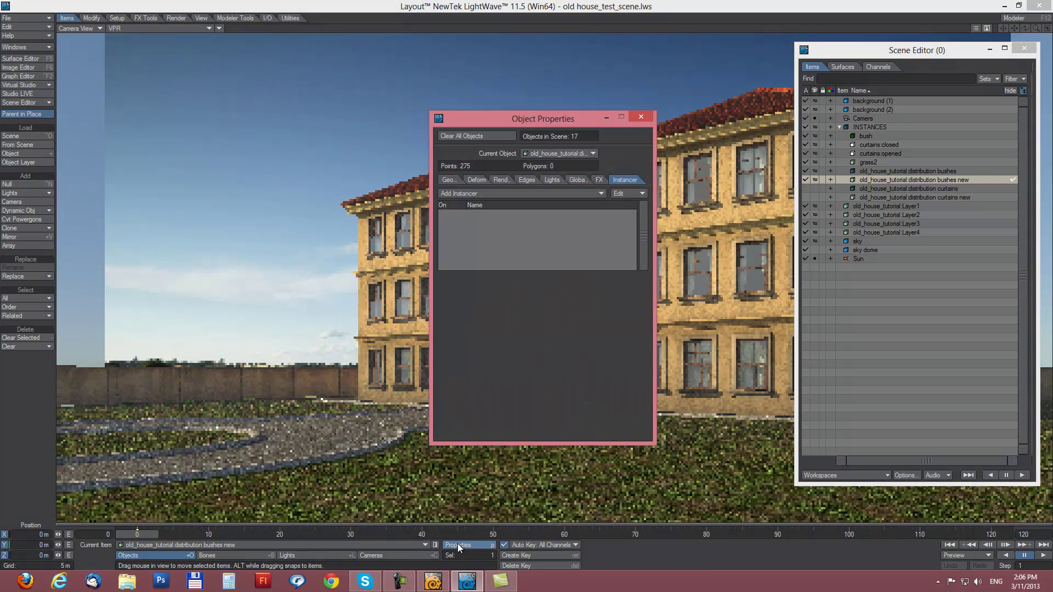
pyautogui.click(447, 180)
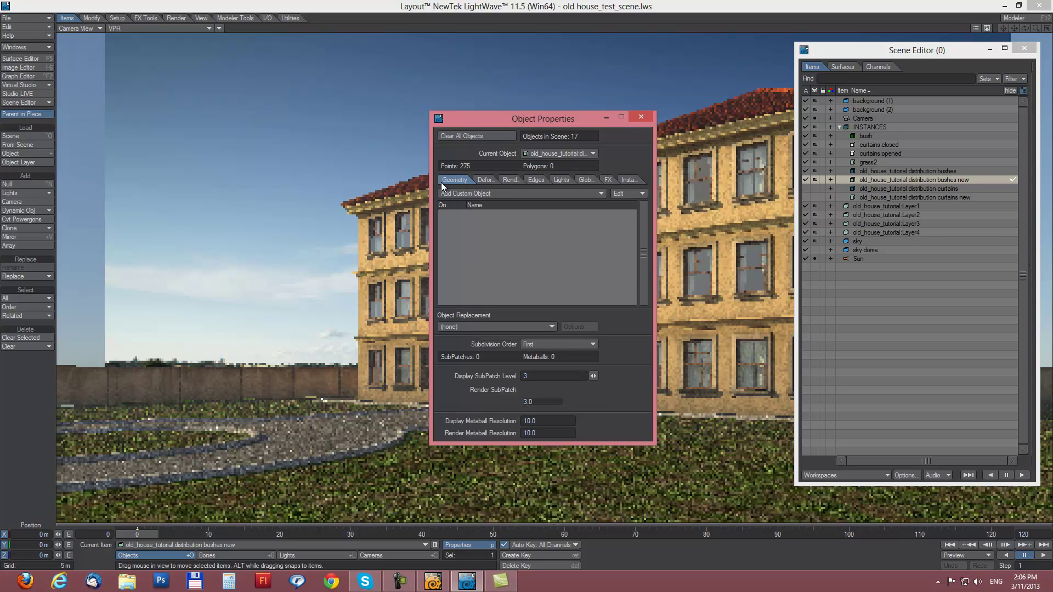
pyautogui.click(636, 180)
pyautogui.click(486, 194)
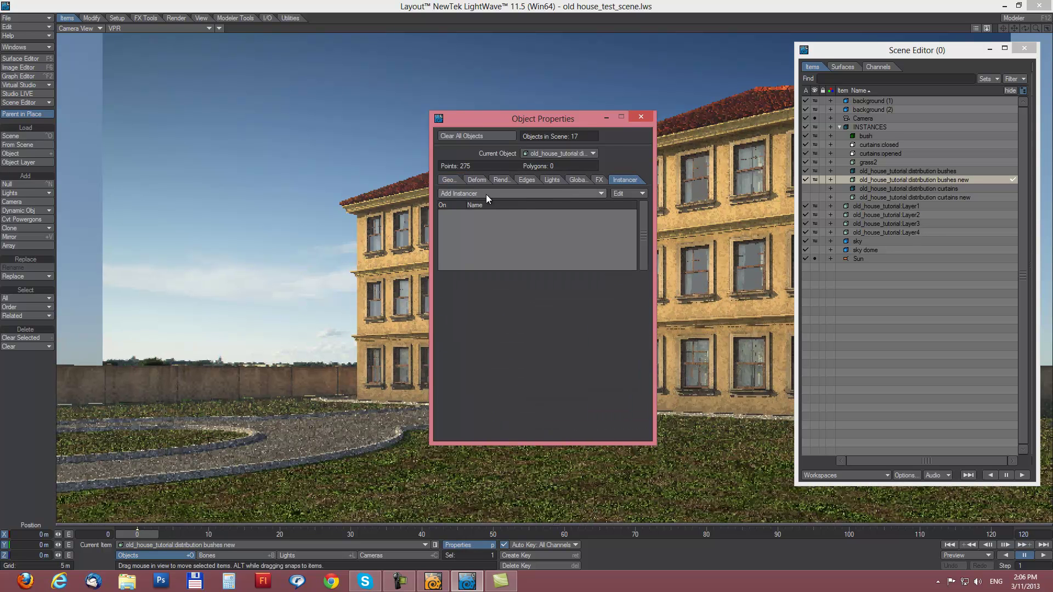
pyautogui.click(488, 193)
pyautogui.doubleClick(492, 216)
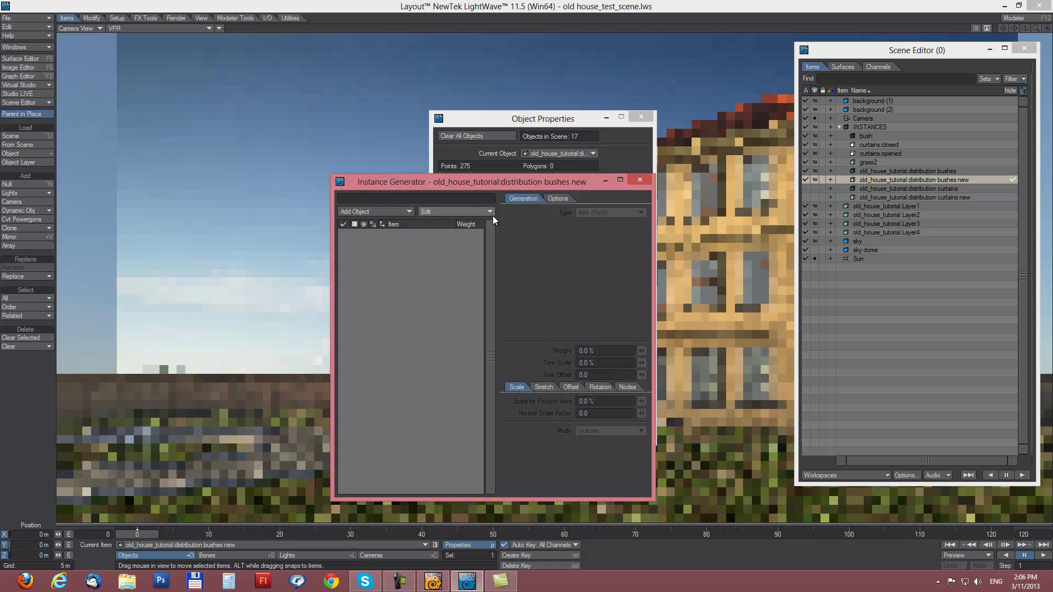
pyautogui.moveTo(492, 183); pyautogui.dragTo(545, 136)
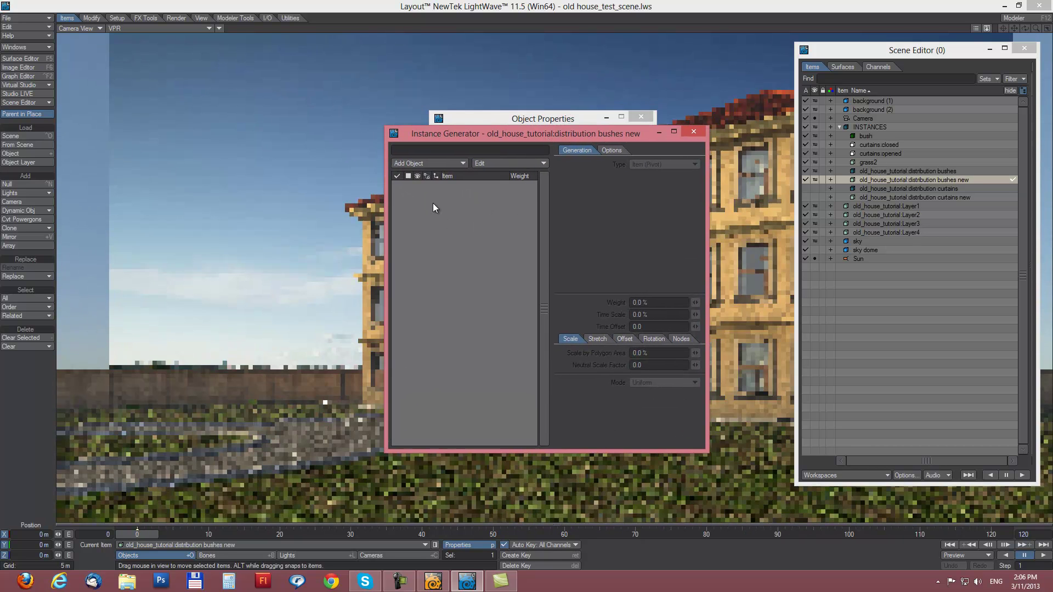
pyautogui.click(424, 163)
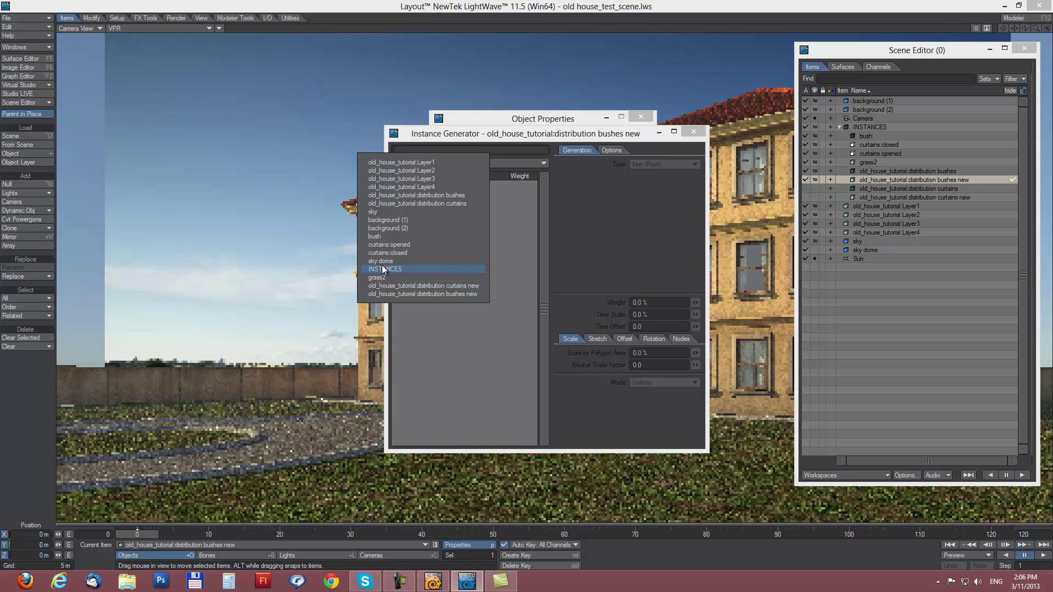
pyautogui.click(381, 237)
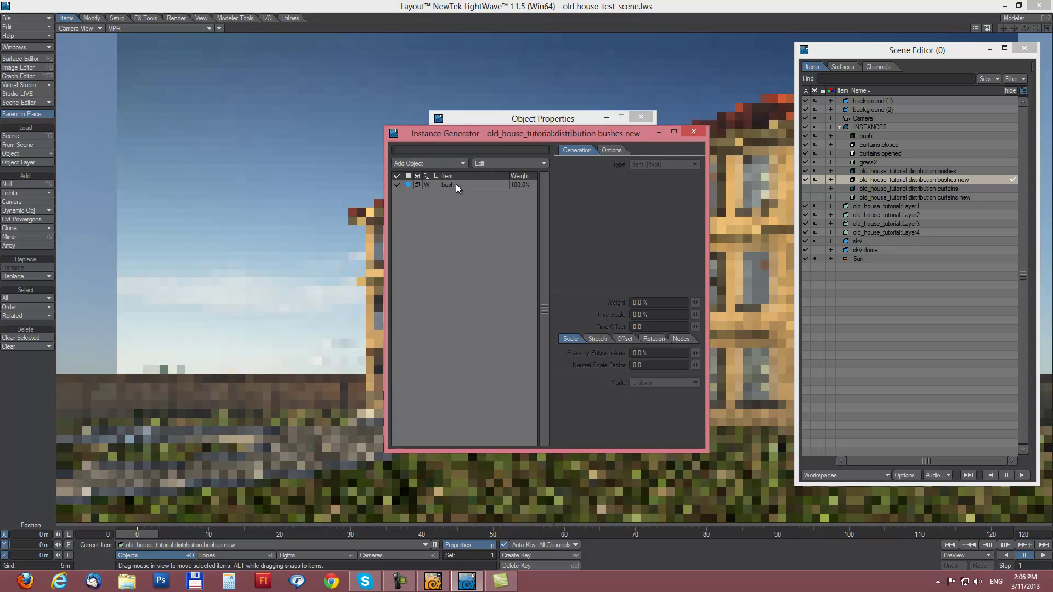
# Set the bush instances' generation type to Points, keeping the camera view uncovered.
pyautogui.click(456, 184)
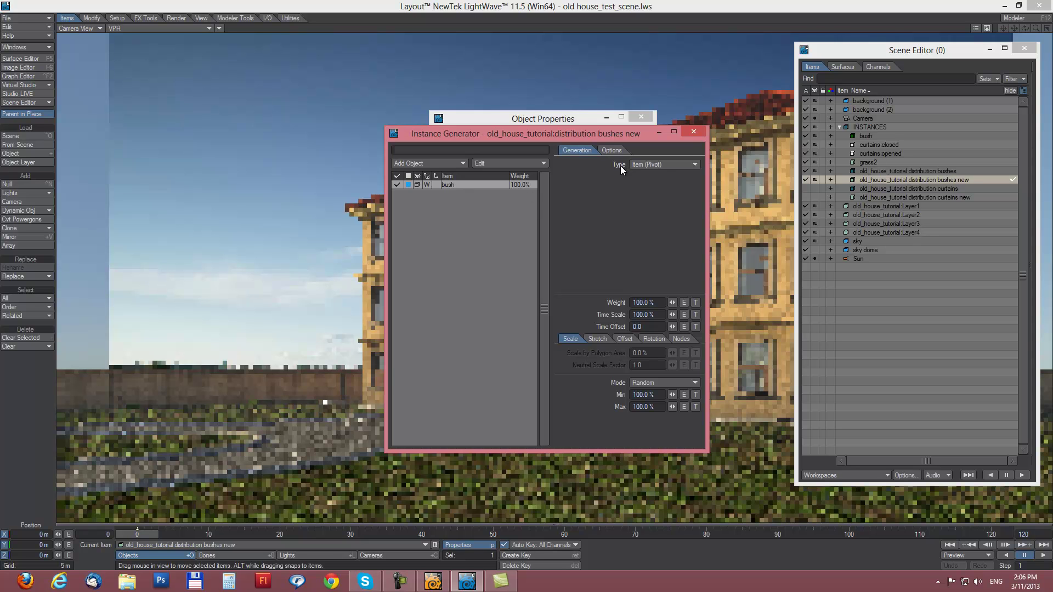
pyautogui.click(662, 164)
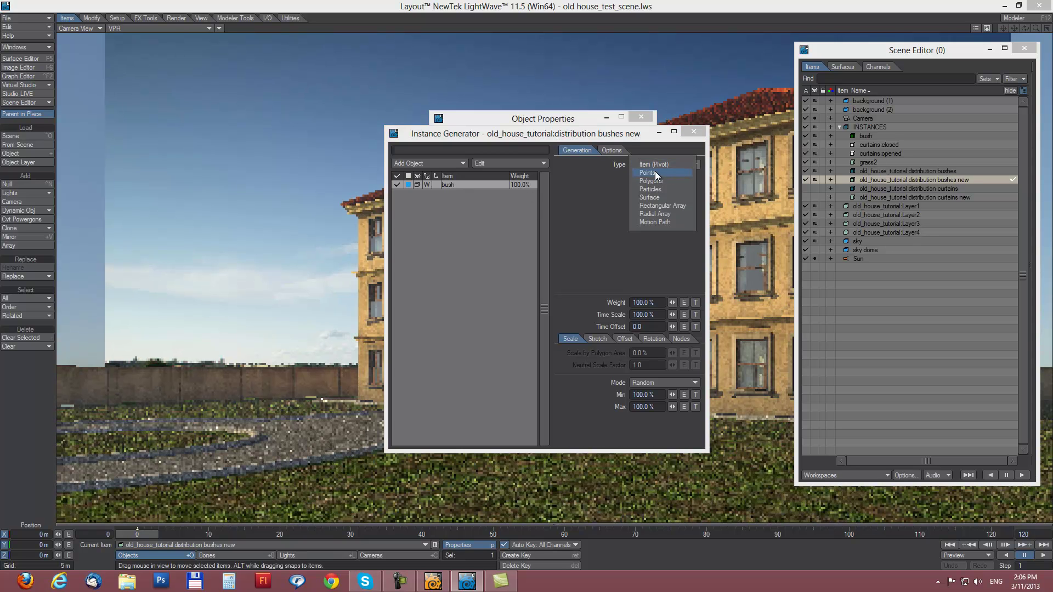
pyautogui.click(655, 172)
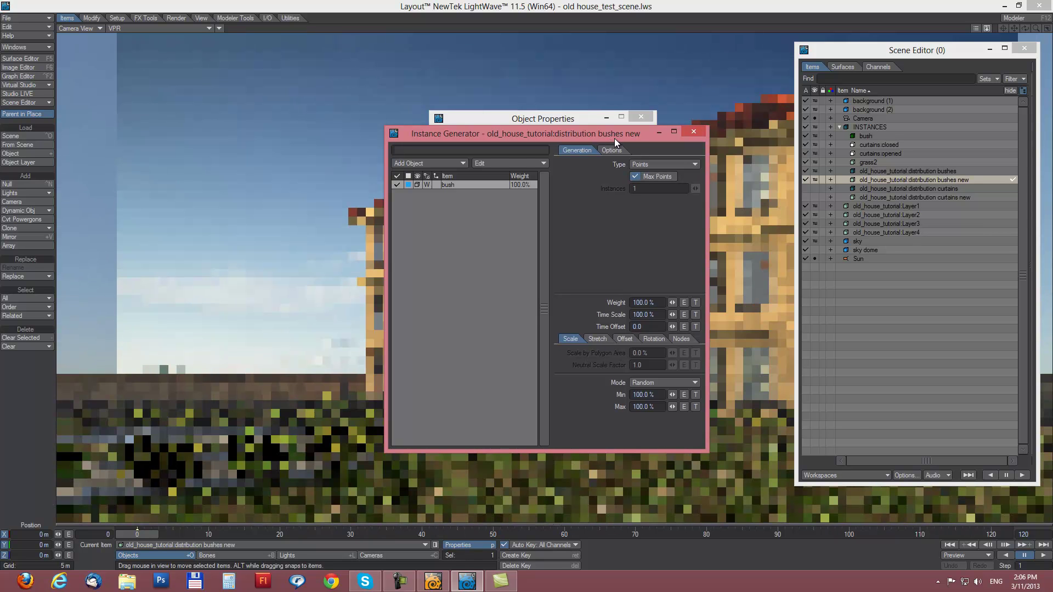
pyautogui.moveTo(614, 138); pyautogui.dragTo(757, 137)
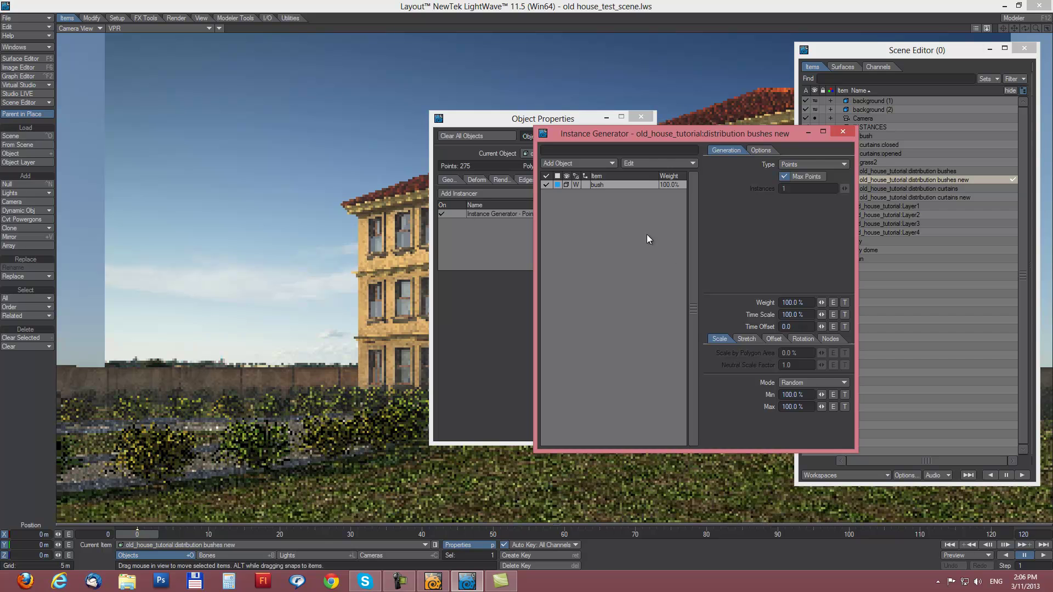
pyautogui.moveTo(705, 132); pyautogui.dragTo(642, 93)
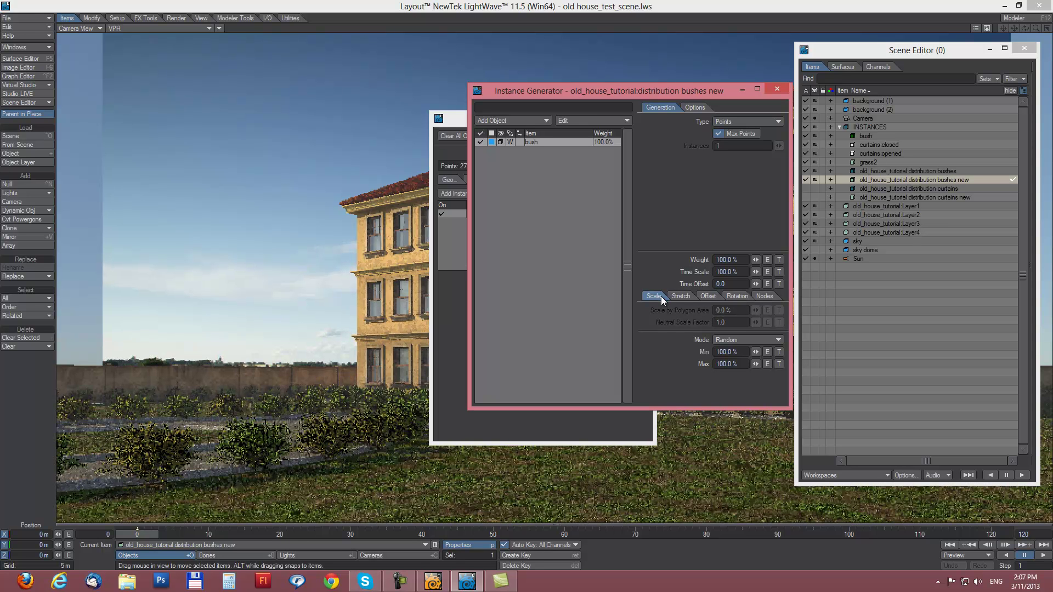
# Set the bush instances' random scale to a minimum of 90% and a maximum of 110%.
pyautogui.click(738, 349)
pyautogui.write('90')
pyautogui.click(730, 364)
pyautogui.write('110')
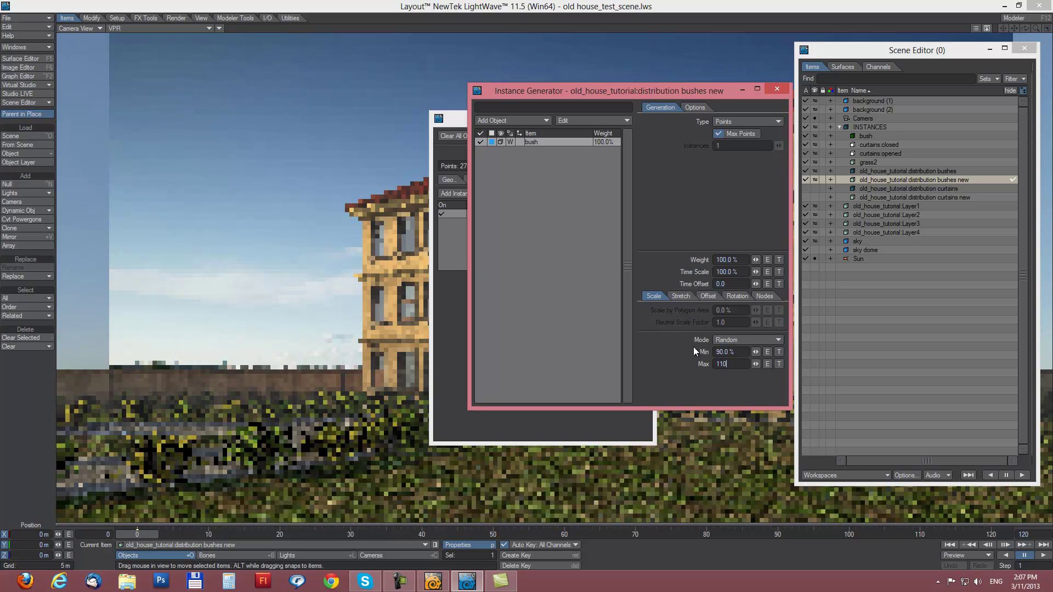
# Set the bush instances' random rotation to a maximum heading of 360° and close the instancing and object property windows.
pyautogui.click(735, 297)
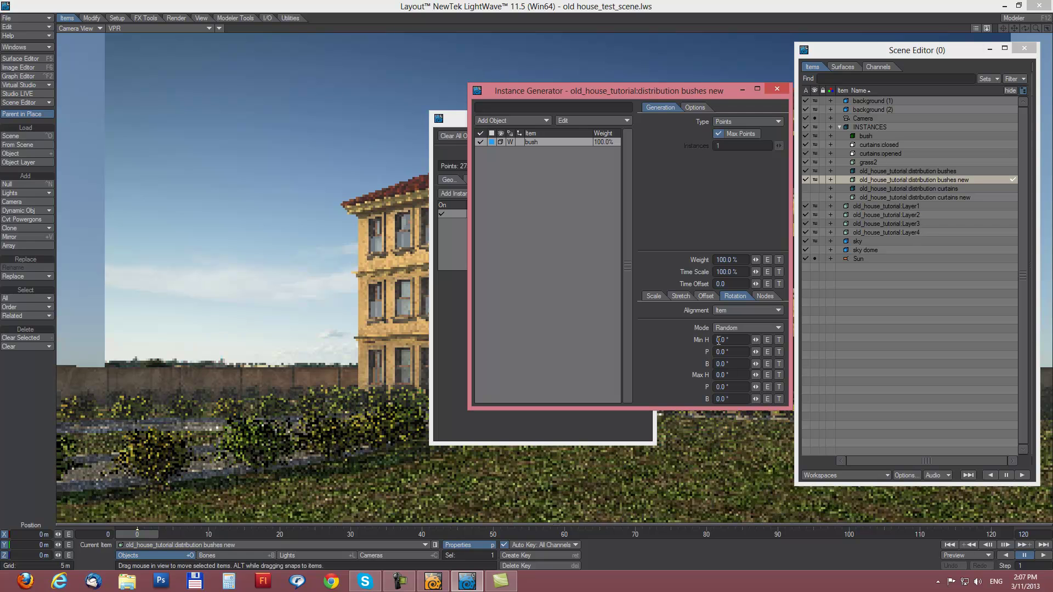
pyautogui.click(729, 375)
pyautogui.write('360')
pyautogui.press('Tab')
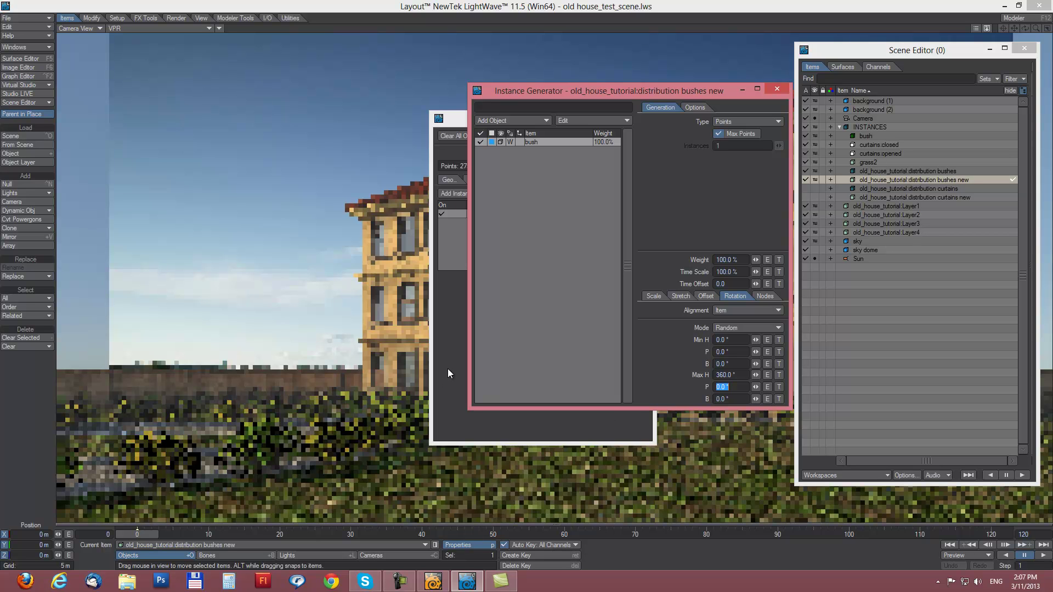
pyautogui.click(777, 89)
pyautogui.click(644, 116)
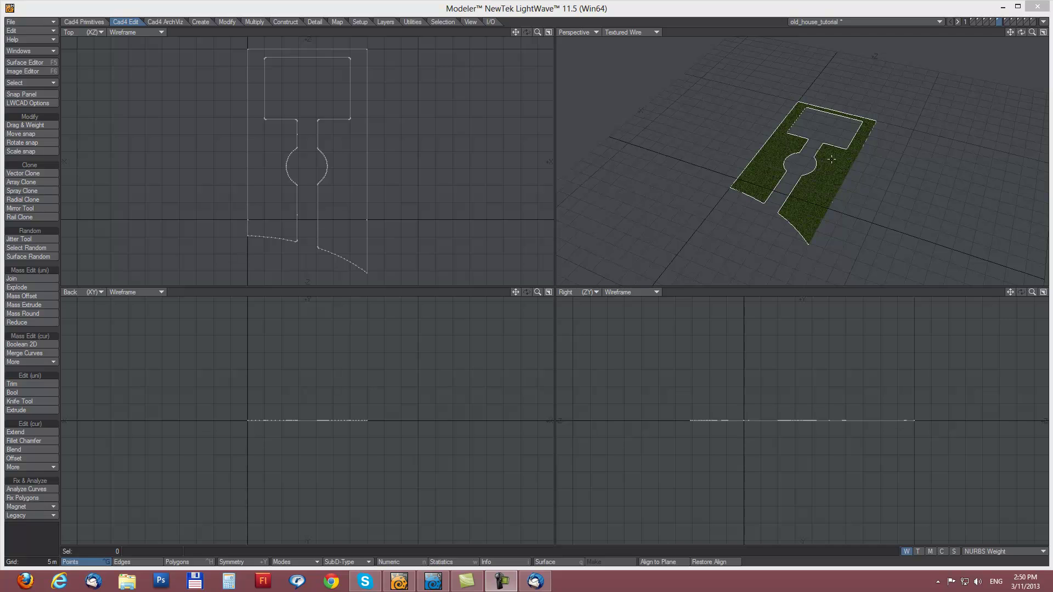
# Select the lawn polygon in Modeler's maximized Top view and assign it the grass surface as the default.
pyautogui.keyDown('alt'); pyautogui.moveTo(832, 168); pyautogui.dragTo(789, 149); pyautogui.keyUp('alt')
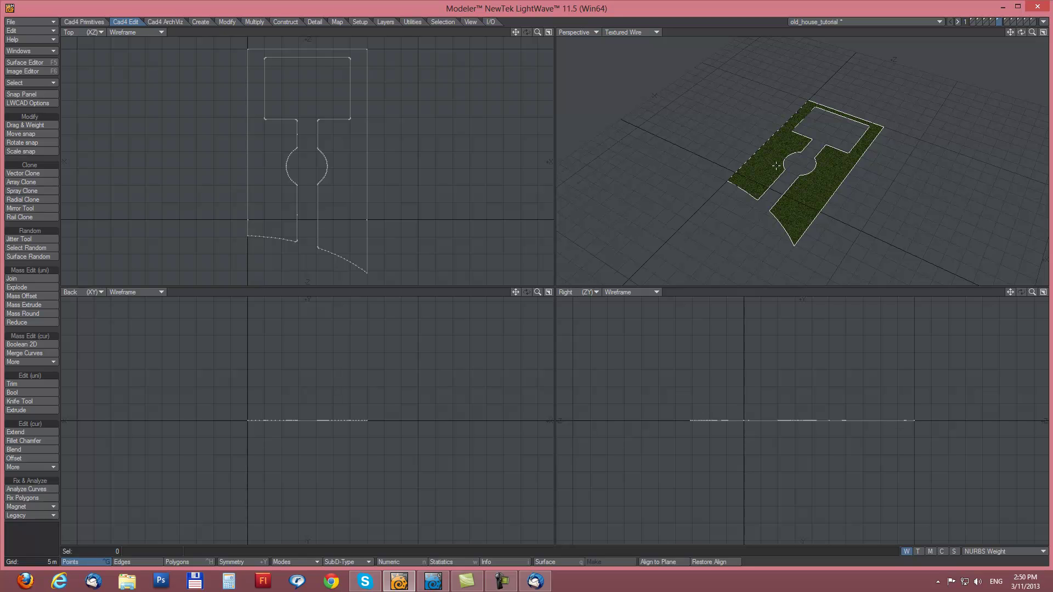
pyautogui.hotkey('ctrl', 'h')
pyautogui.click(548, 32)
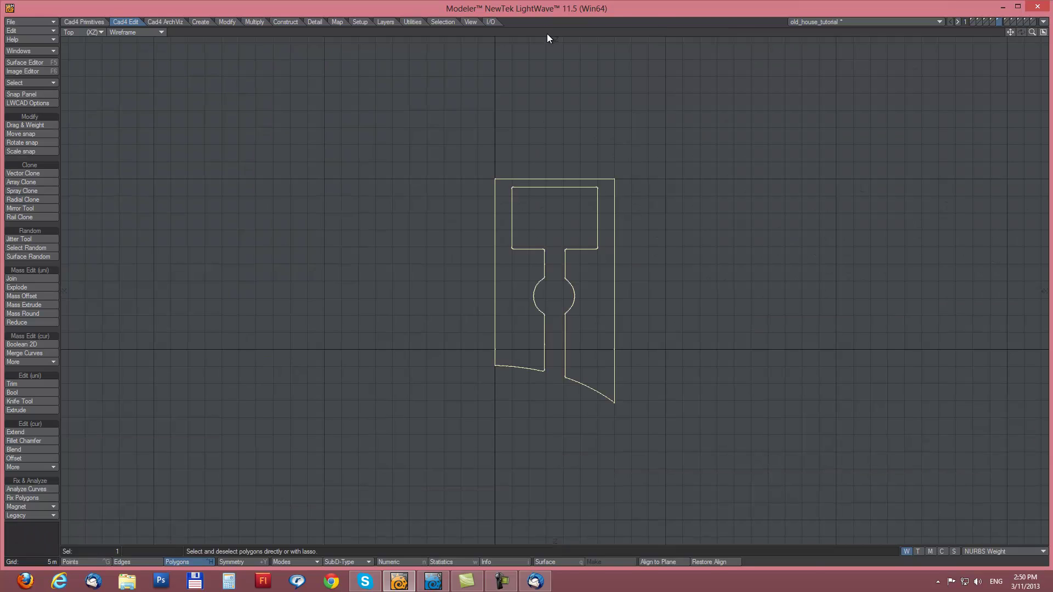
pyautogui.keyDown('alt'); pyautogui.moveTo(614, 206); pyautogui.dragTo(486, 208); pyautogui.keyUp('alt')
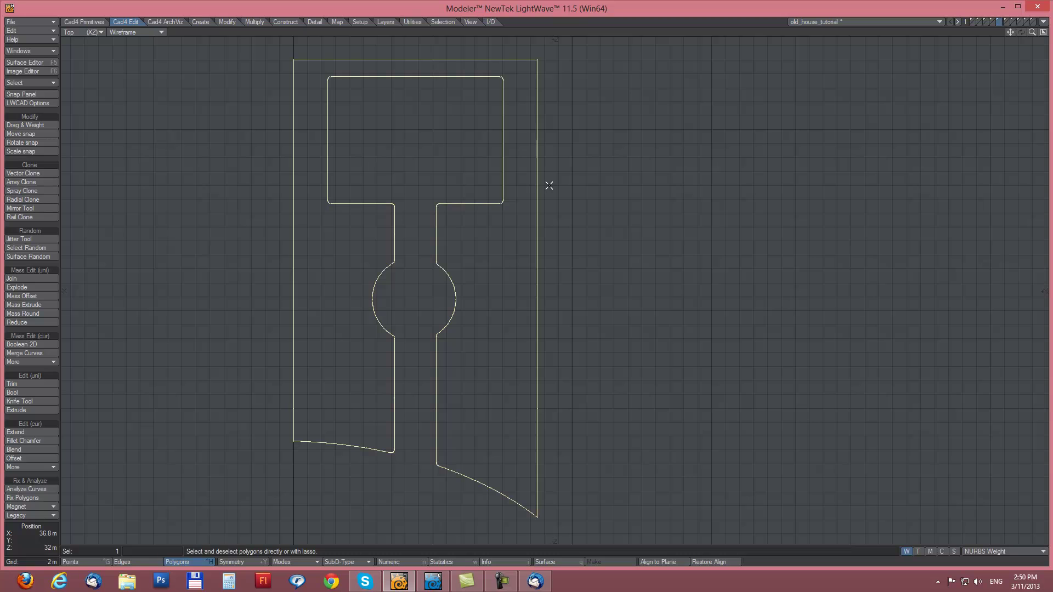
pyautogui.press('q')
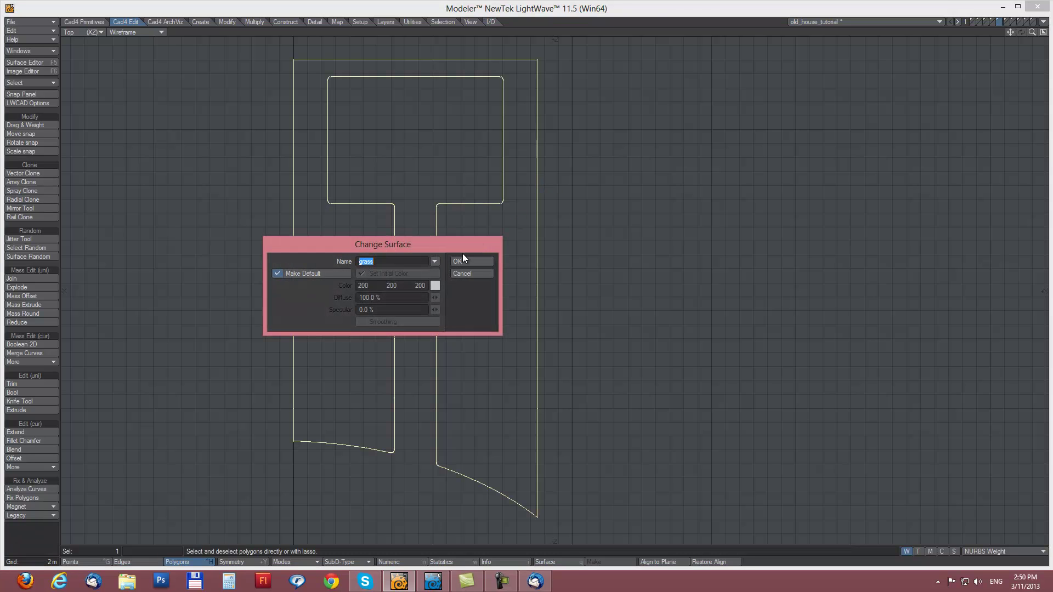
pyautogui.click(456, 258)
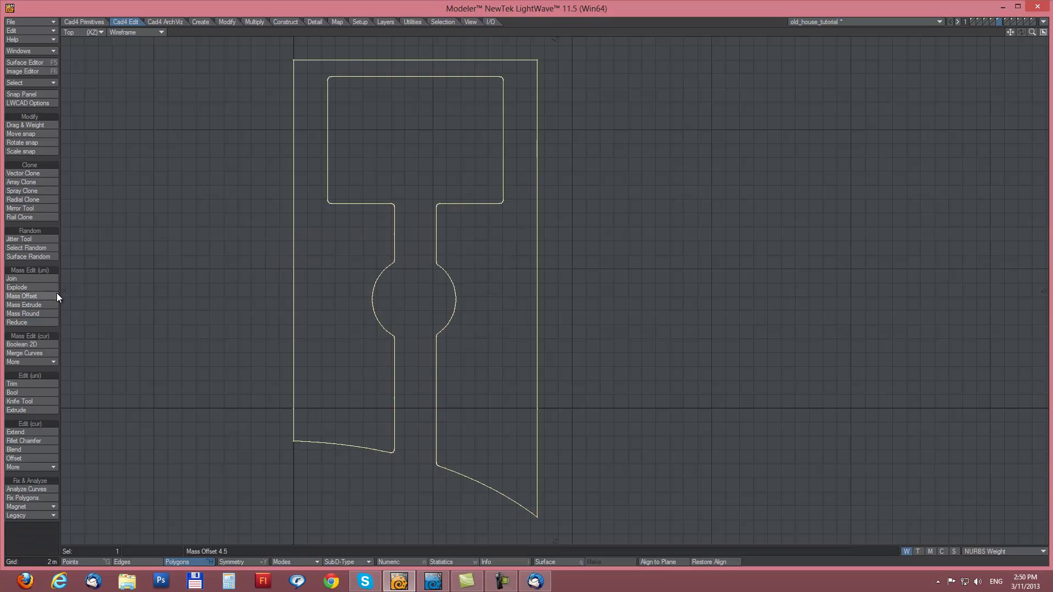
# Mass Offset the lawn polygon by -300 mm on a single side and return to the four-view layout.
pyautogui.click(30, 296)
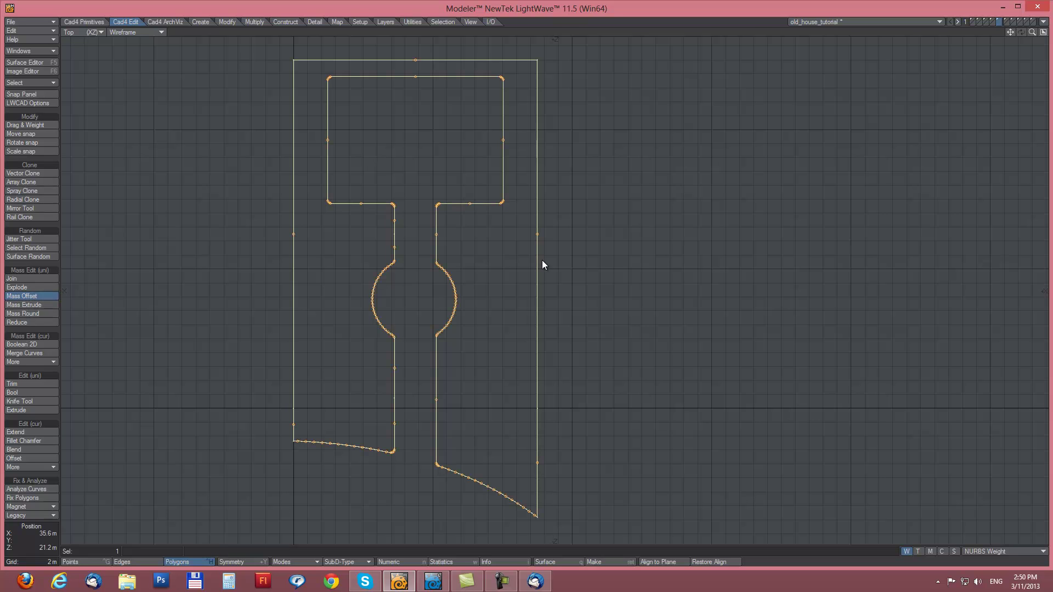
pyautogui.scroll(3, 452, 218)
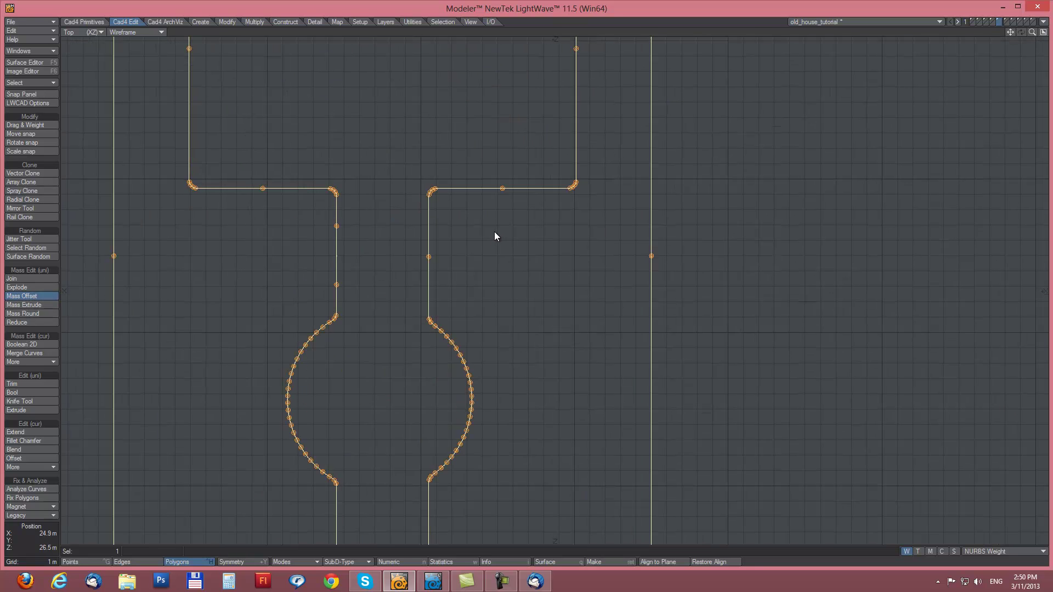
pyautogui.click(495, 232)
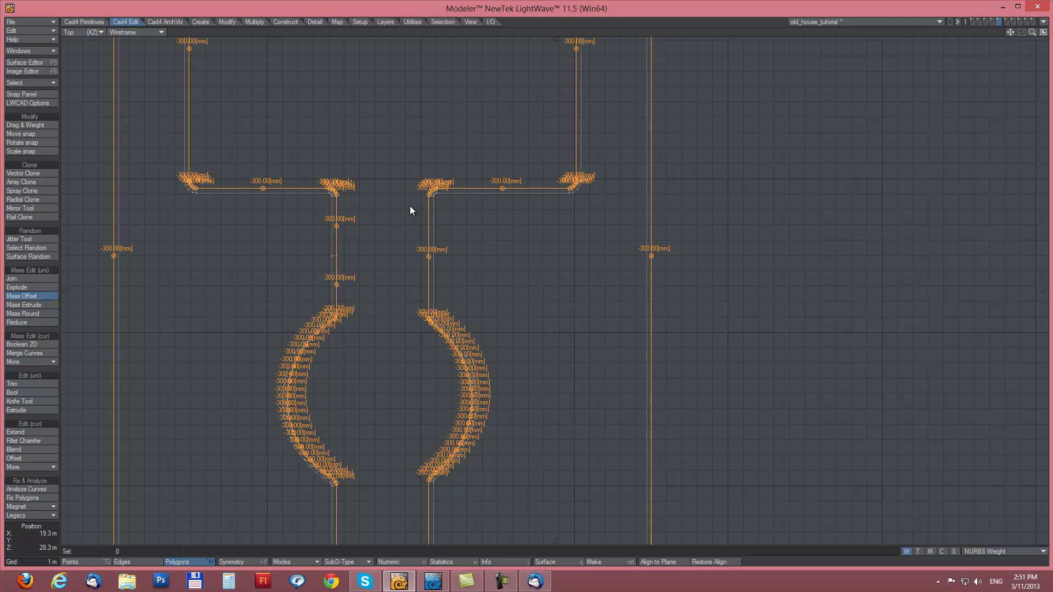
pyautogui.press('n')
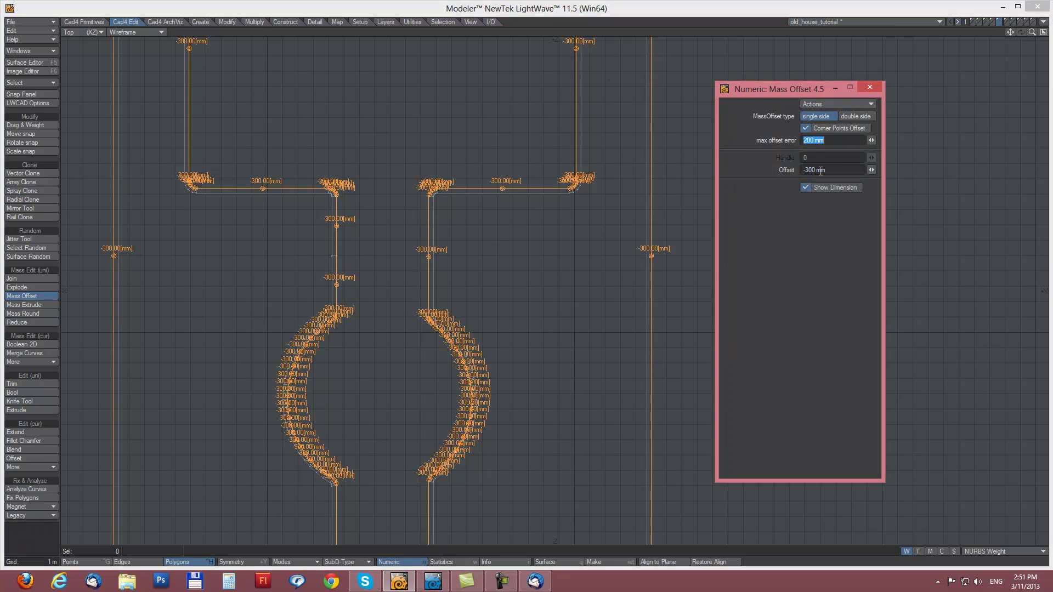
pyautogui.click(810, 170)
pyautogui.click(871, 88)
pyautogui.press('space')
pyautogui.press('KP_0')
pyautogui.press('a')
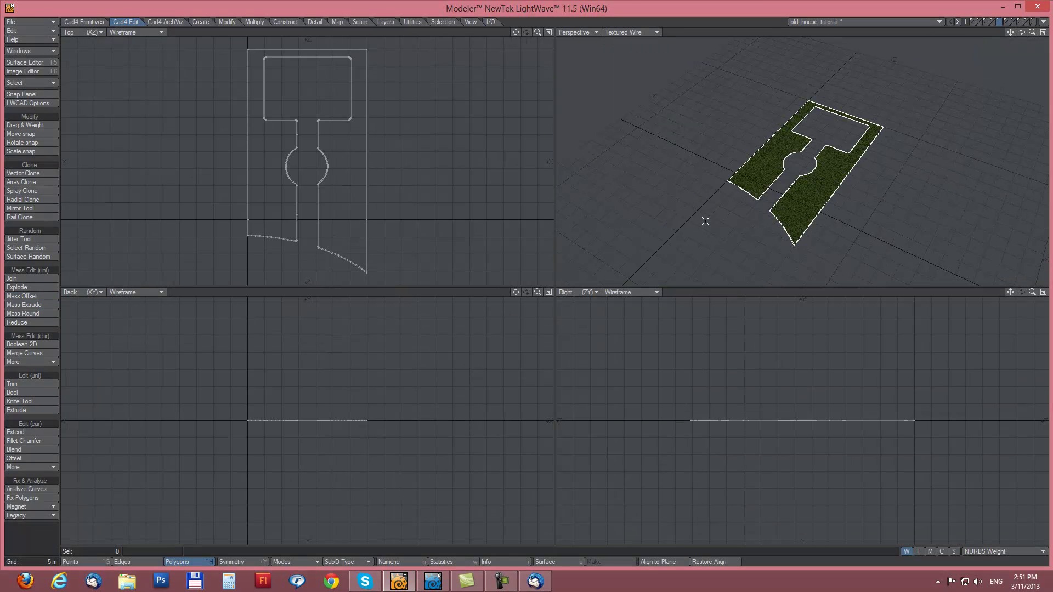
# Assign the grass instance surface to the inset lawn polygon and make it the default.
pyautogui.scroll(3, 847, 174)
pyautogui.click(834, 185)
pyautogui.press('q')
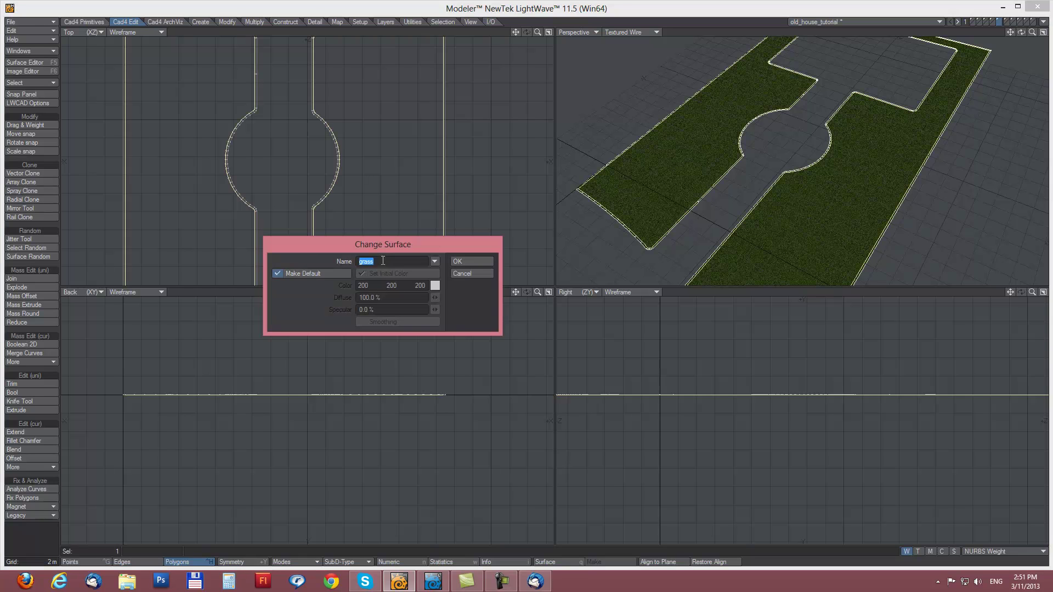
pyautogui.click(435, 261)
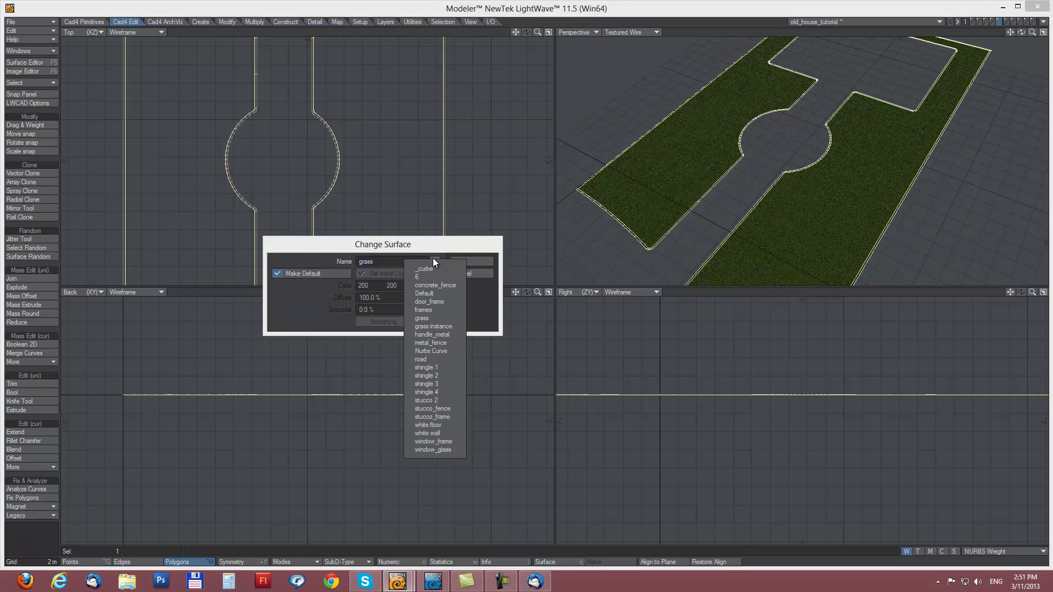
pyautogui.click(429, 327)
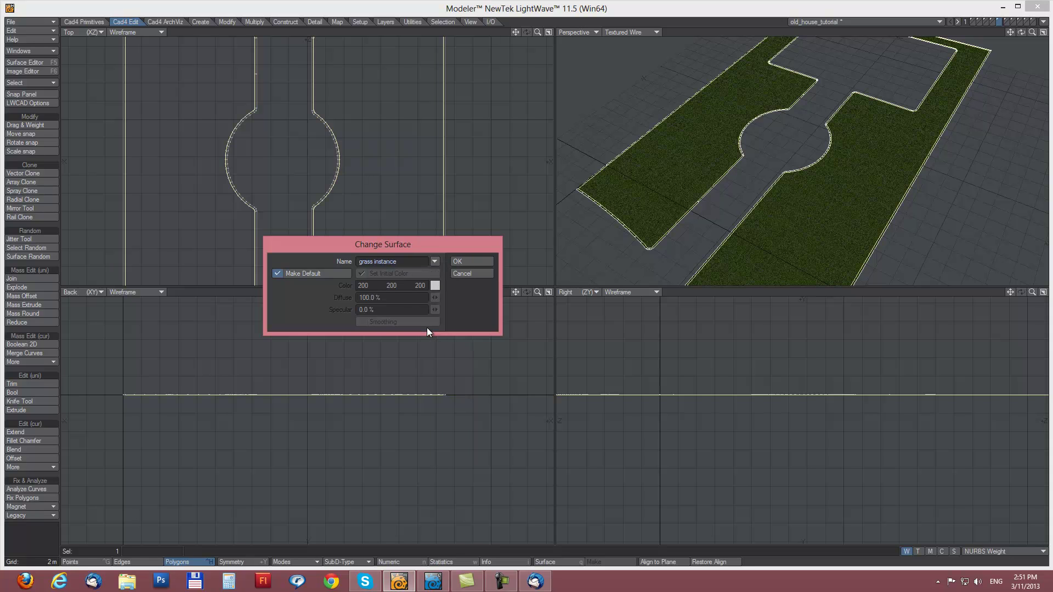
pyautogui.click(469, 262)
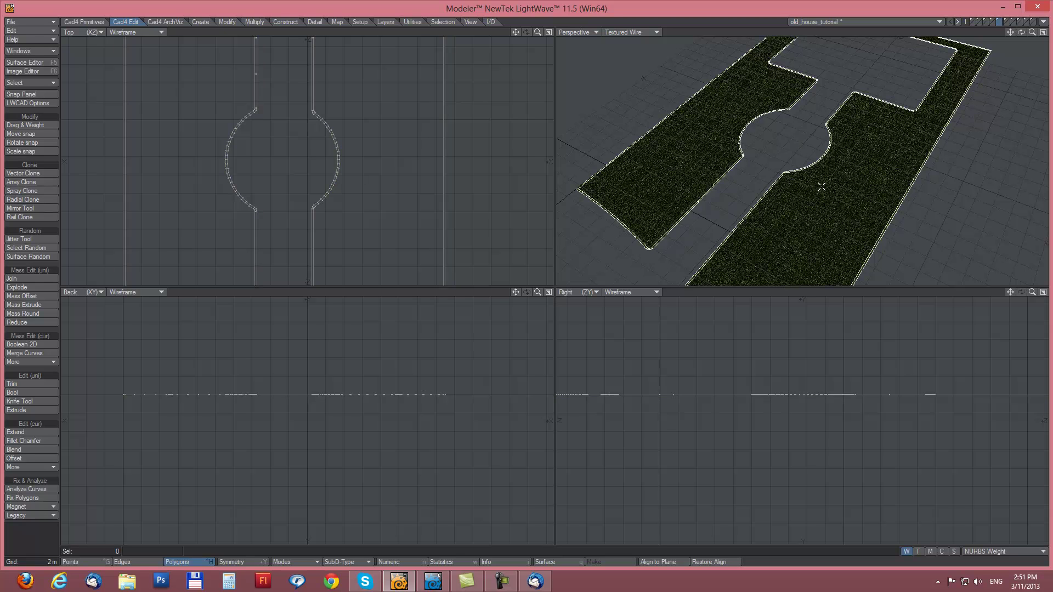
# Select the inset lawn polygon and slice it across its upper end with a wide Rectangle in slice mode in the maximized Top view.
pyautogui.keyDown('alt'); pyautogui.moveTo(722, 119); pyautogui.dragTo(874, 193); pyautogui.keyUp('alt')
pyautogui.click(867, 187)
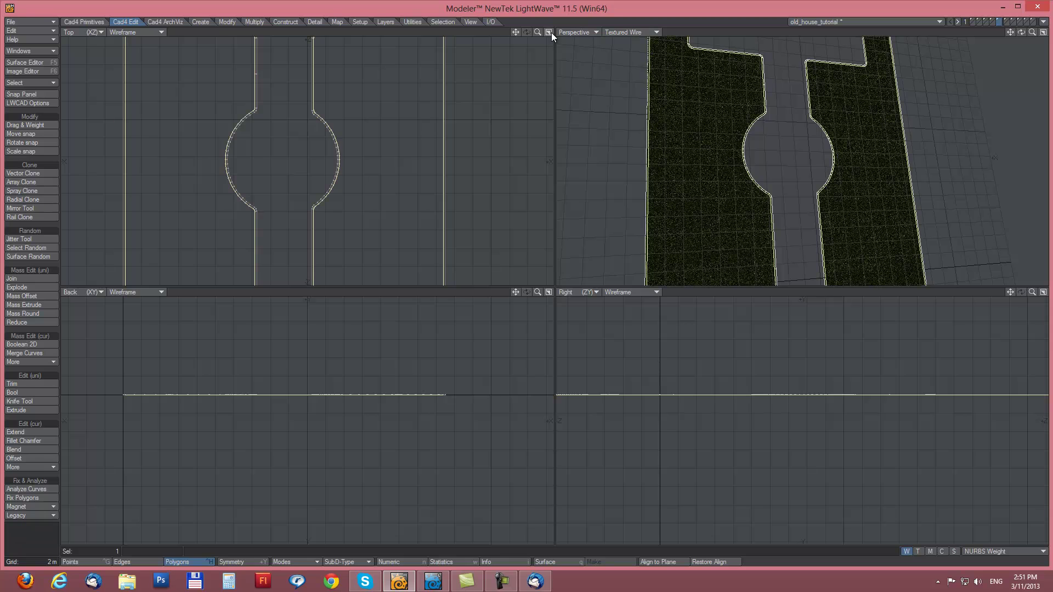
pyautogui.click(548, 32)
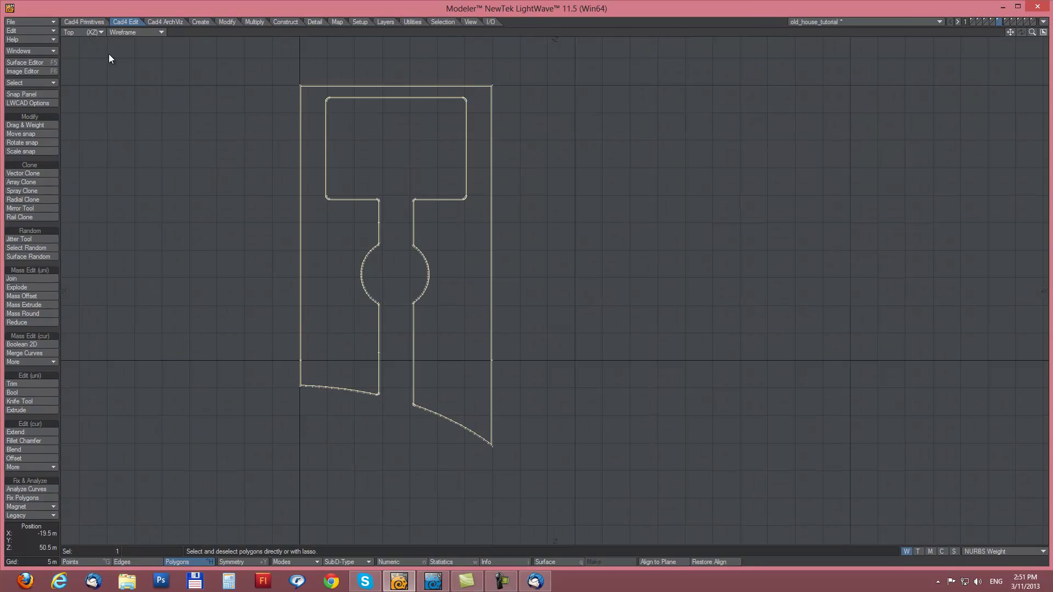
pyautogui.click(72, 21)
pyautogui.click(28, 173)
pyautogui.press('n')
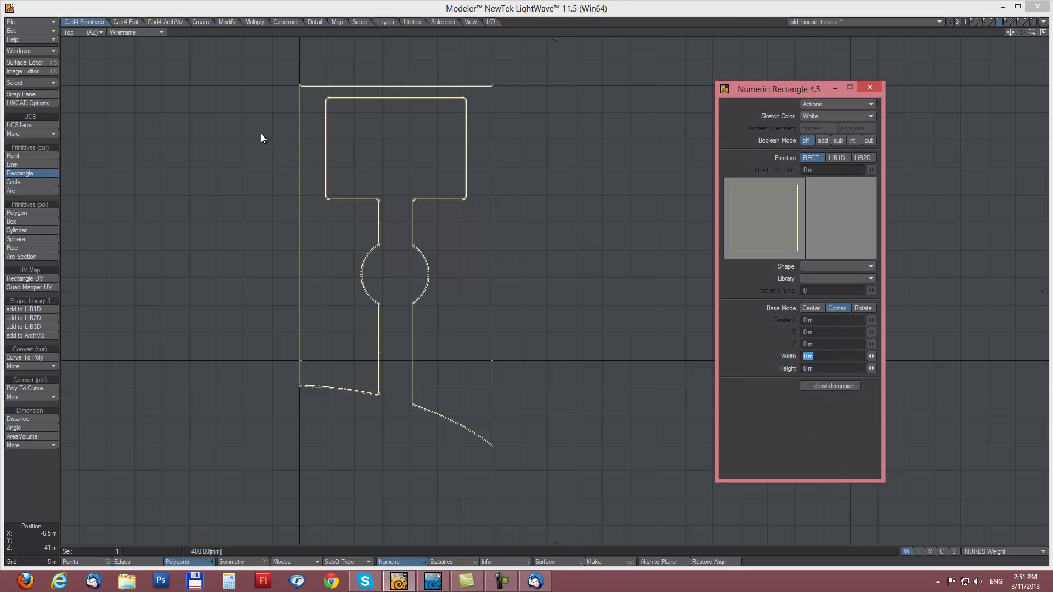
pyautogui.moveTo(246, 105); pyautogui.dragTo(558, 156)
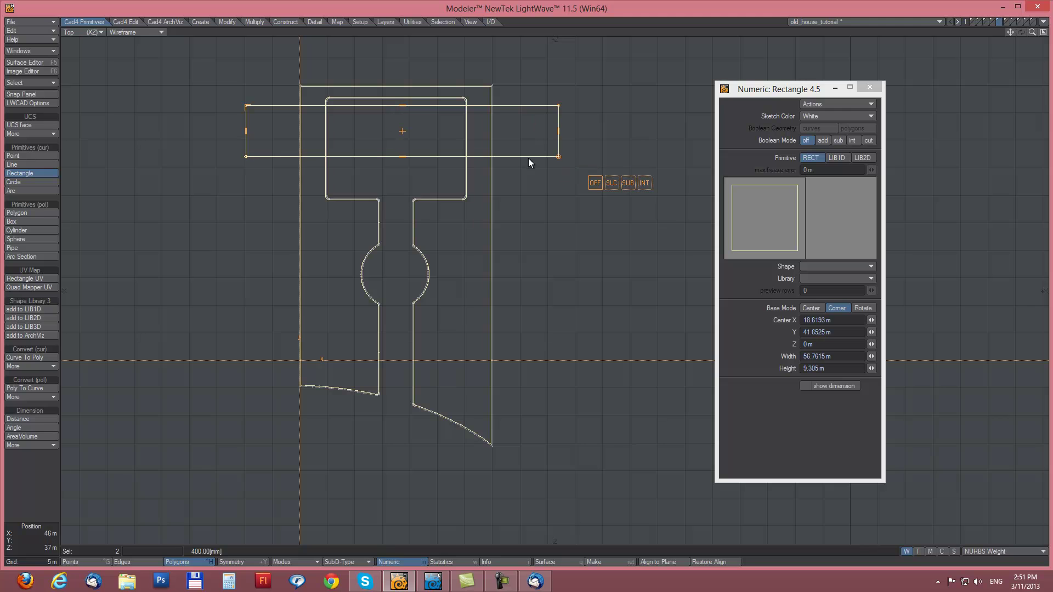
pyautogui.click(613, 184)
pyautogui.moveTo(411, 154)
pyautogui.mouseDown()
pyautogui.moveTo(392, 147)
pyautogui.moveTo(399, 126)
pyautogui.mouseUp()
pyautogui.rightClick(399, 128)
# Slice the rest of the lawn into horizontal strips with a series of wide rectangles down to its curved lower edge.
pyautogui.moveTo(252, 145); pyautogui.dragTo(547, 169)
pyautogui.rightClick(547, 169)
pyautogui.moveTo(262, 185)
pyautogui.mouseDown()
pyautogui.moveTo(506, 190)
pyautogui.moveTo(544, 204)
pyautogui.moveTo(544, 215)
pyautogui.mouseUp()
pyautogui.rightClick(544, 215)
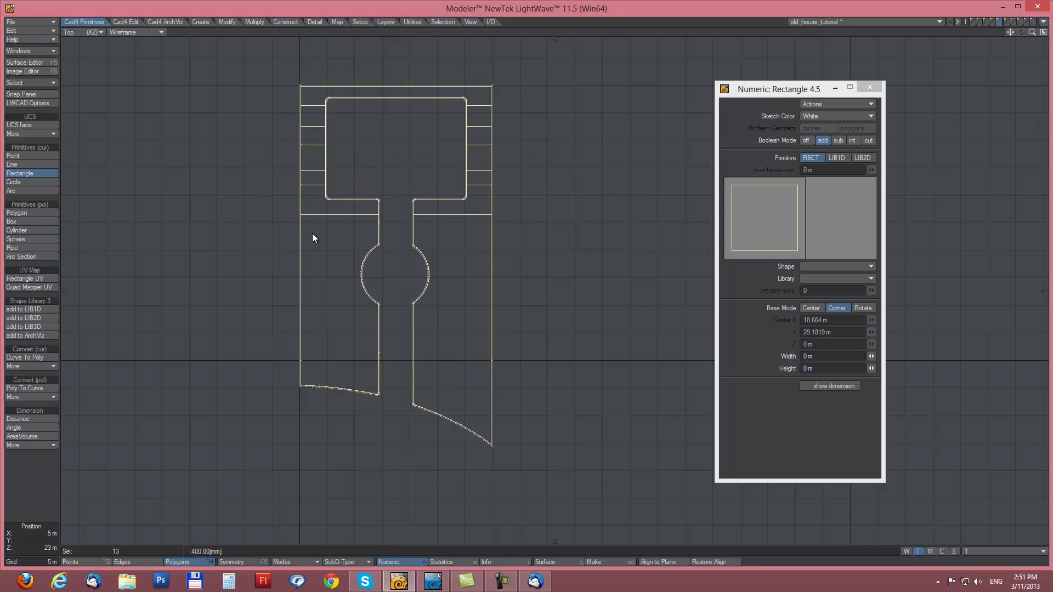
pyautogui.moveTo(289, 235); pyautogui.dragTo(531, 251)
pyautogui.rightClick(532, 254)
pyautogui.moveTo(272, 274); pyautogui.dragTo(535, 294)
pyautogui.rightClick(535, 294)
pyautogui.moveTo(239, 312); pyautogui.dragTo(572, 339)
pyautogui.rightClick(573, 339)
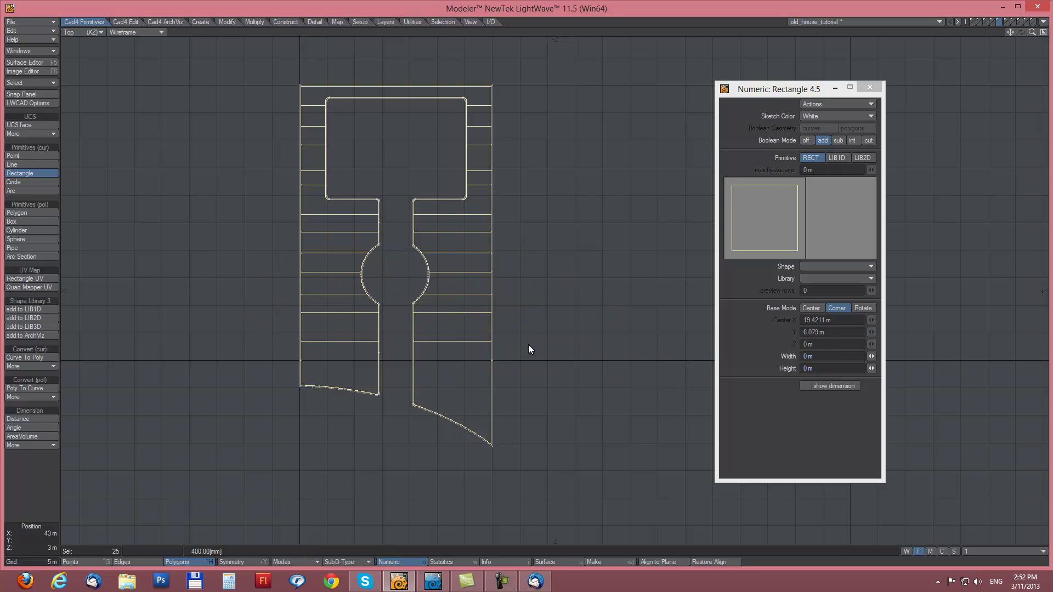
pyautogui.moveTo(266, 360); pyautogui.dragTo(547, 382)
pyautogui.rightClick(546, 383)
pyautogui.moveTo(351, 391); pyautogui.dragTo(528, 412)
pyautogui.rightClick(528, 413)
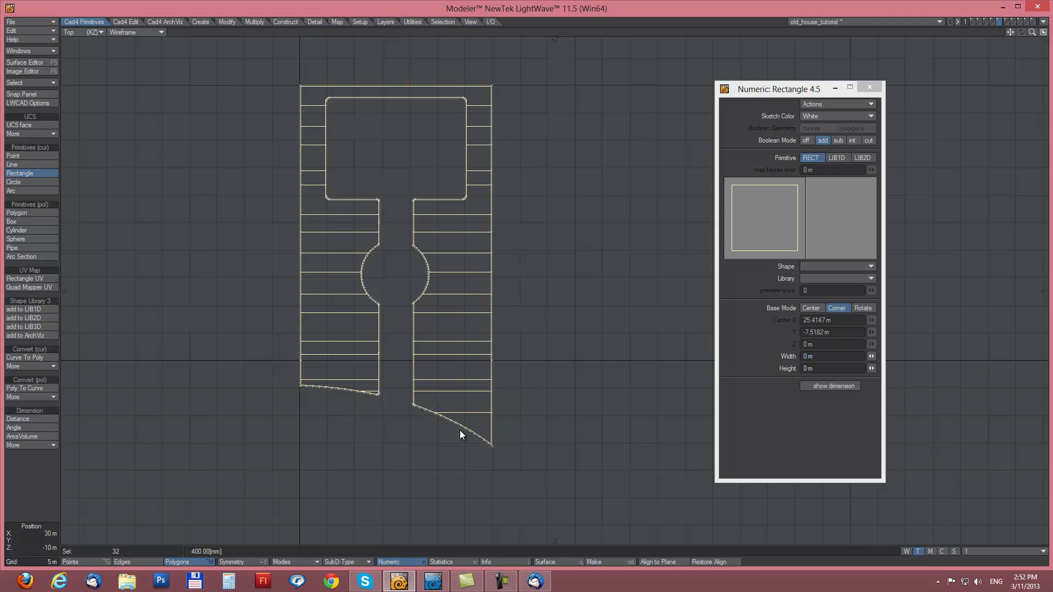
# Slice the lawn strips vertically with tall rectangles, the last about 3.8 m wide and 68 m tall along the lawn's left side.
pyautogui.moveTo(455, 466); pyautogui.dragTo(447, 46)
pyautogui.rightClick(447, 46)
pyautogui.moveTo(354, 55); pyautogui.dragTo(432, 446)
pyautogui.moveTo(354, 250); pyautogui.dragTo(362, 247)
pyautogui.rightClick(362, 244)
pyautogui.moveTo(326, 51); pyautogui.dragTo(347, 426)
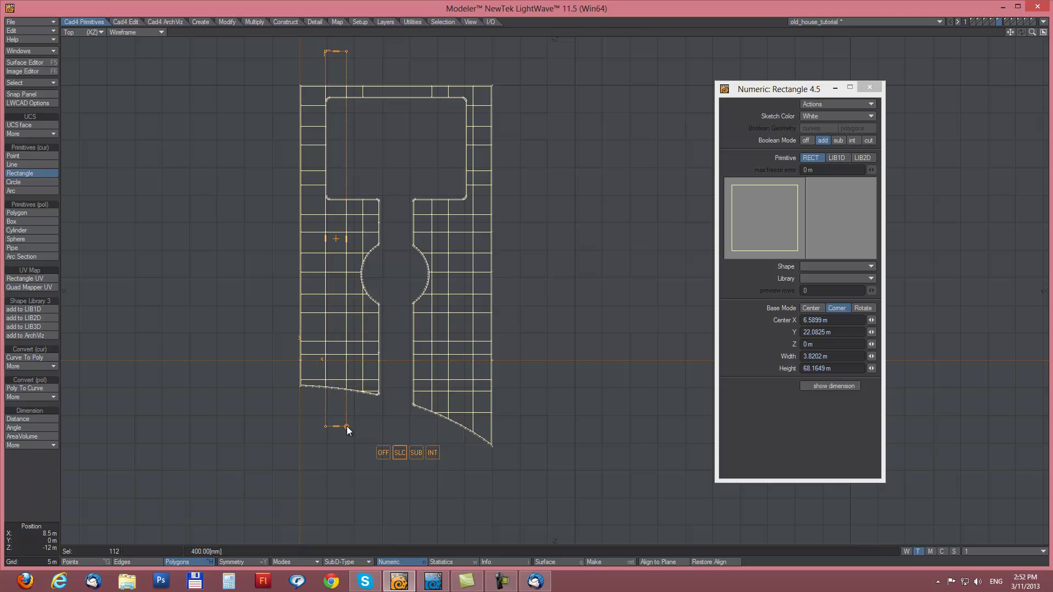
pyautogui.moveTo(330, 243)
pyautogui.mouseDown()
pyautogui.moveTo(320, 235)
pyautogui.moveTo(328, 242)
pyautogui.mouseUp()
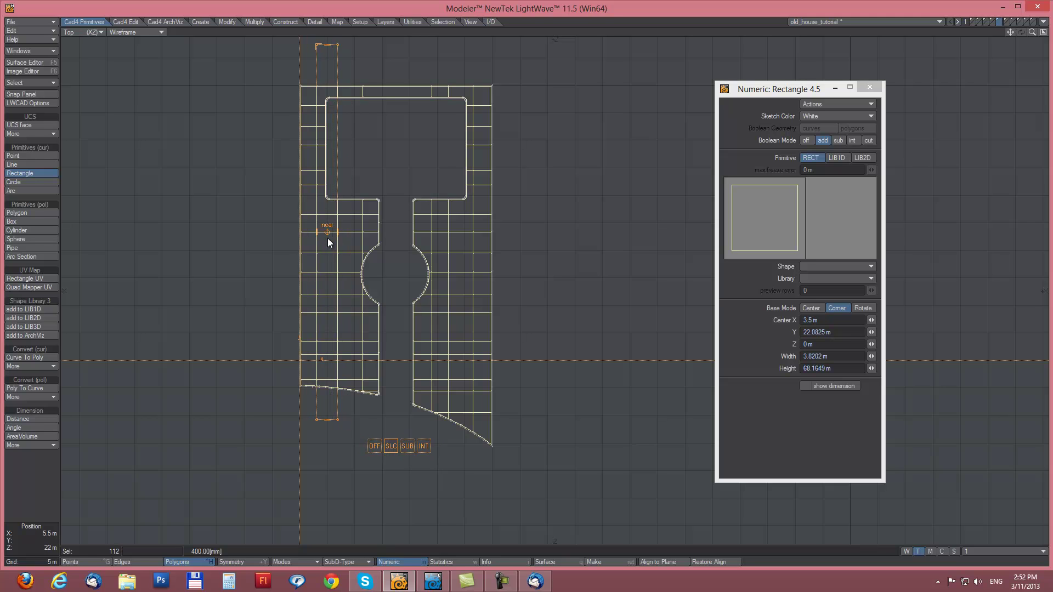
pyautogui.rightClick(327, 249)
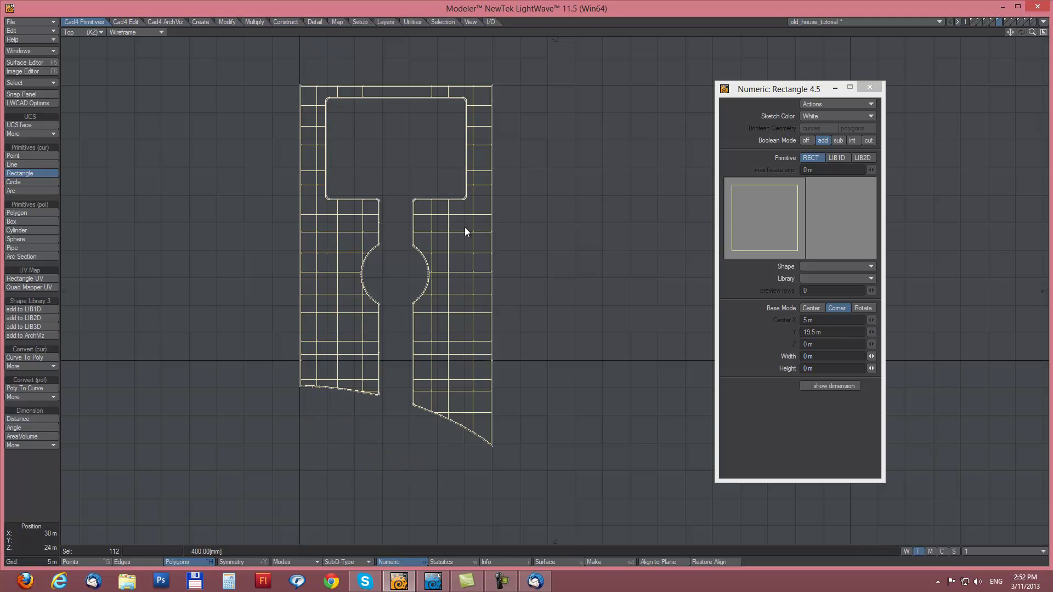
# Finish the Rectangle tool and select the lawn polygons with more than four vertices using Polygon Statistics in the maximized Perspective view.
pyautogui.press('0')
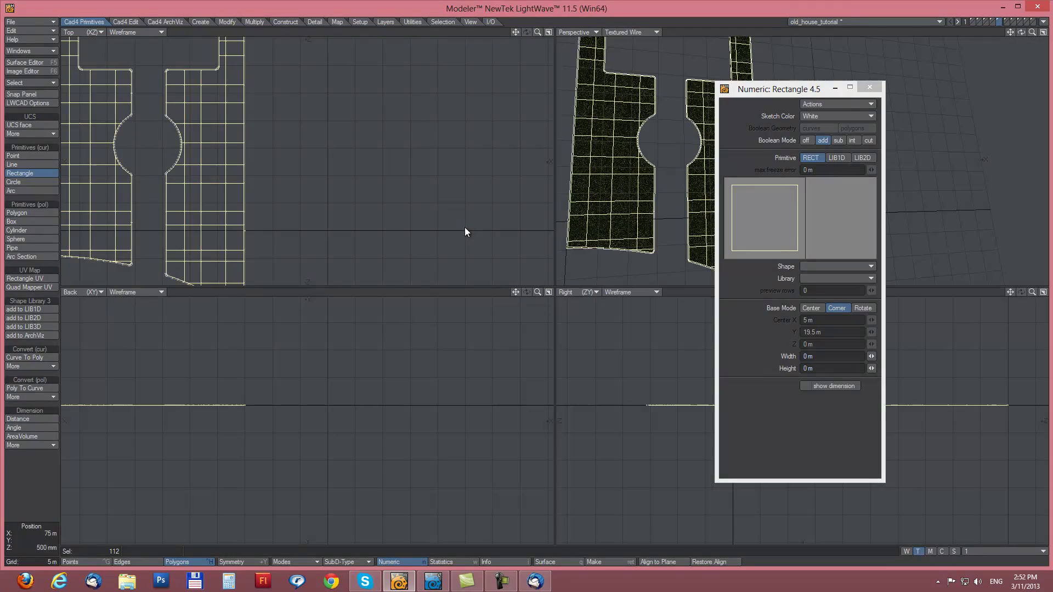
pyautogui.click(869, 88)
pyautogui.press('0')
pyautogui.keyDown('alt'); pyautogui.moveTo(854, 231); pyautogui.dragTo(510, 395); pyautogui.keyUp('alt')
pyautogui.press('space')
pyautogui.click(27, 541)
pyautogui.press('w')
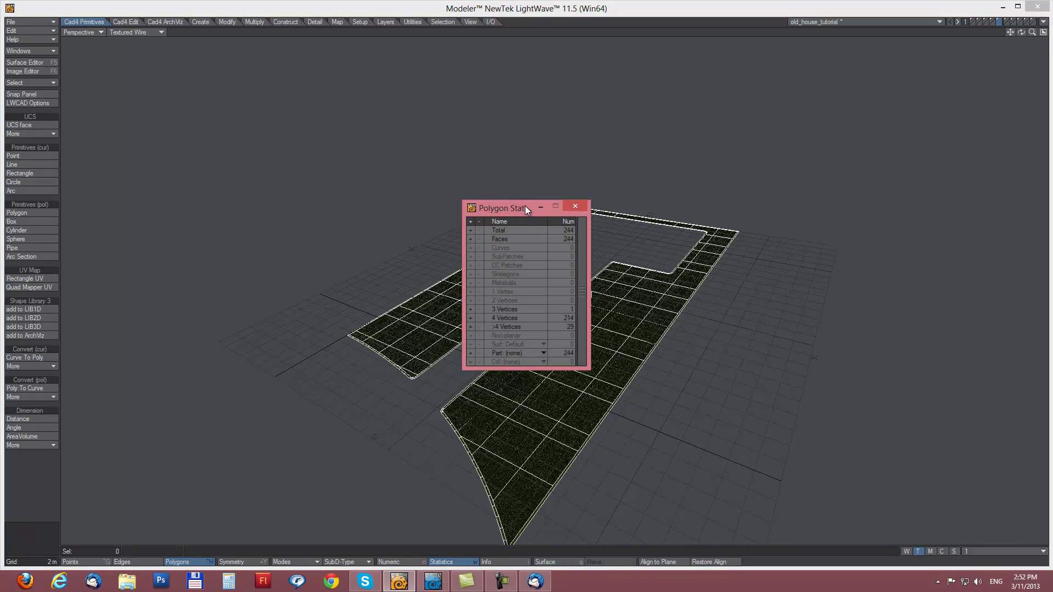
pyautogui.moveTo(525, 206); pyautogui.dragTo(478, 146)
pyautogui.moveTo(542, 310); pyautogui.dragTo(618, 378)
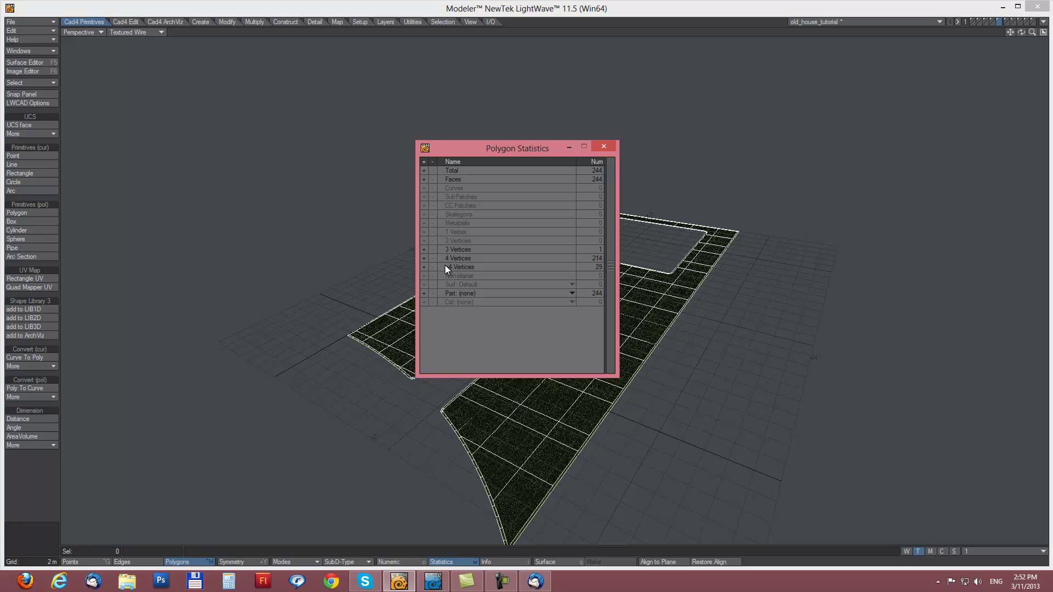
pyautogui.click(423, 267)
pyautogui.click(603, 148)
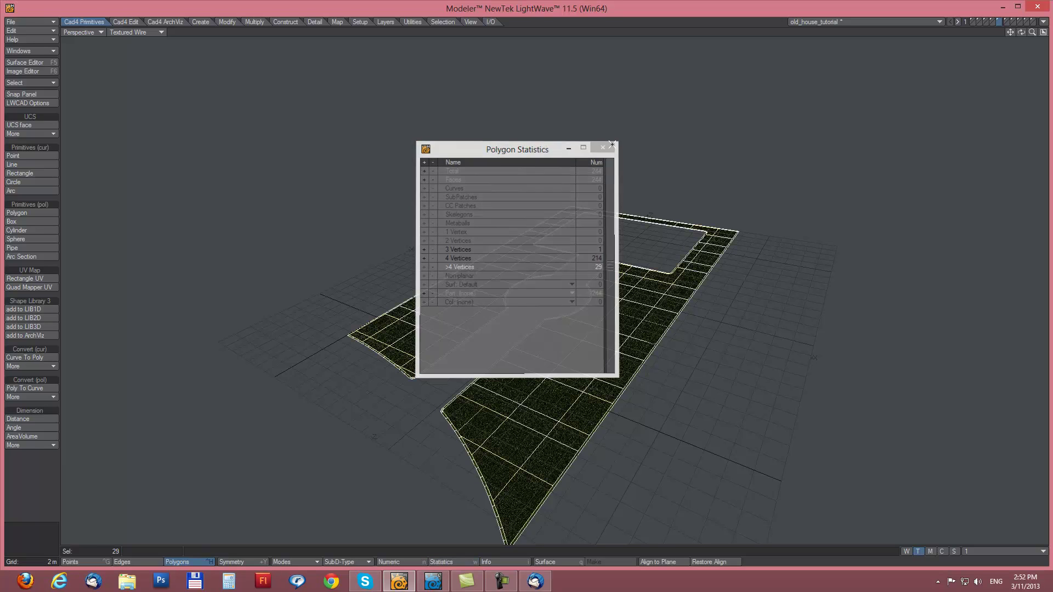
# Triangulate the selected lawn polygons that have more than four vertices.
pyautogui.keyDown('alt'); pyautogui.moveTo(481, 341); pyautogui.dragTo(629, 456); pyautogui.keyUp('alt')
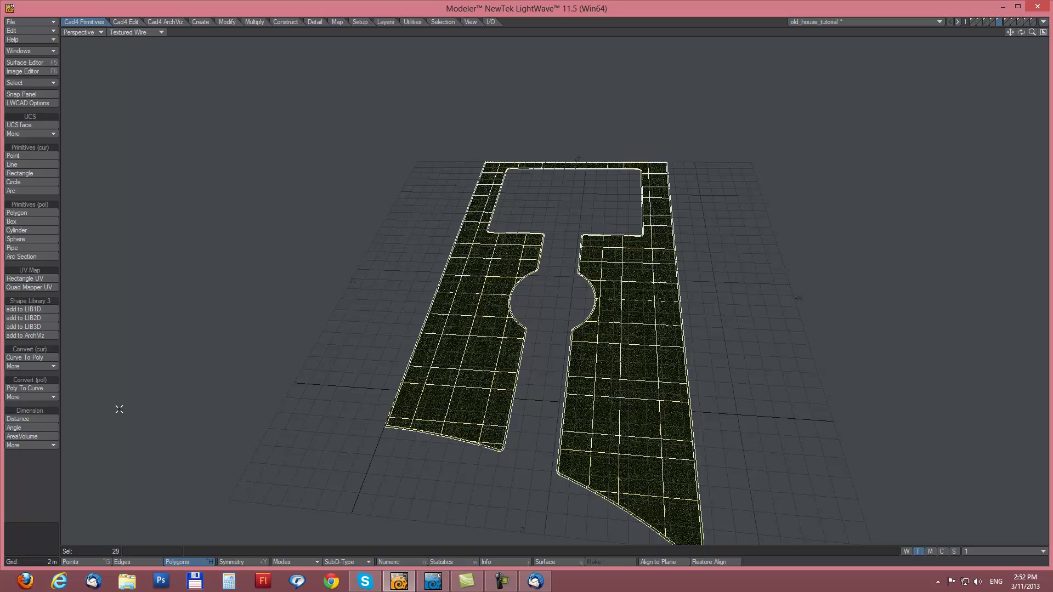
pyautogui.click(41, 399)
pyautogui.click(50, 407)
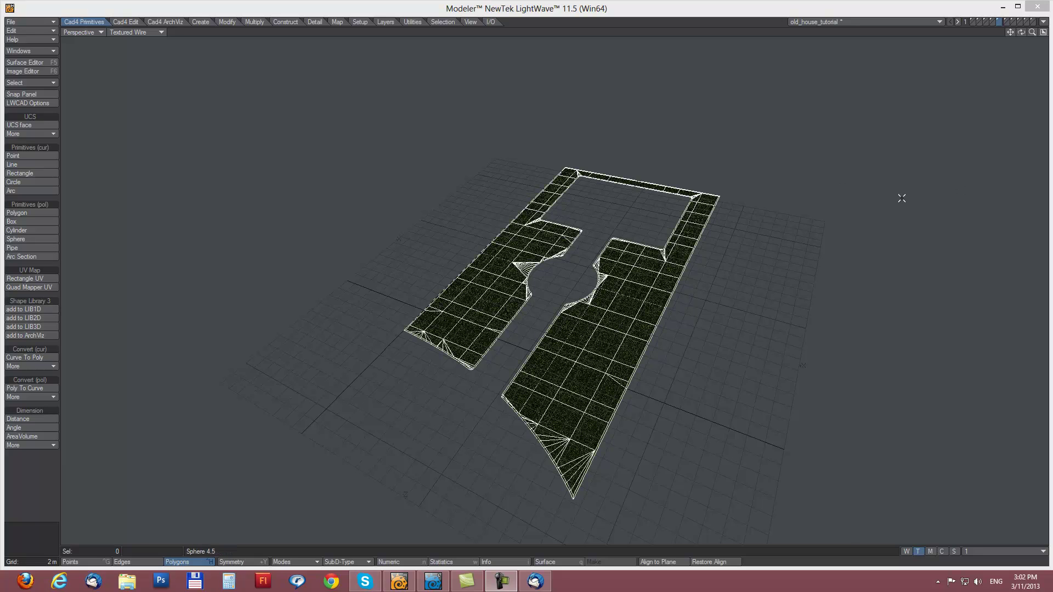
# Cut the subdivided lawn polygons from their layer and switch to layer 1.
pyautogui.click(576, 161)
pyautogui.hotkey('ctrl', 'x')
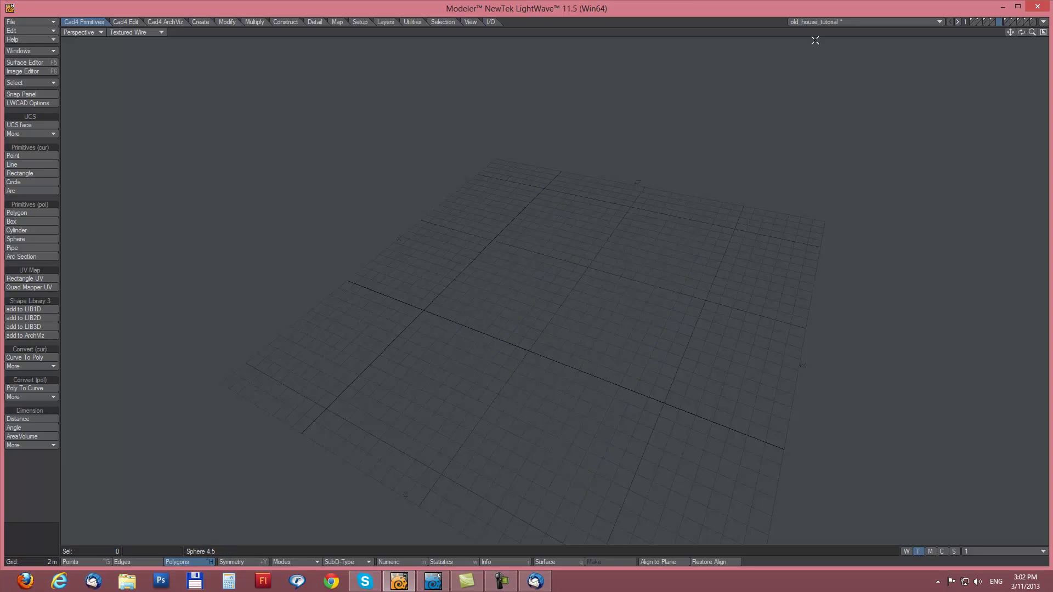
pyautogui.press('1')
pyautogui.keyDown('alt'); pyautogui.moveTo(776, 334); pyautogui.dragTo(616, 198); pyautogui.keyUp('alt')
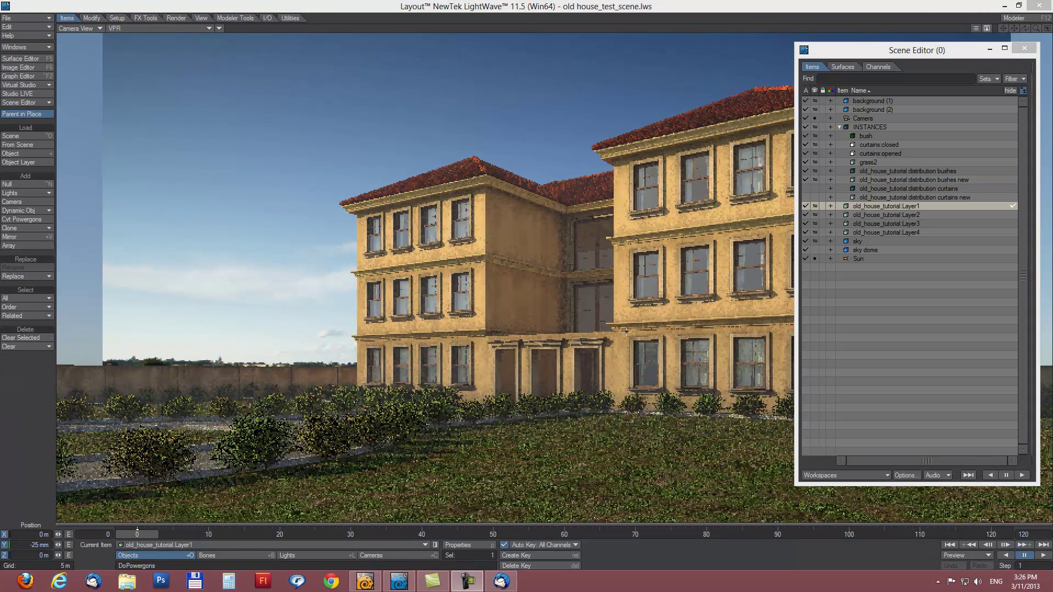
# Add an Instance Generator to the old_house_tutorial:Layer1 object and open its settings in Layout.
pyautogui.click(922, 205)
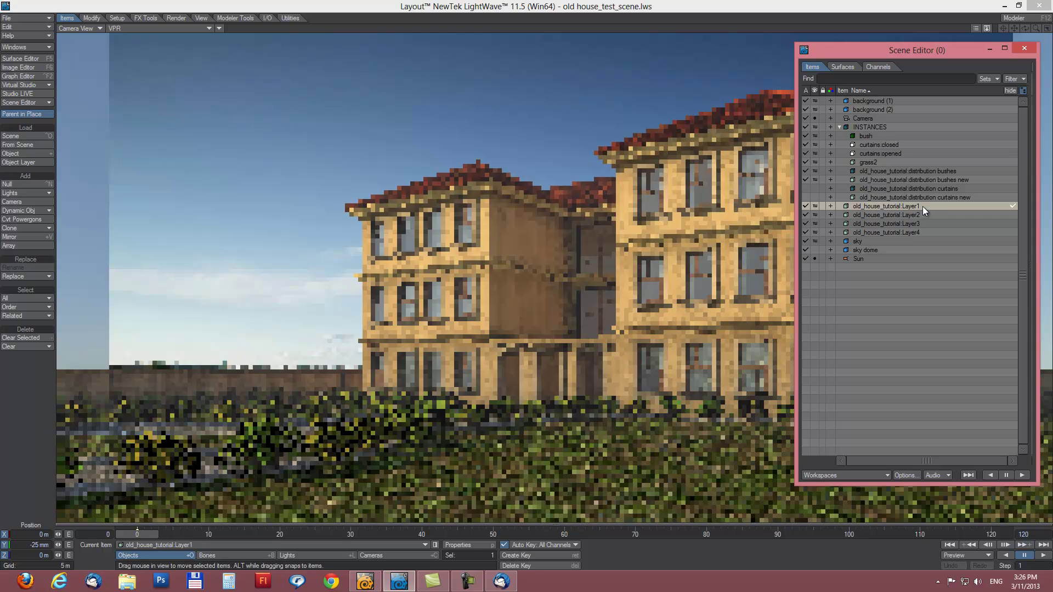
pyautogui.click(463, 545)
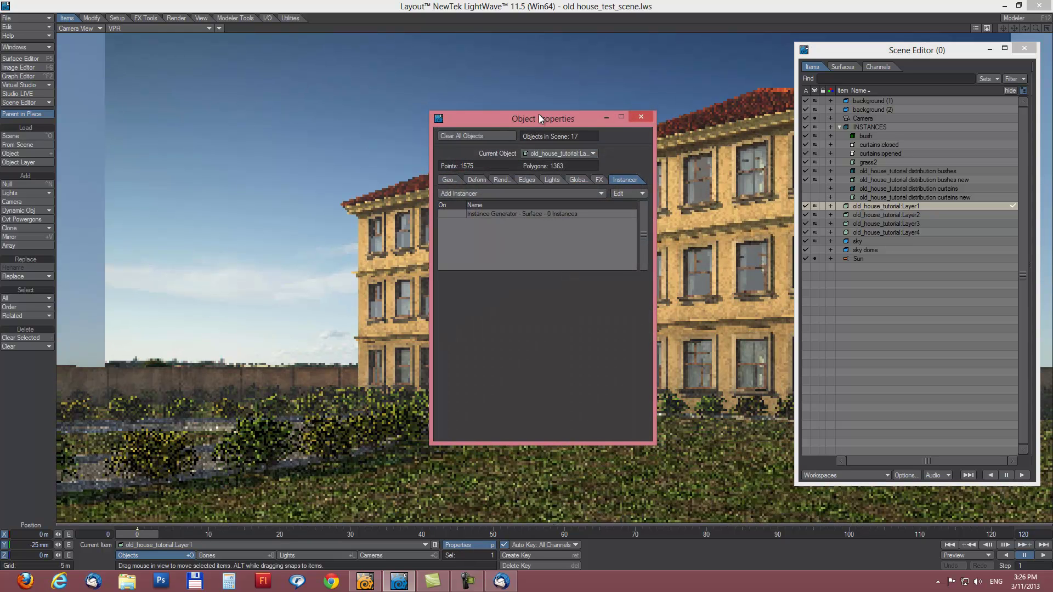
pyautogui.moveTo(538, 116); pyautogui.dragTo(528, 109)
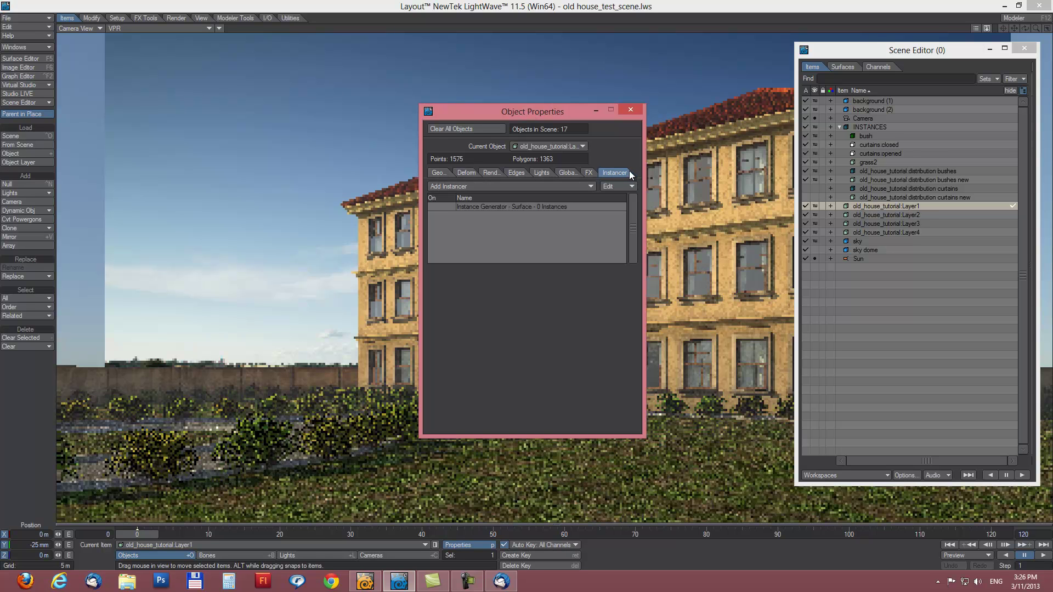
pyautogui.click(450, 186)
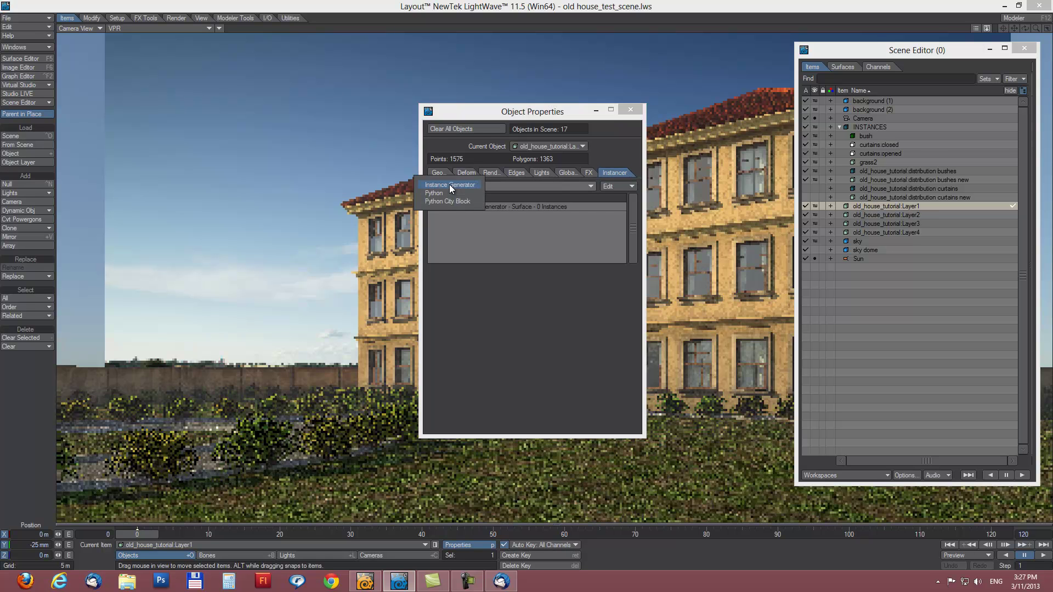
pyautogui.click(449, 185)
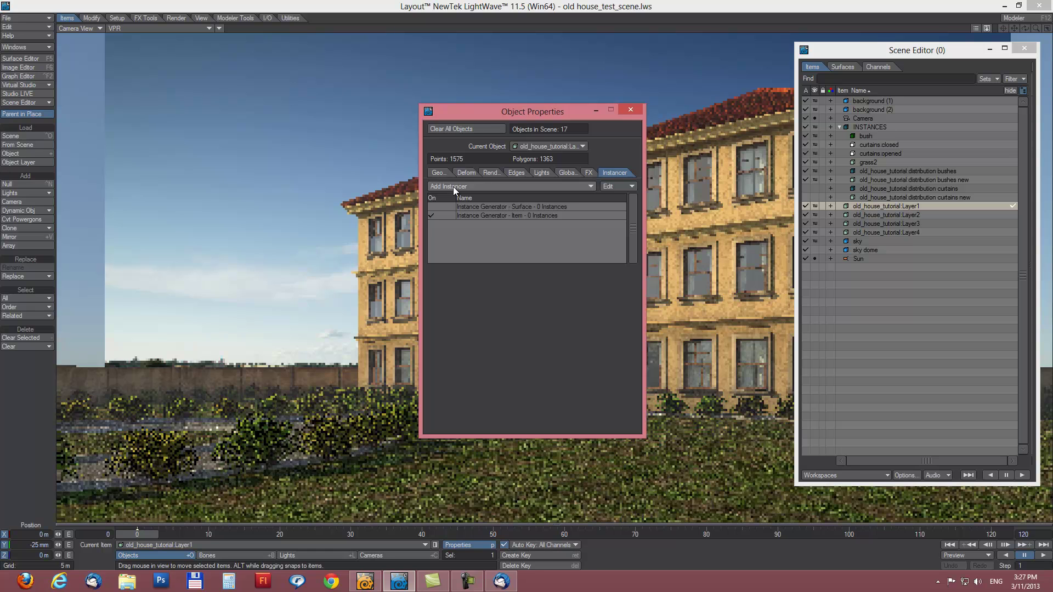
pyautogui.click(495, 216)
pyautogui.doubleClick(495, 216)
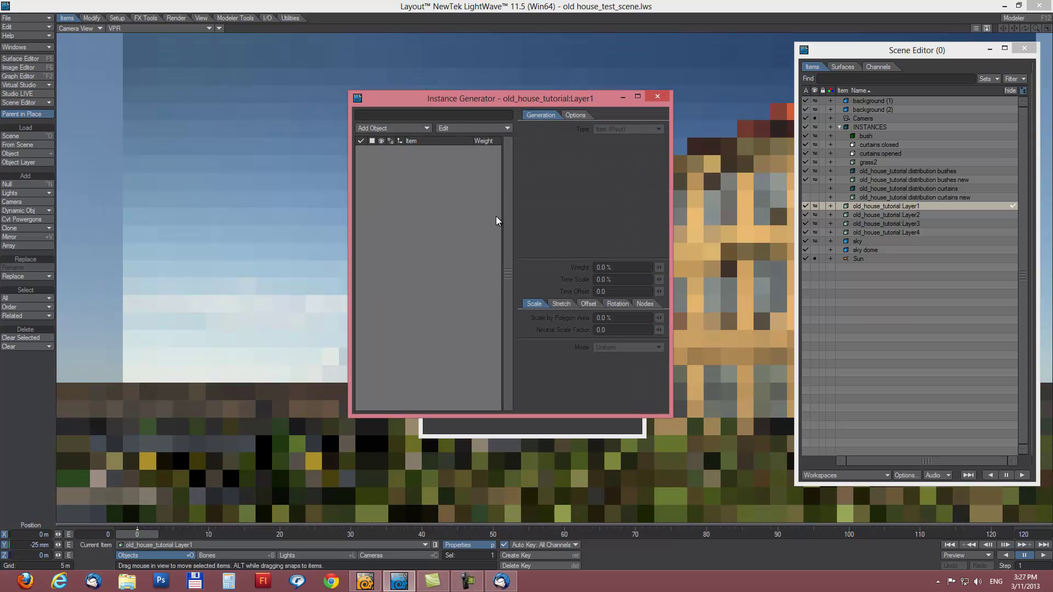
# Add the grass2 object to Layer1's Instance Generator and set its generation type to Surface.
pyautogui.click(383, 129)
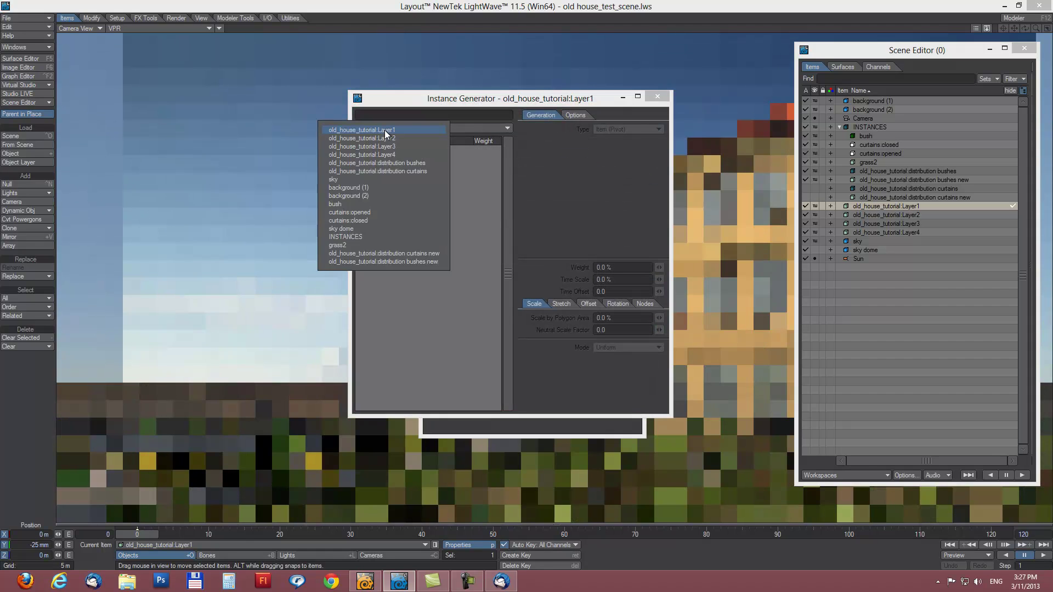
pyautogui.click(340, 246)
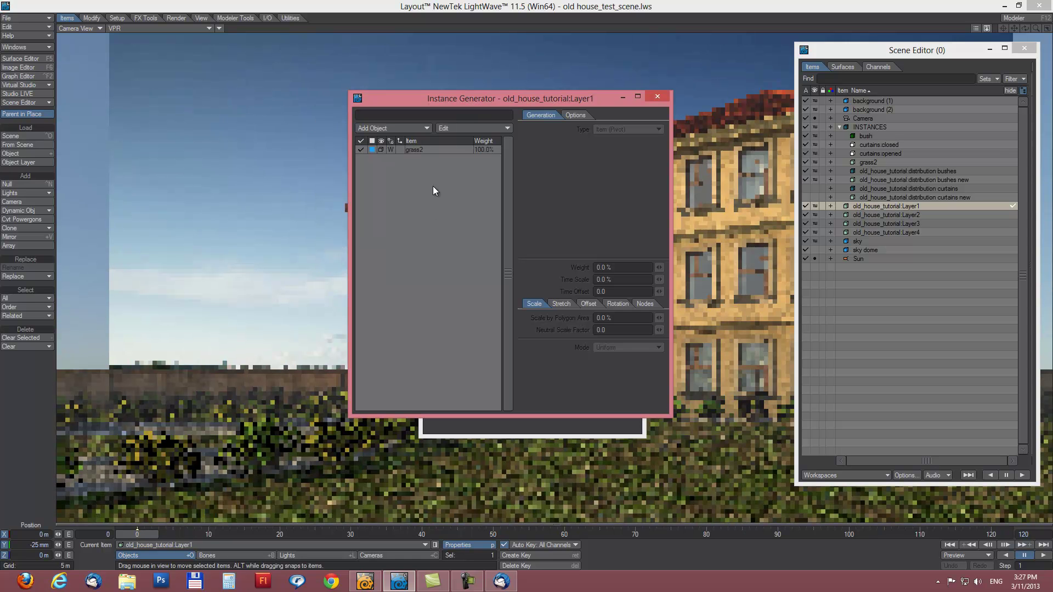
pyautogui.click(421, 149)
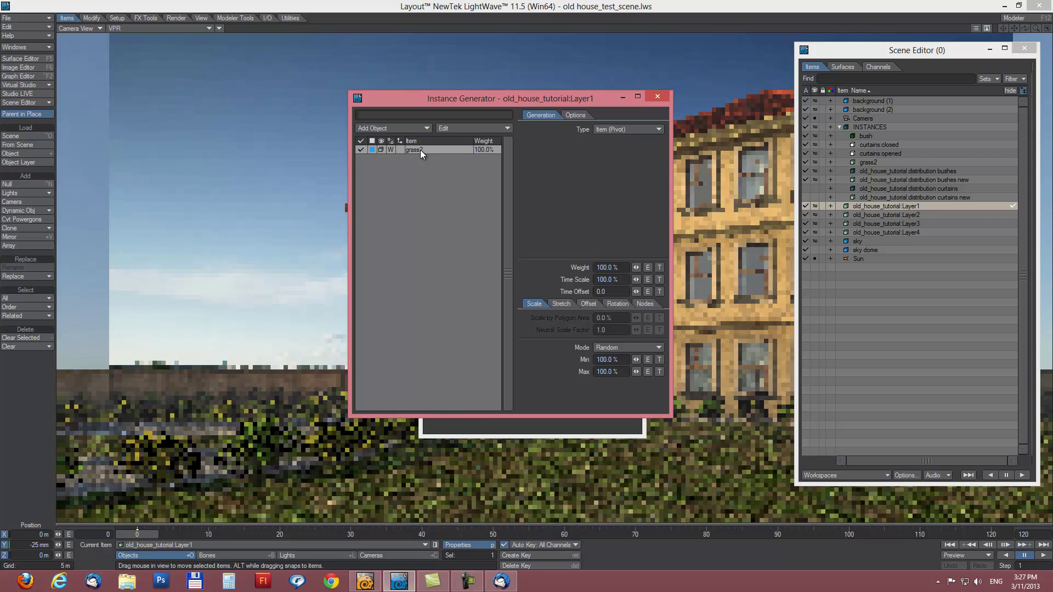
pyautogui.click(623, 130)
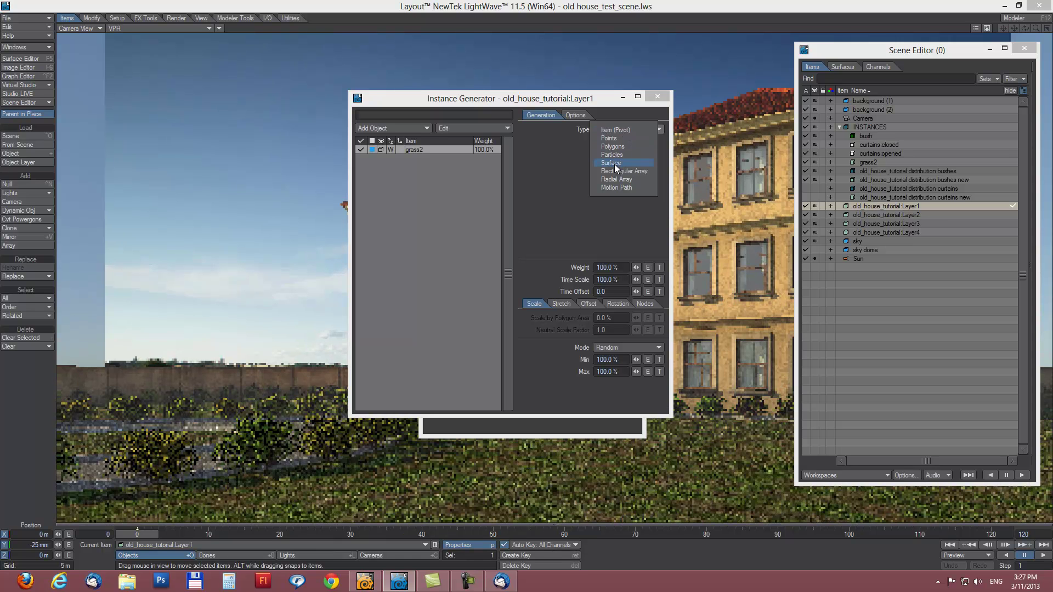
pyautogui.click(614, 163)
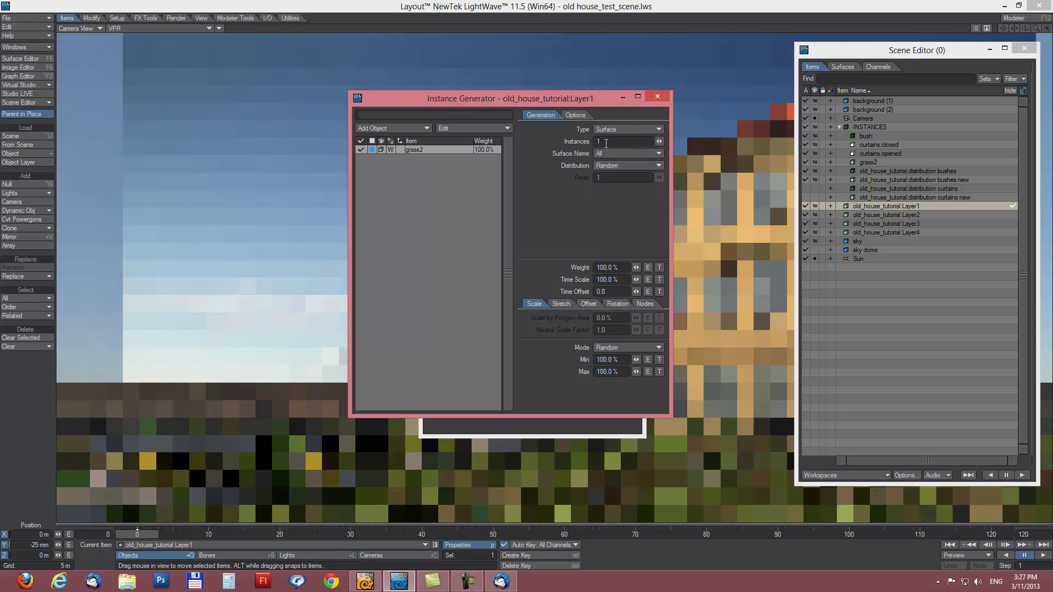
# Set the grass2 instances to 18000 on the grass instance surface, with Uniform distribution and a Relax value of 10.
pyautogui.click(595, 141)
pyautogui.write('18000')
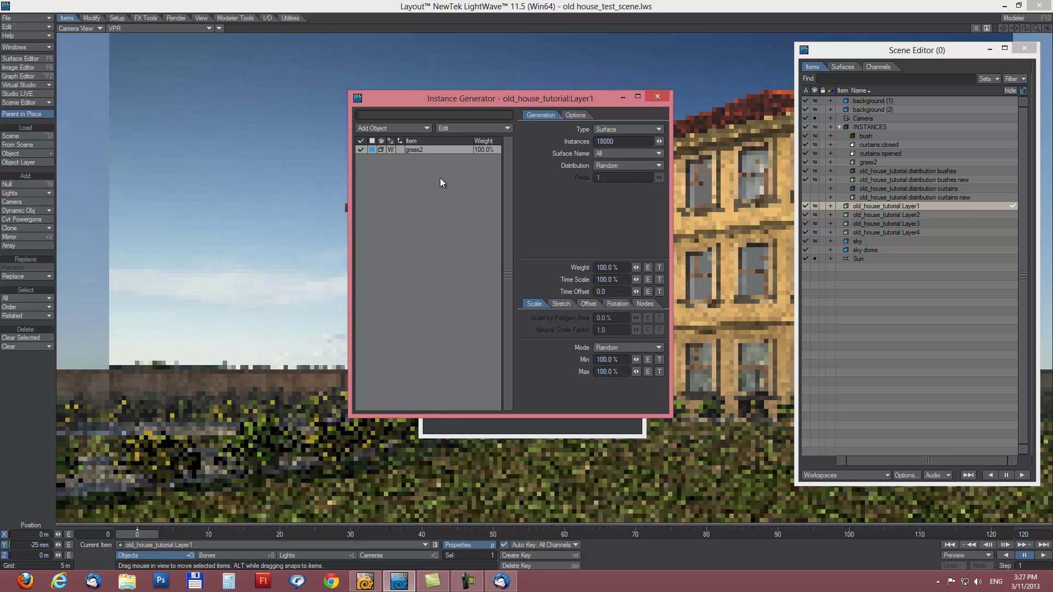
pyautogui.click(608, 154)
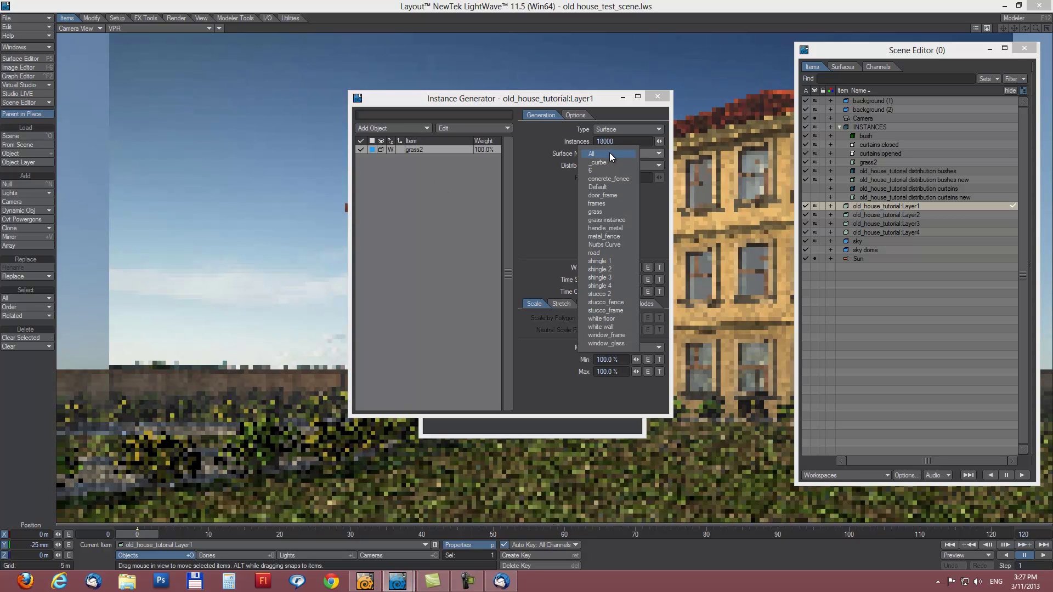
pyautogui.click(613, 221)
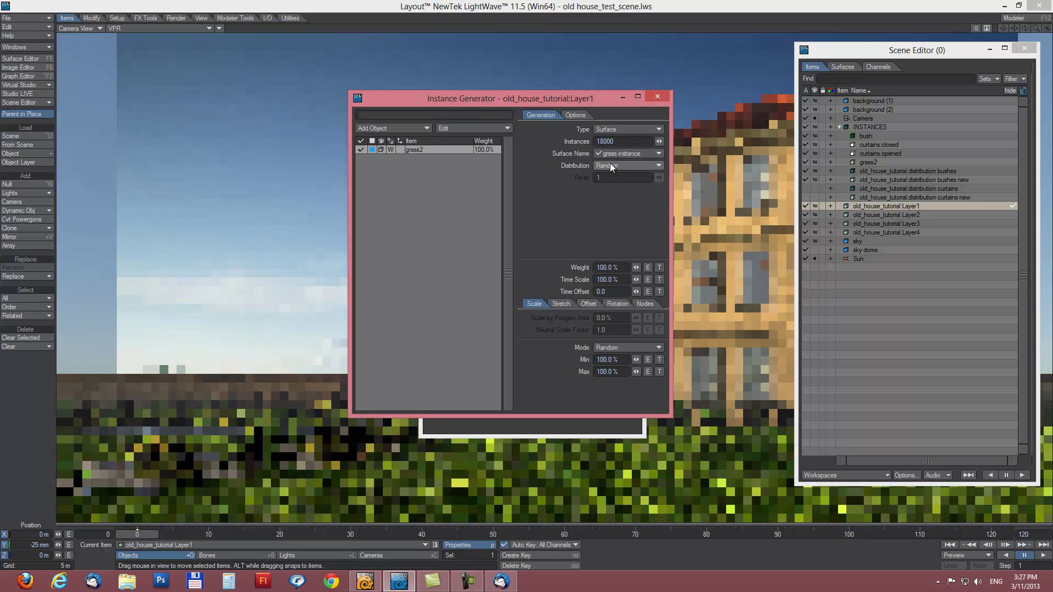
pyautogui.click(608, 166)
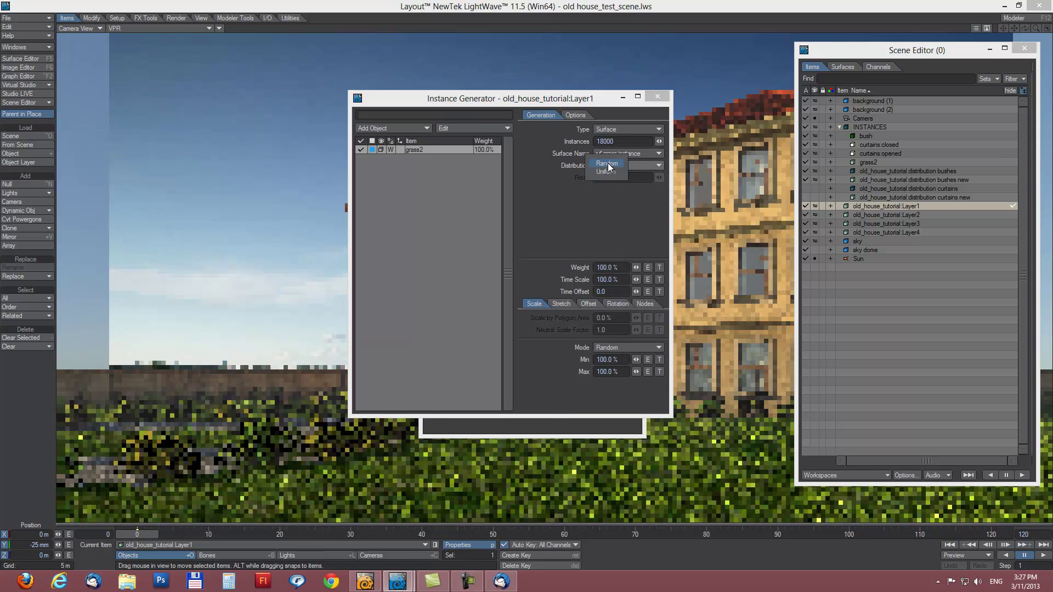
pyautogui.click(612, 175)
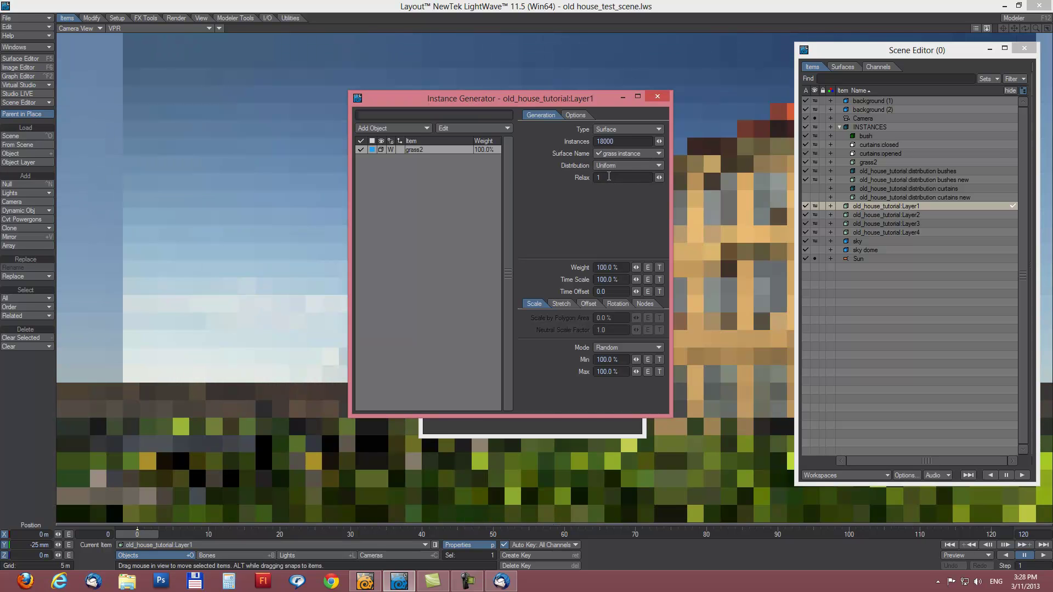
pyautogui.write('10')
pyautogui.press('Return')
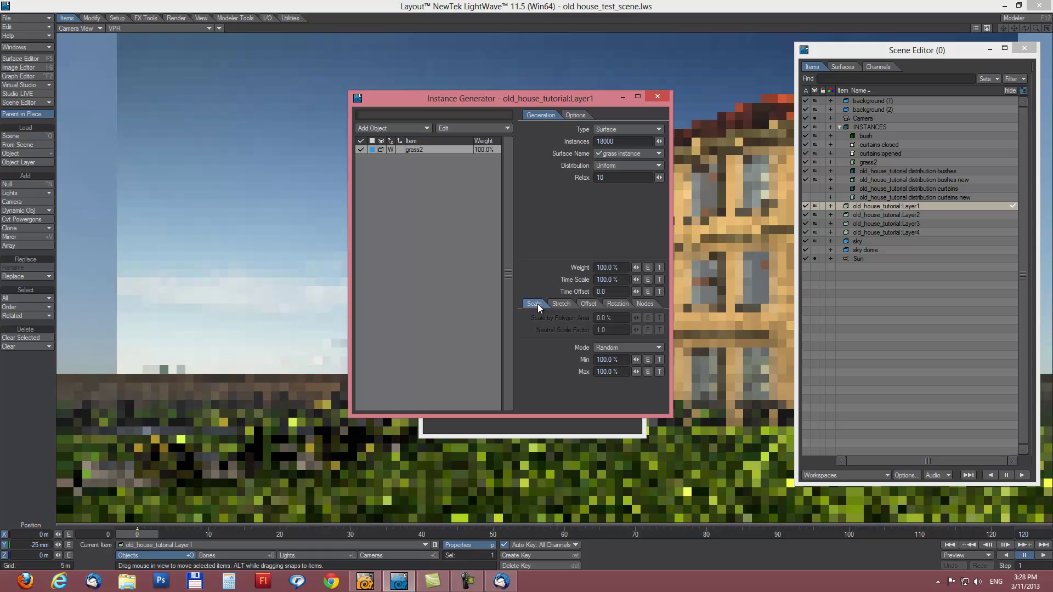
# Set the grass2 instances' random scale to a minimum of 50% and a maximum of 70%.
pyautogui.click(618, 359)
pyautogui.write('50')
pyautogui.write('70')
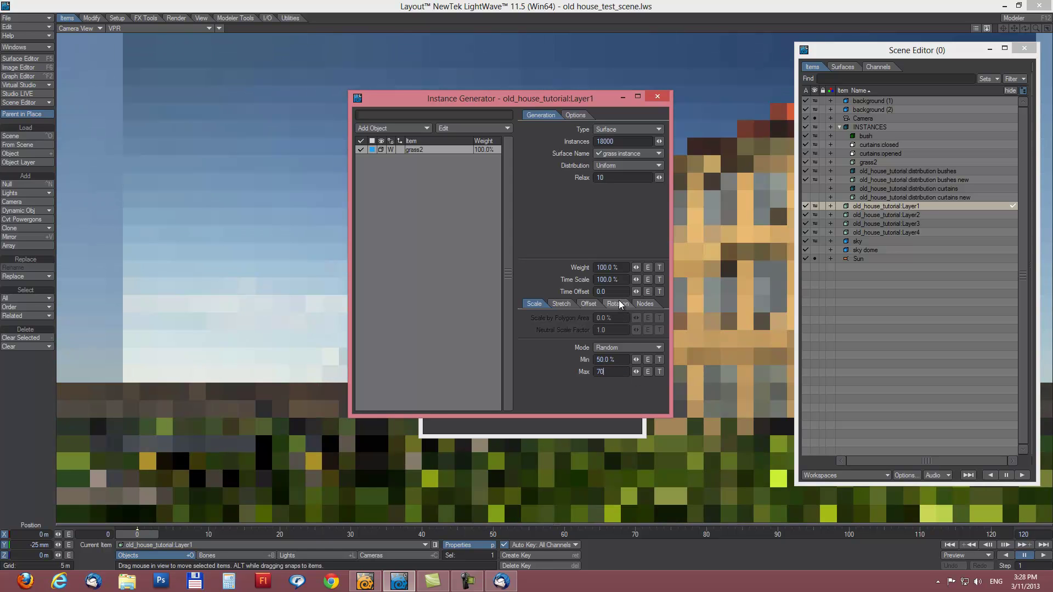
# Align the grass2 instances' rotation to Normals, set Max H to 360°, and close the instance and object settings.
pyautogui.click(617, 304)
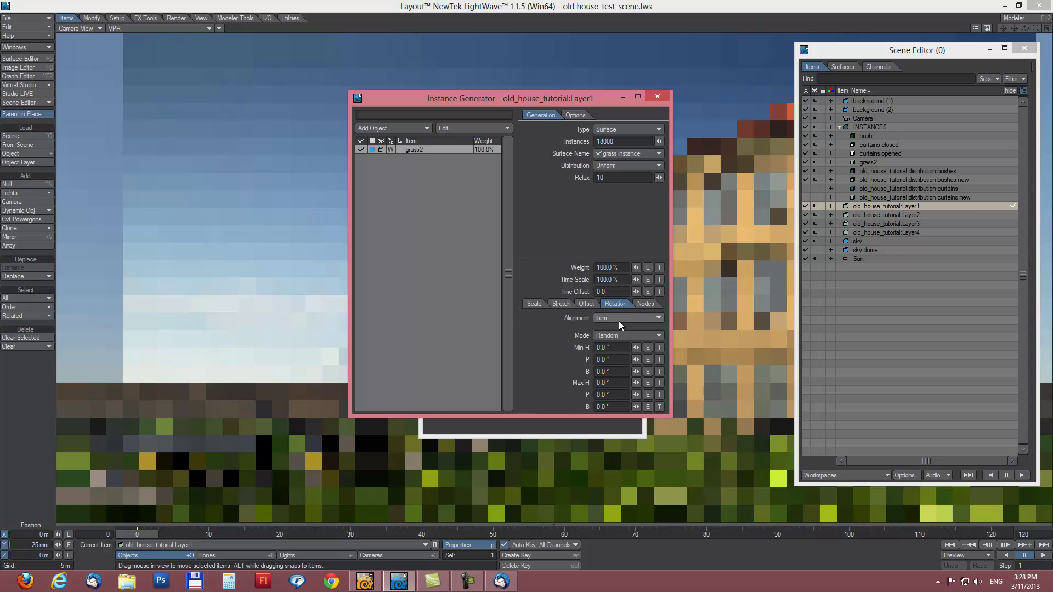
pyautogui.click(616, 320)
pyautogui.click(622, 329)
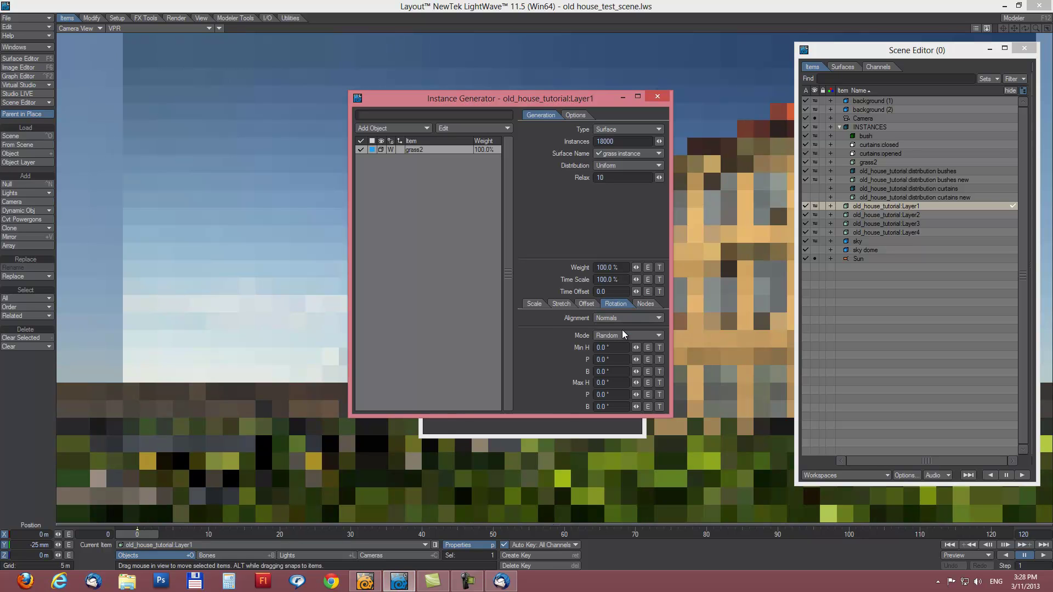
pyautogui.click(614, 382)
pyautogui.write('360')
pyautogui.press('Tab')
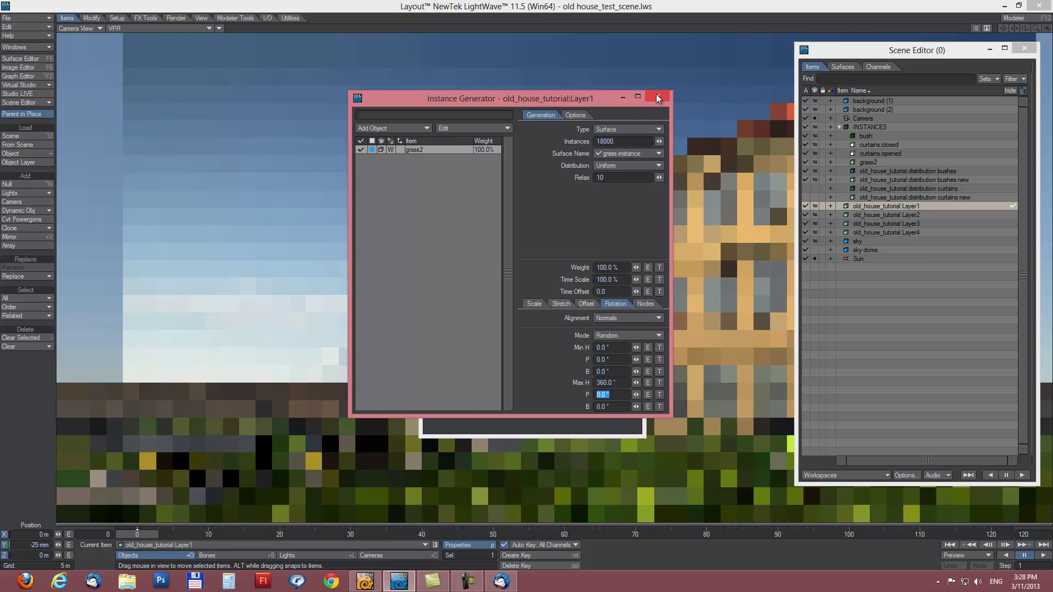
pyautogui.click(658, 98)
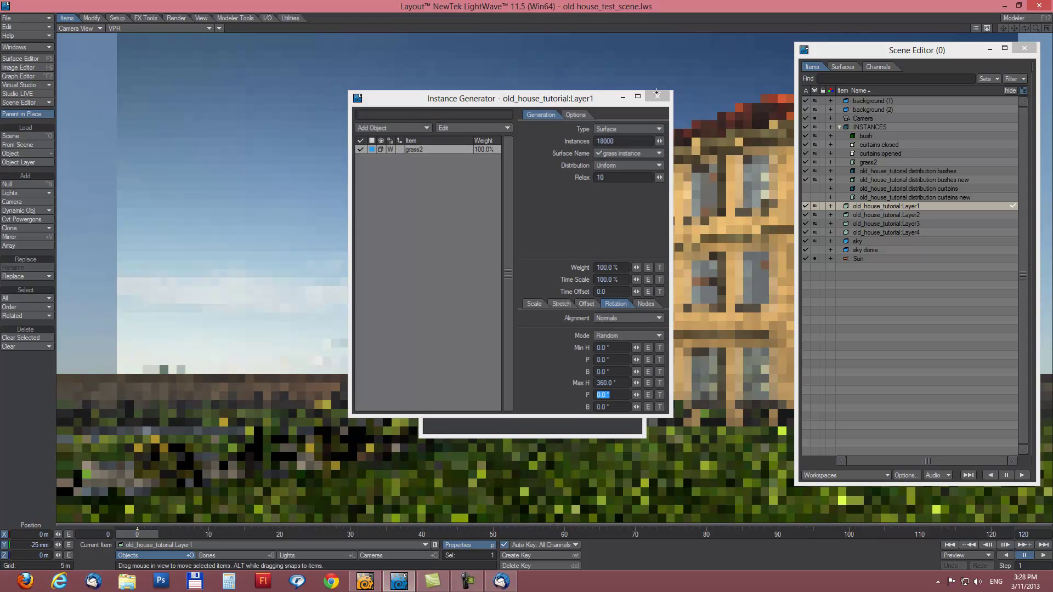
pyautogui.click(630, 109)
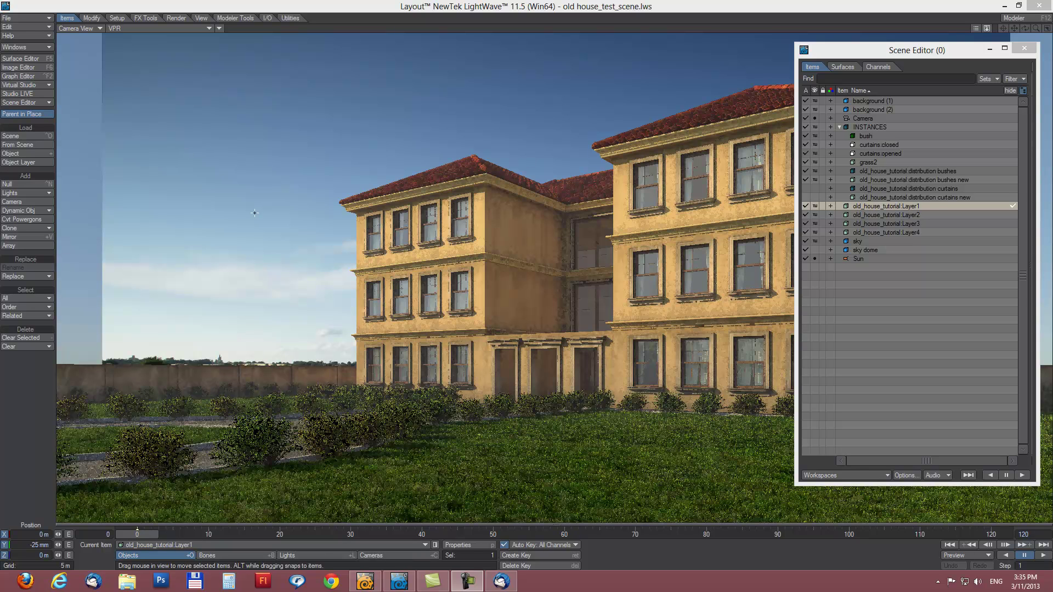
# Display the viewport as Textured Shaded Solid Wireframe and reopen the Instance Generator settings of old_house_tutorial:Layer1.
pyautogui.click(192, 30)
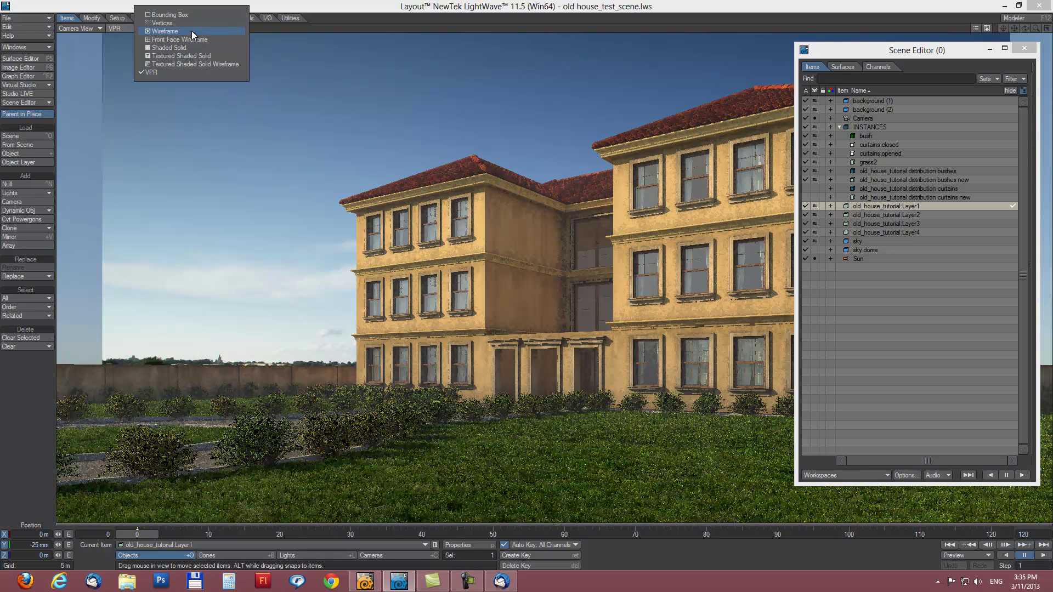
pyautogui.click(170, 66)
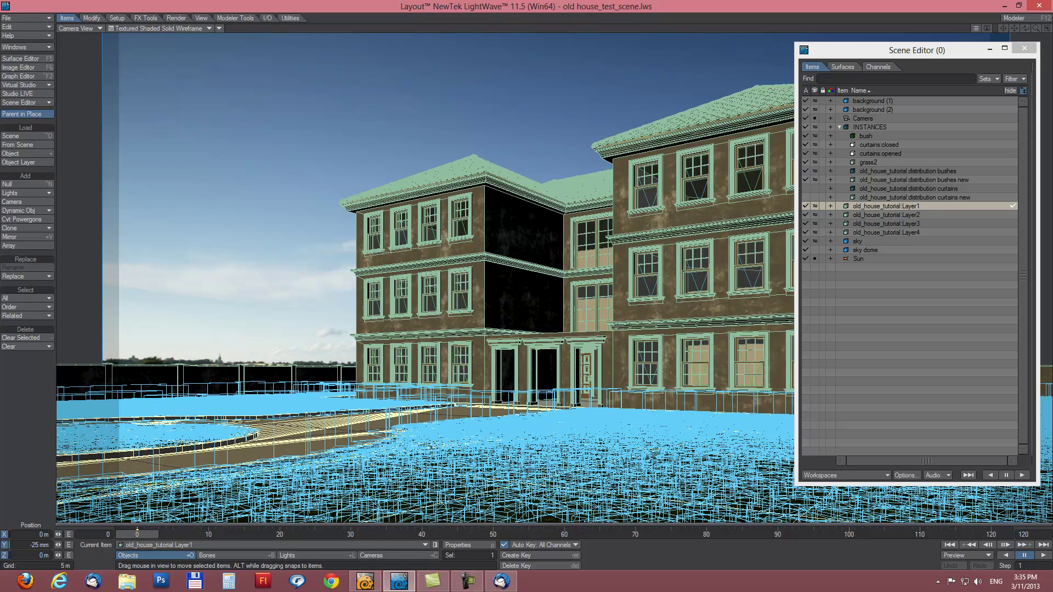
pyautogui.click(867, 205)
pyautogui.click(483, 546)
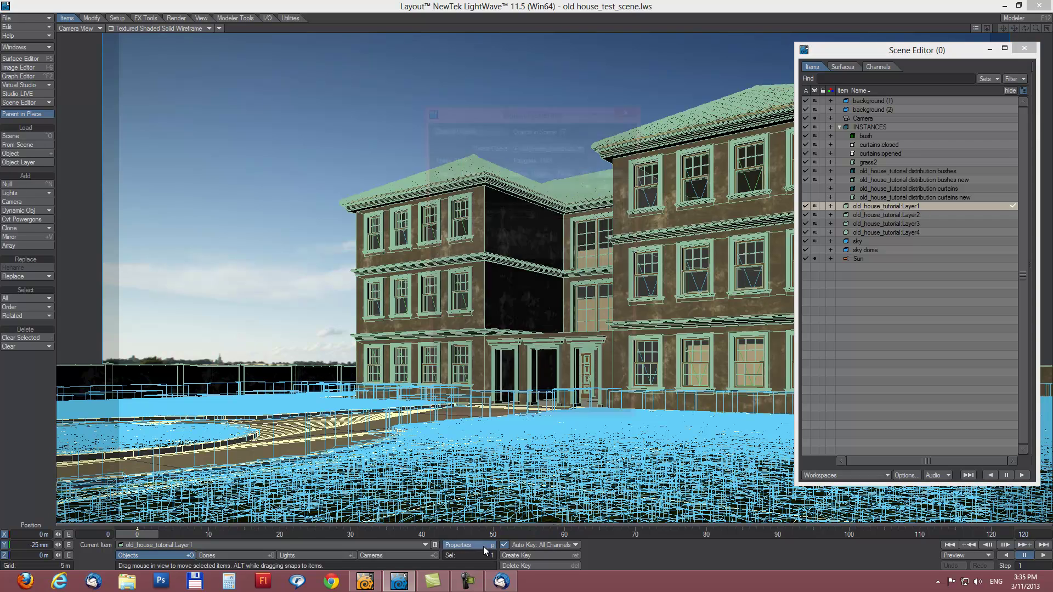
pyautogui.doubleClick(477, 216)
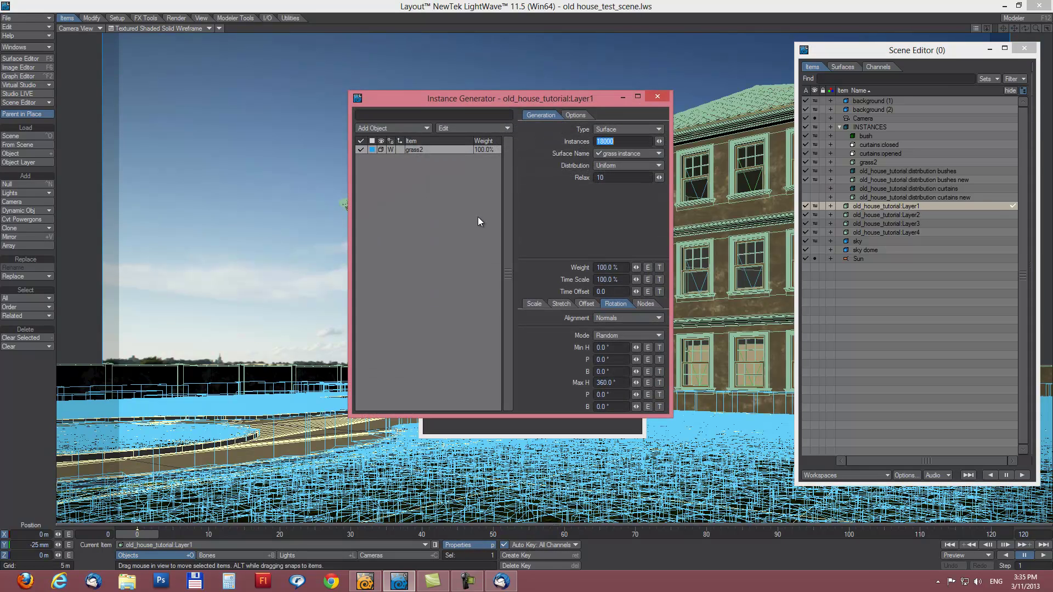
pyautogui.moveTo(466, 97); pyautogui.dragTo(487, 144)
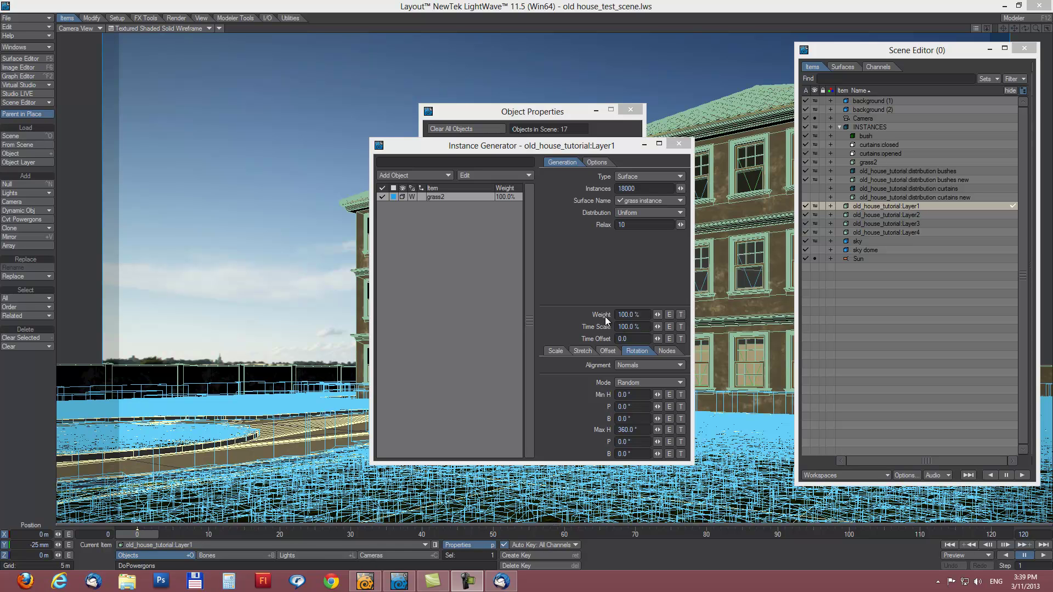
# Texture the grass2 instance weight with a Gradient layer using Distance to Camera as the input parameter.
pyautogui.click(681, 314)
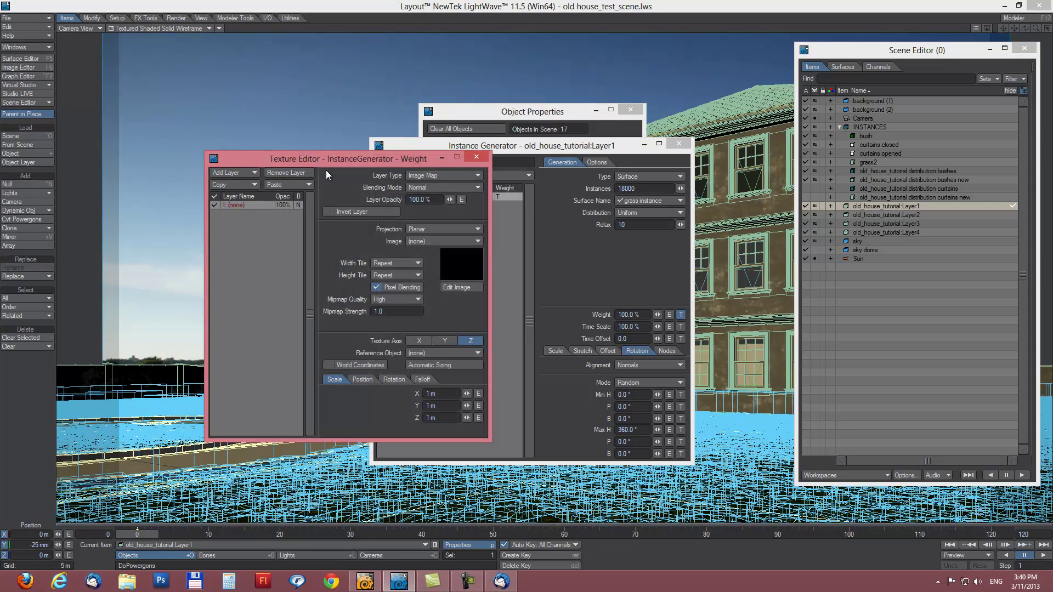
pyautogui.moveTo(377, 160); pyautogui.dragTo(442, 166)
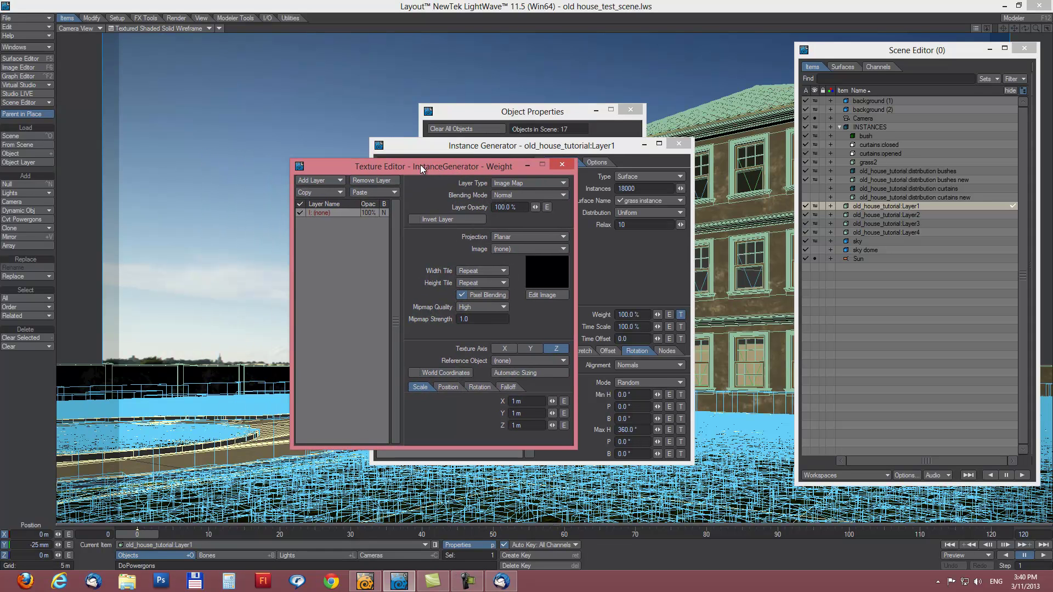
pyautogui.click(506, 183)
pyautogui.click(498, 197)
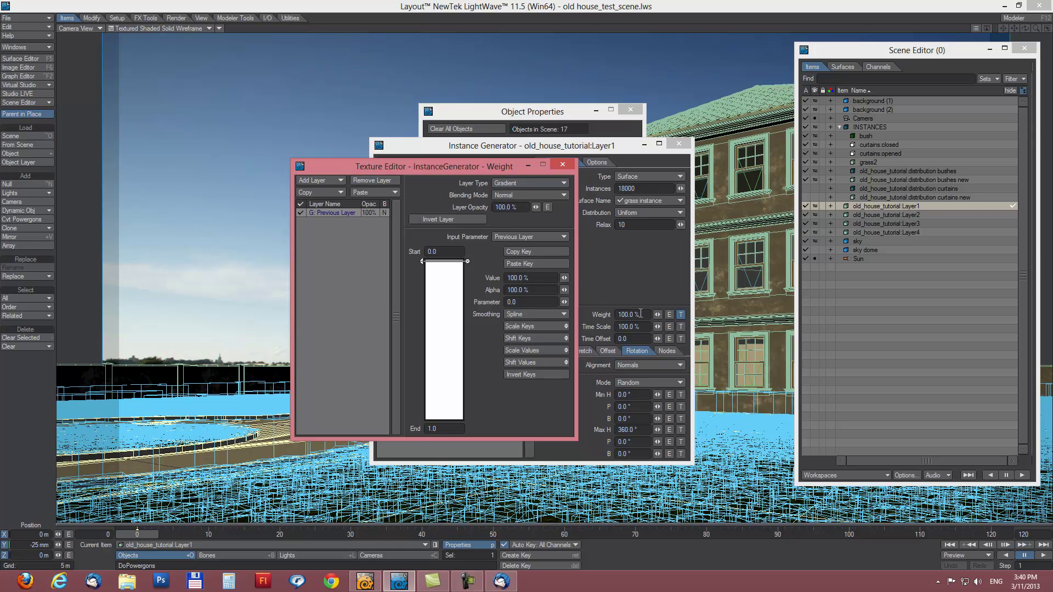
pyautogui.click(512, 238)
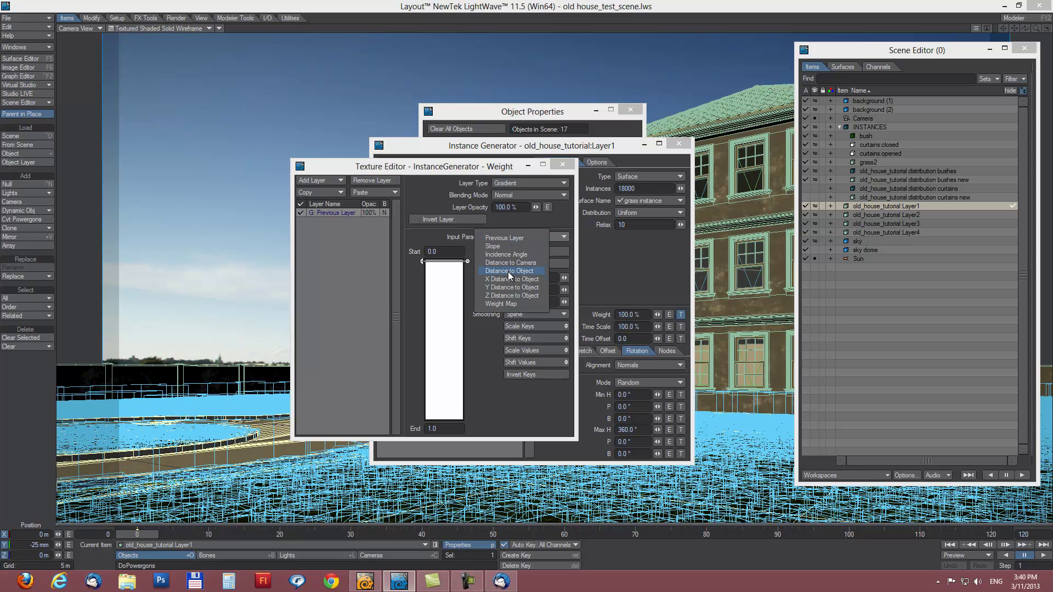
pyautogui.click(508, 263)
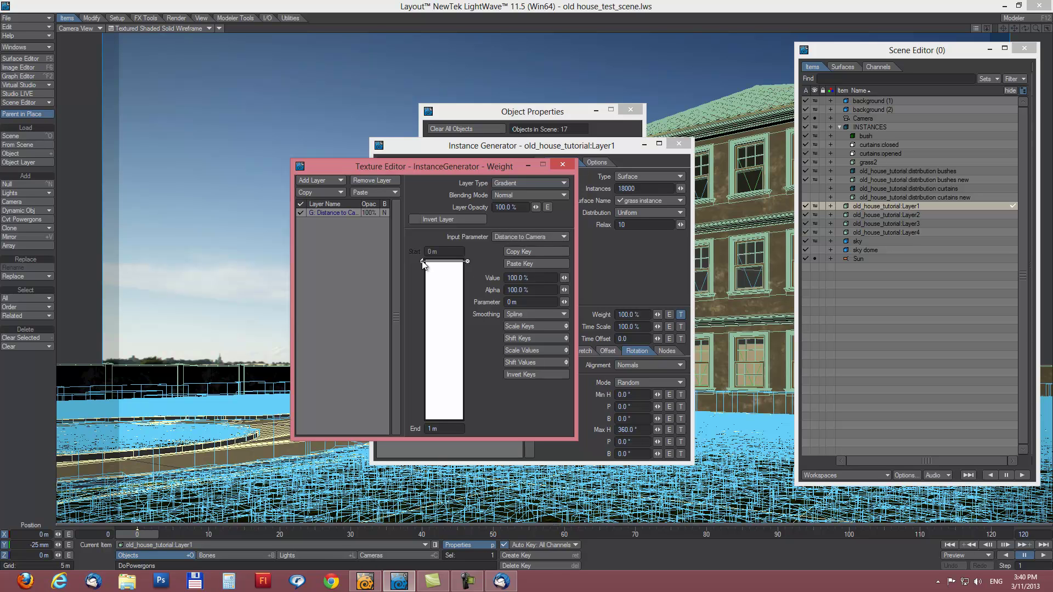
# Add a second gradient key with a value of 0% and set the gradient's end to 60 m.
pyautogui.moveTo(426, 347)
pyautogui.mouseDown()
pyautogui.moveTo(429, 366)
pyautogui.moveTo(428, 351)
pyautogui.mouseUp()
pyautogui.click(543, 279)
pyautogui.write('0')
pyautogui.press('Tab')
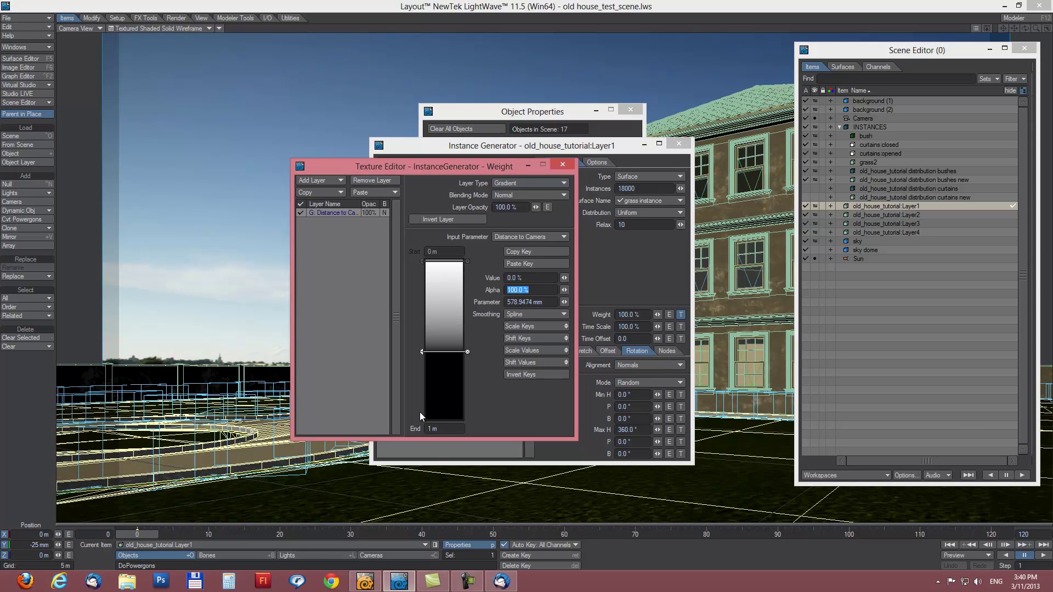
pyautogui.click(444, 430)
pyautogui.write('60')
pyautogui.press('Return')
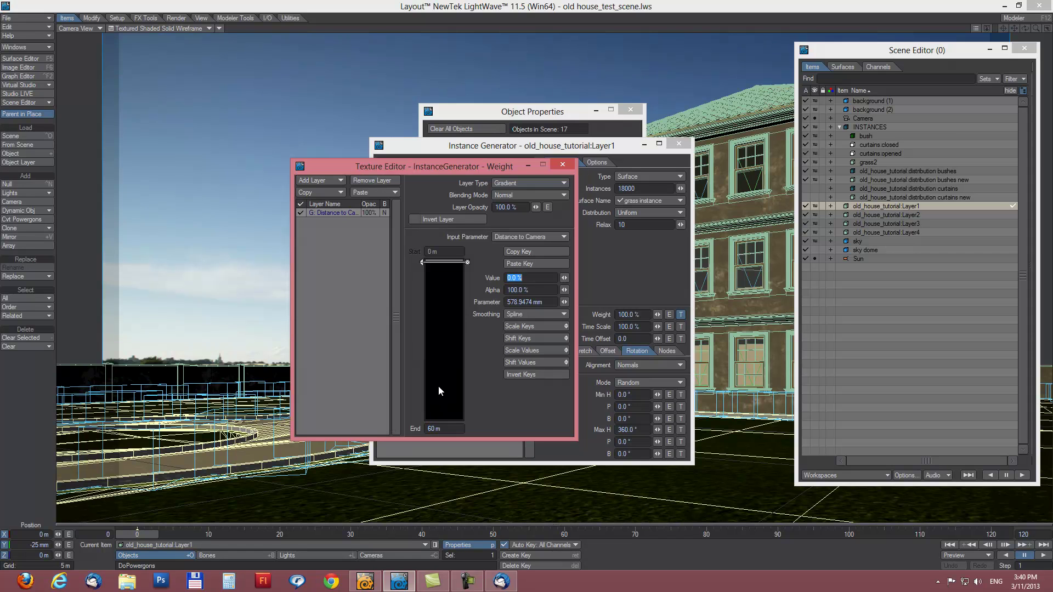
# Adjust the 0% key along the weight gradient to about 34.3 m and close the Texture Editor.
pyautogui.moveTo(421, 262); pyautogui.dragTo(415, 347)
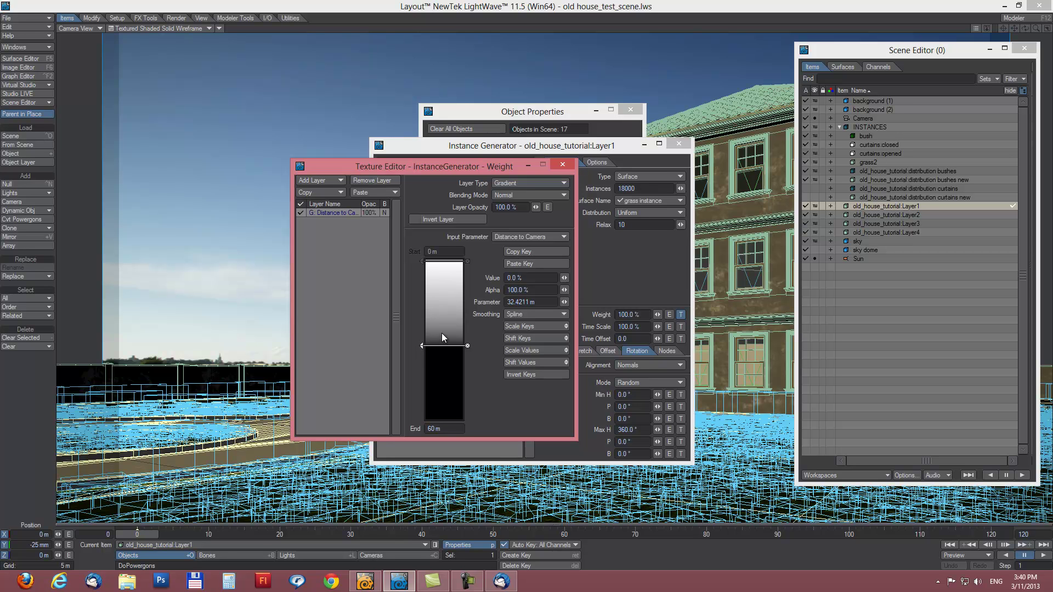
pyautogui.moveTo(420, 346); pyautogui.dragTo(423, 297)
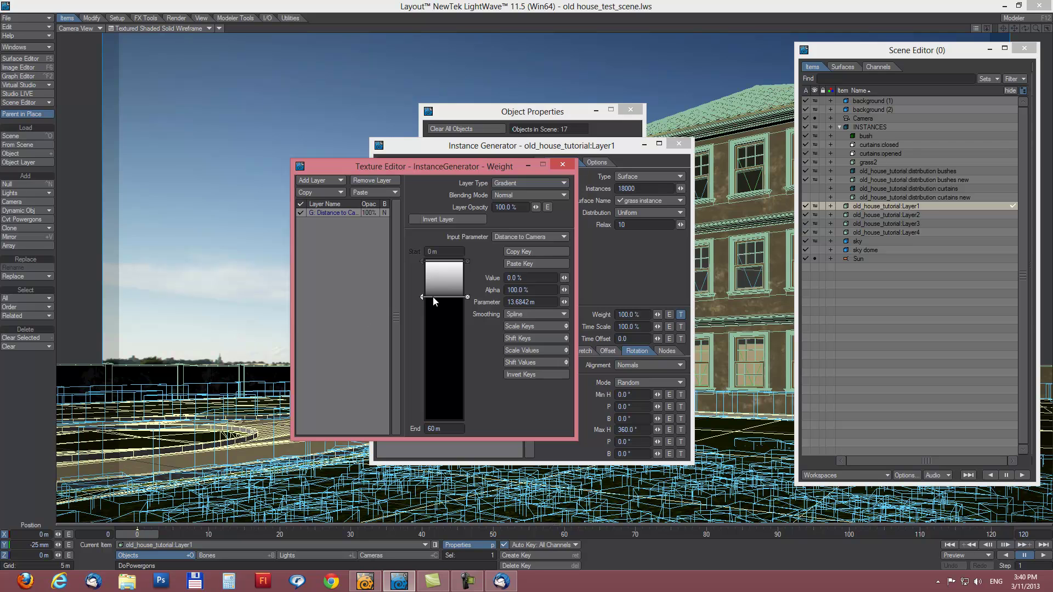
pyautogui.moveTo(423, 300); pyautogui.dragTo(420, 366)
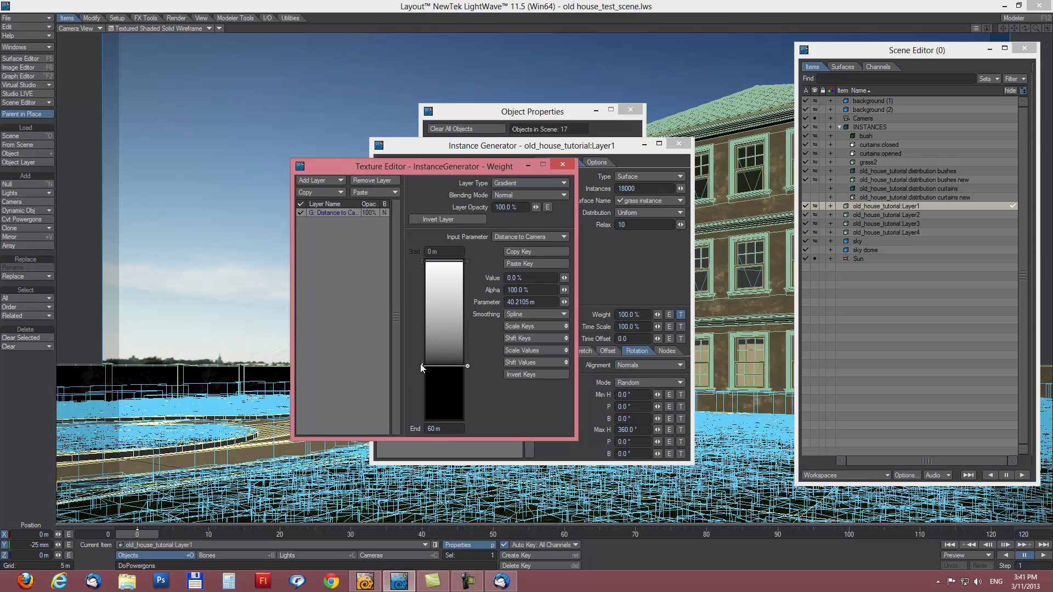
pyautogui.moveTo(420, 366); pyautogui.dragTo(423, 351)
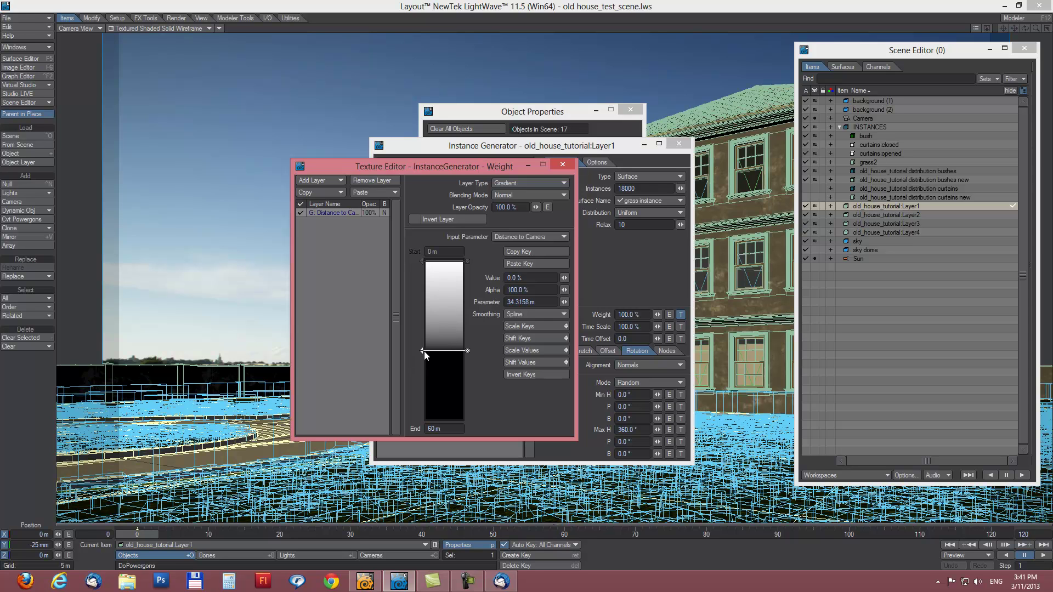
pyautogui.click(562, 164)
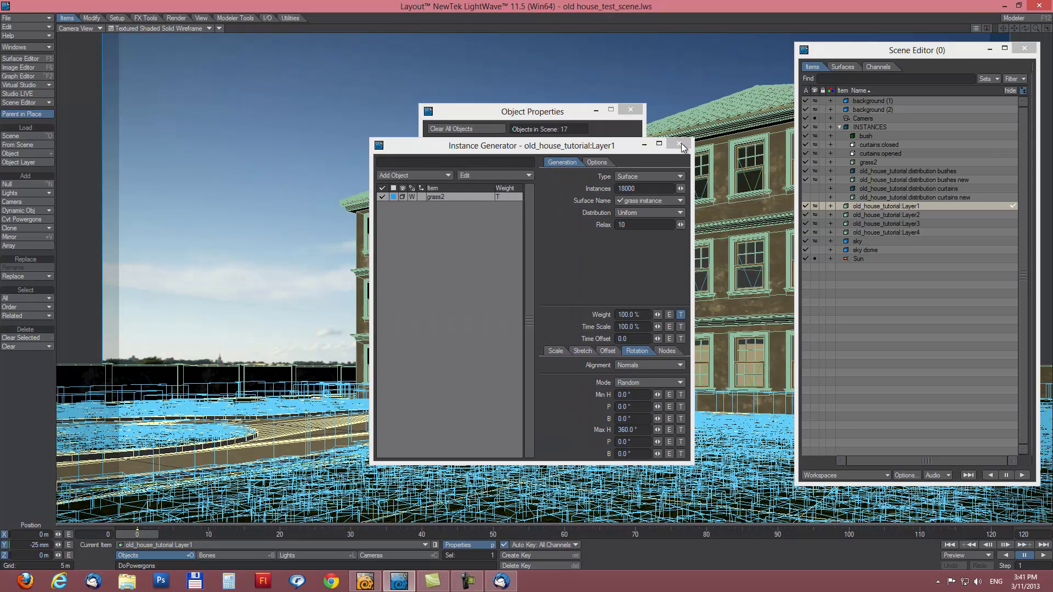
# Close the Instance Generator and Object Properties windows and switch the camera viewport to VPR.
pyautogui.click(680, 144)
pyautogui.click(631, 110)
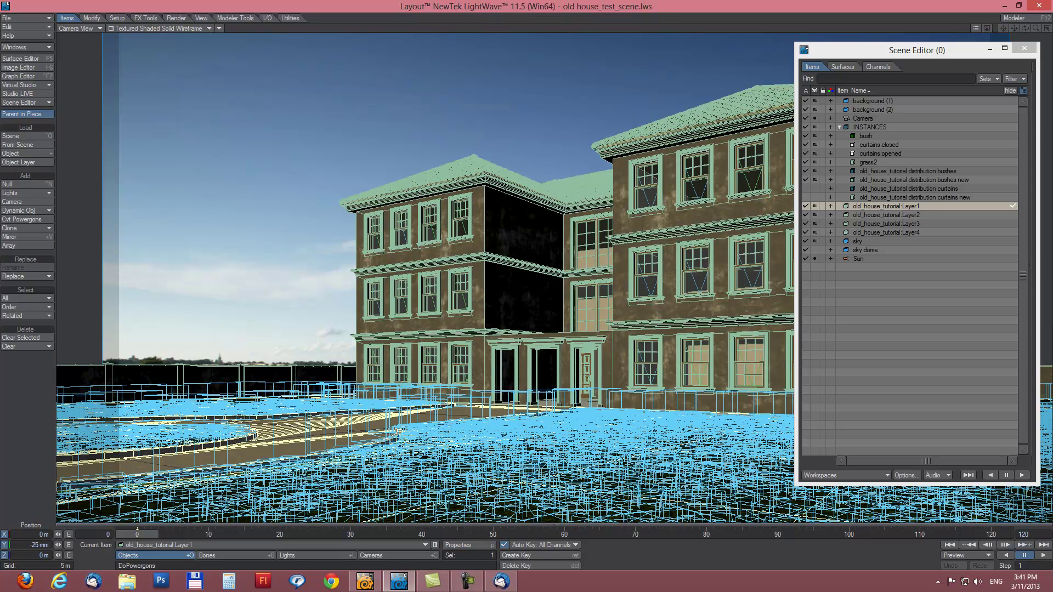
pyautogui.click(171, 25)
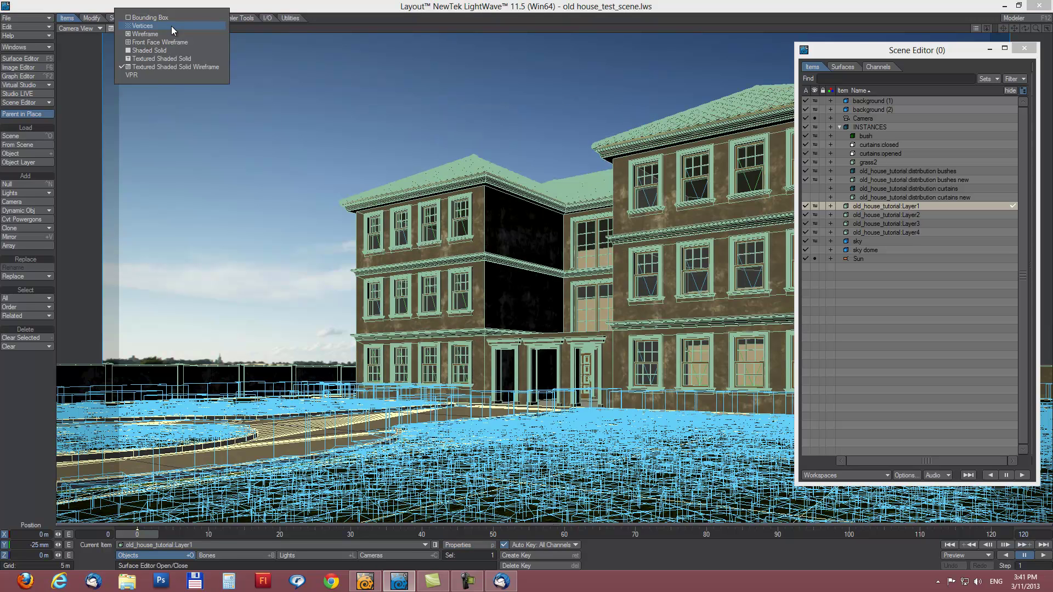
pyautogui.click(130, 75)
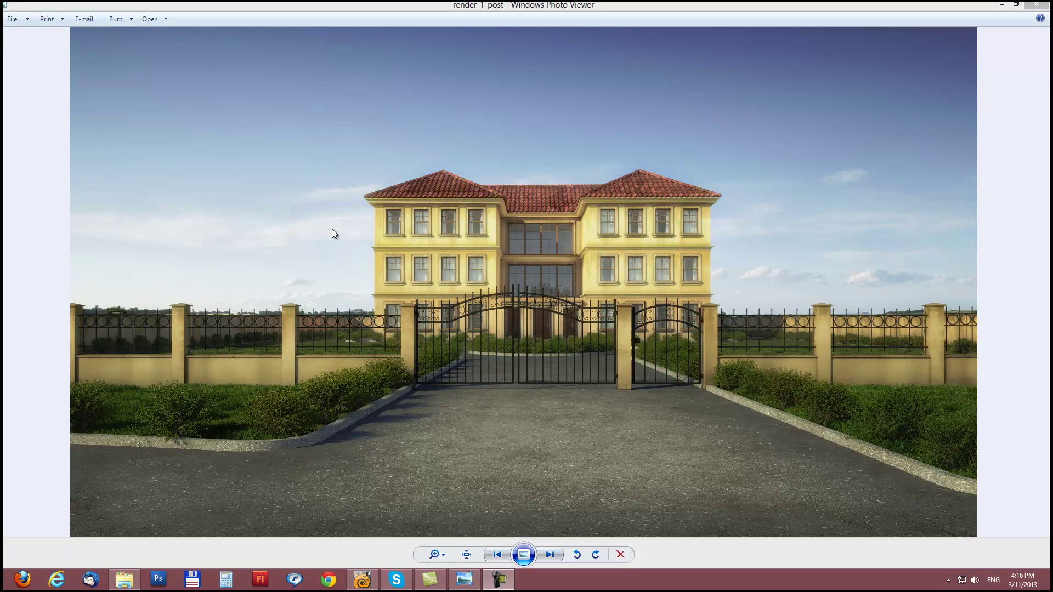
# Switch to Modeler and apply Surface Random to the roof tiles in objects mode with five new surfaces at 20% each.
pyautogui.click(362, 579)
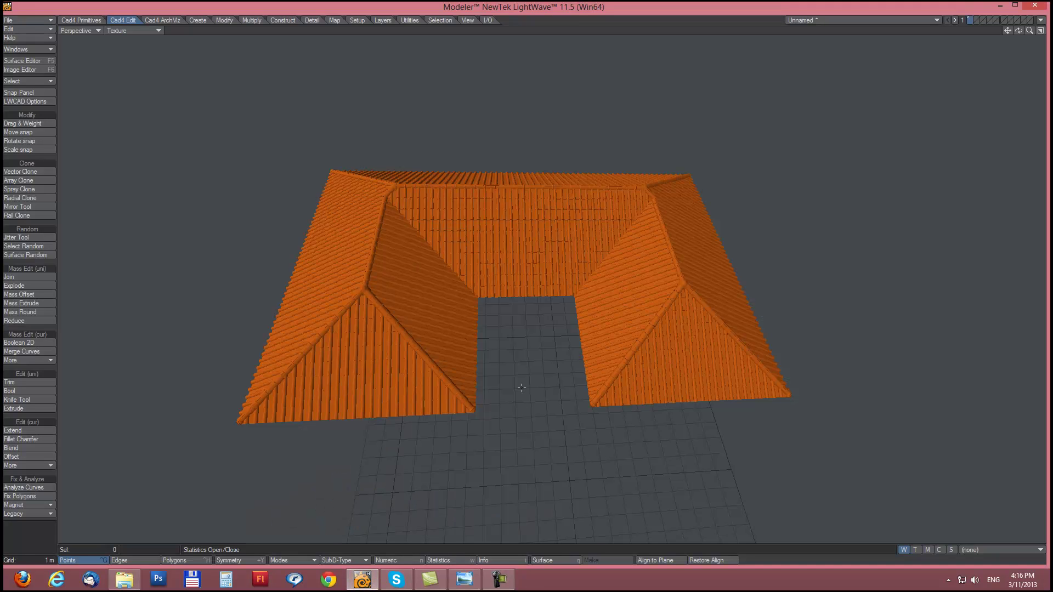
pyautogui.click(35, 255)
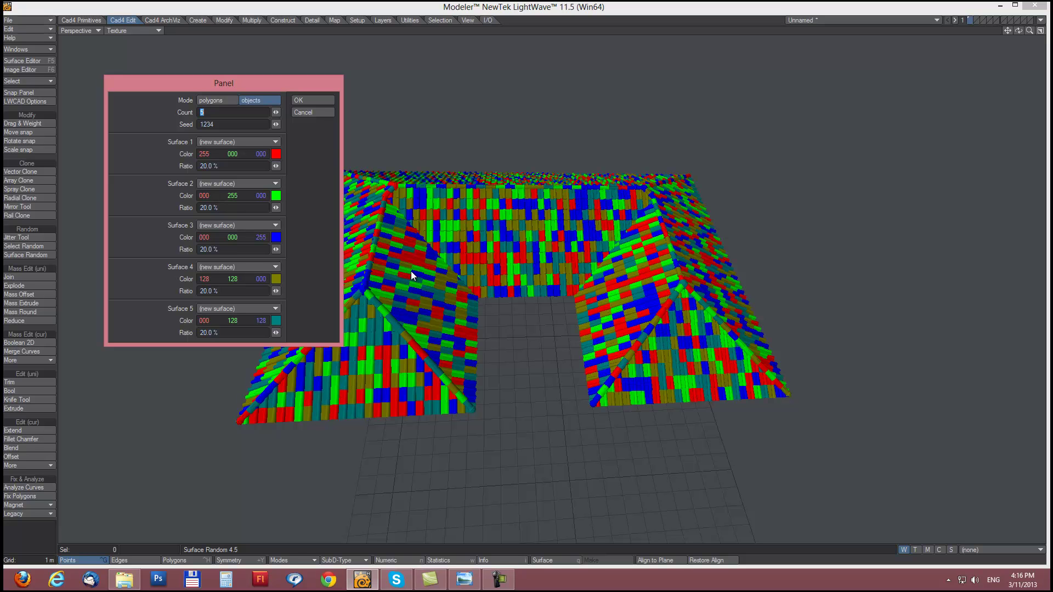
pyautogui.click(298, 97)
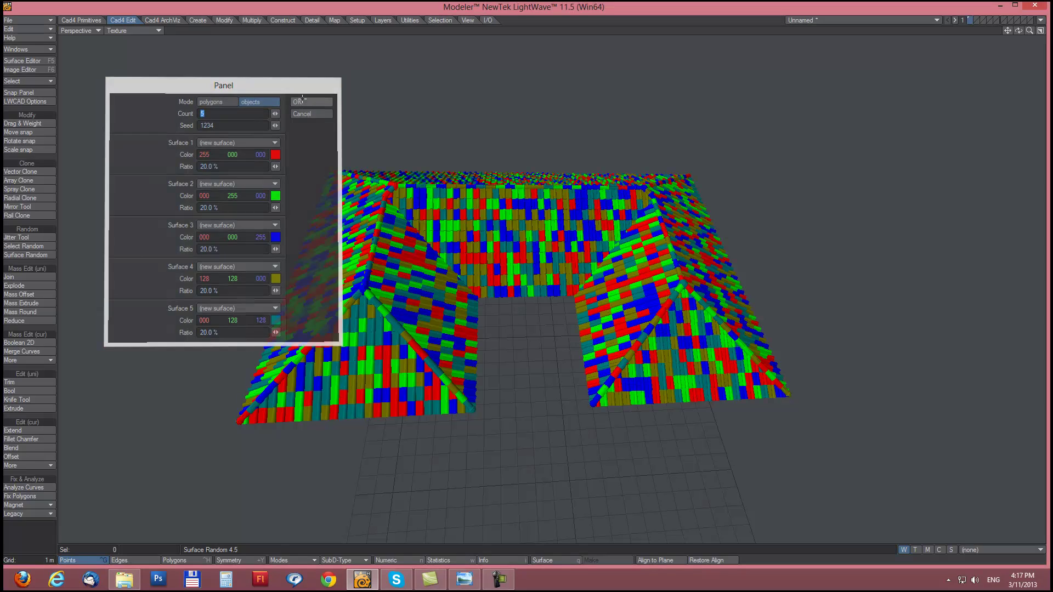
# Switch to Windows Photo Viewer and view the finished renders, advancing from render-1-post to render-2-post.
pyautogui.click(464, 583)
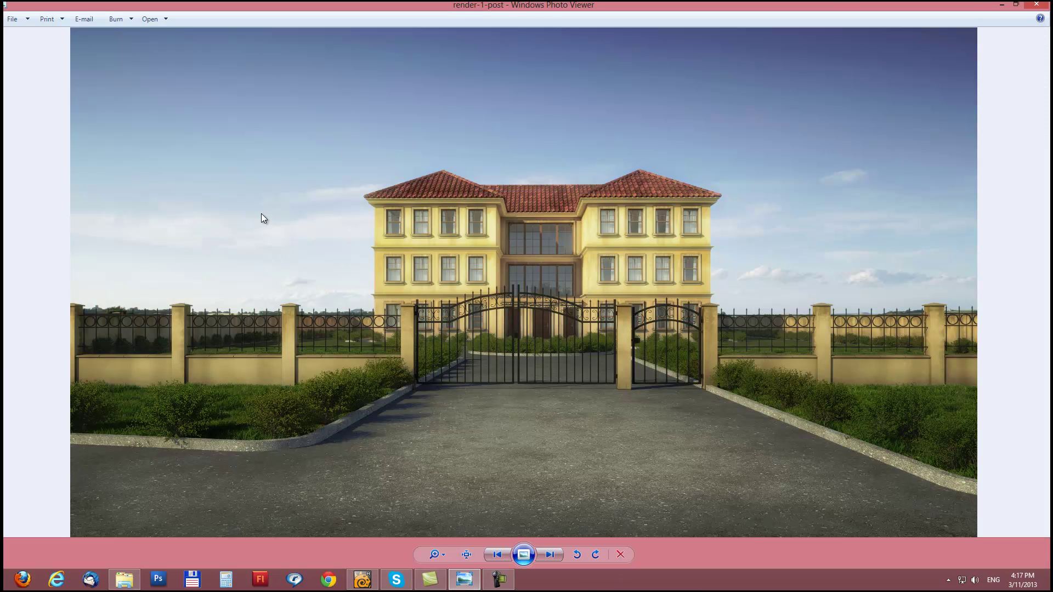
pyautogui.click(550, 555)
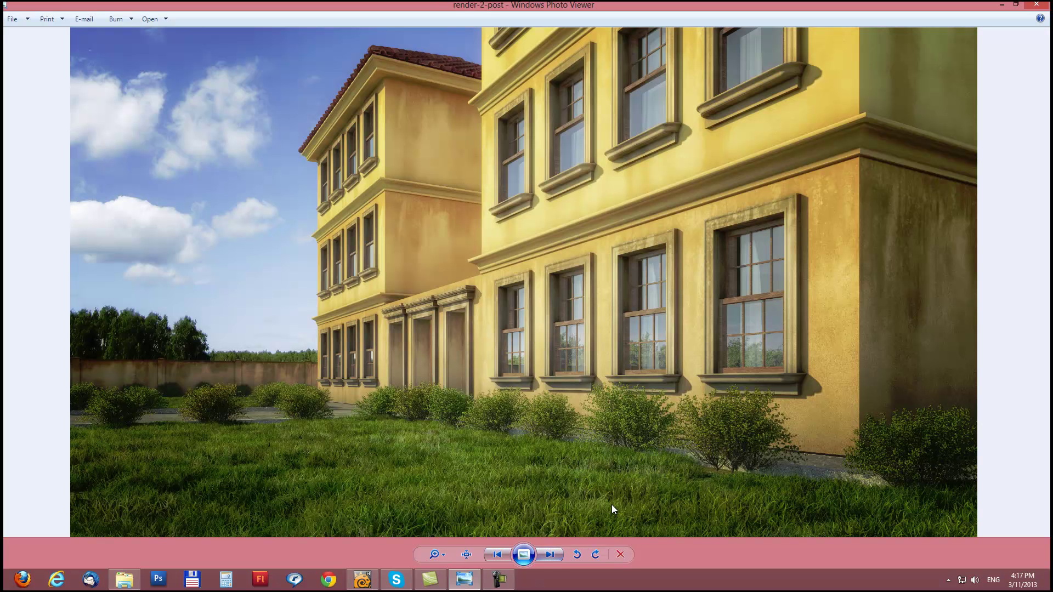